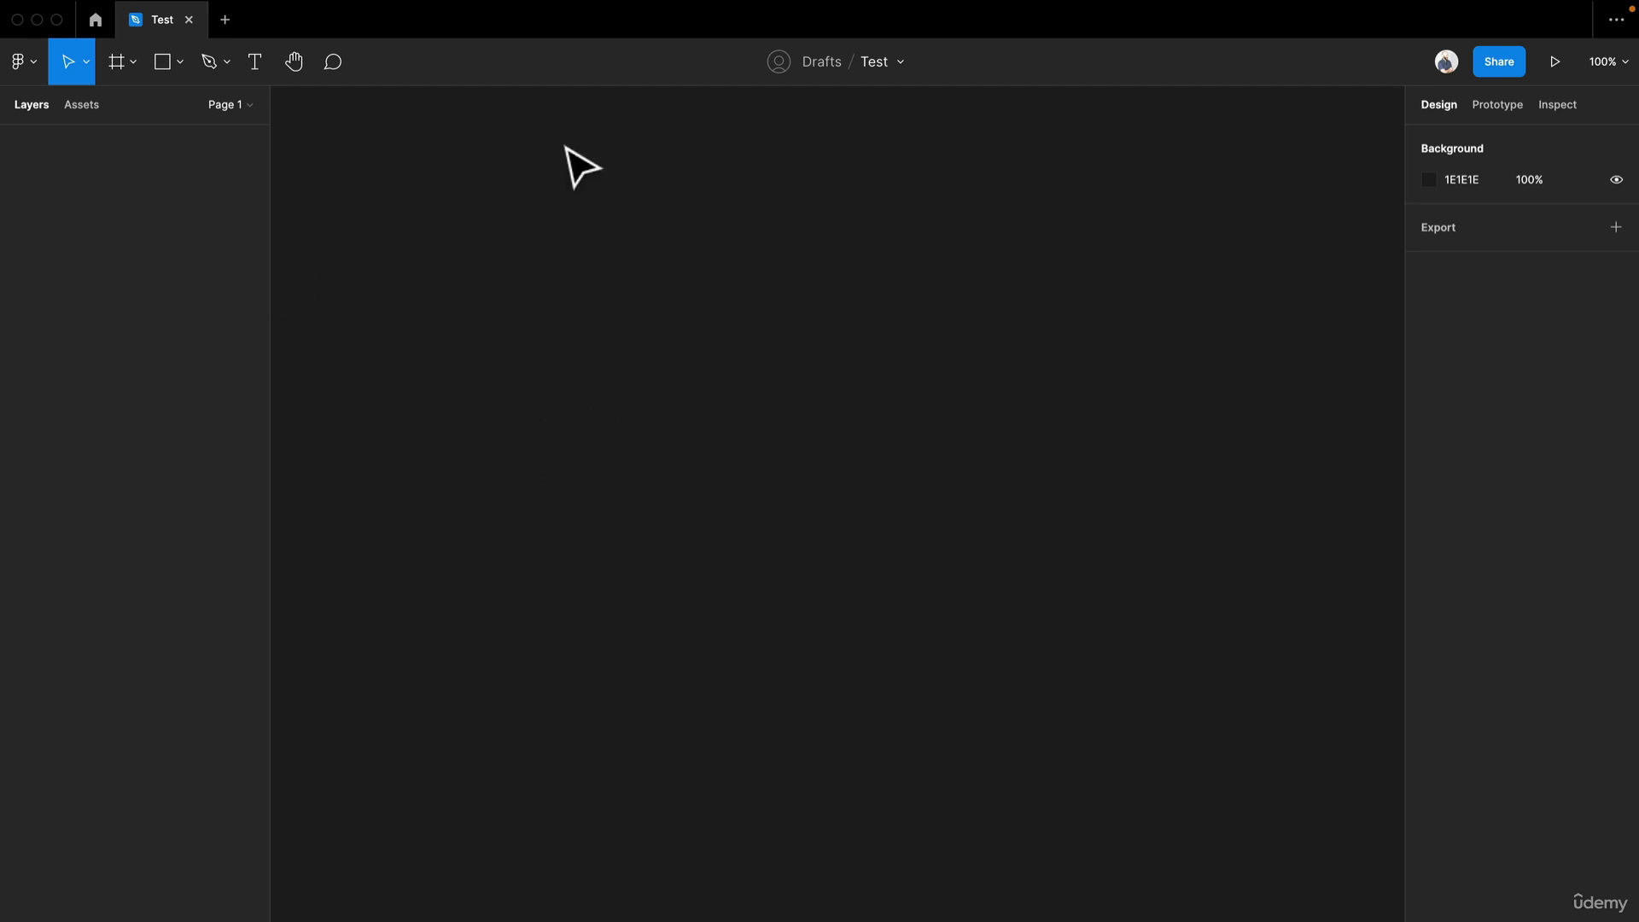
# Draw a frame about 431 × 195 on the canvas and position it.
pyautogui.press('f')
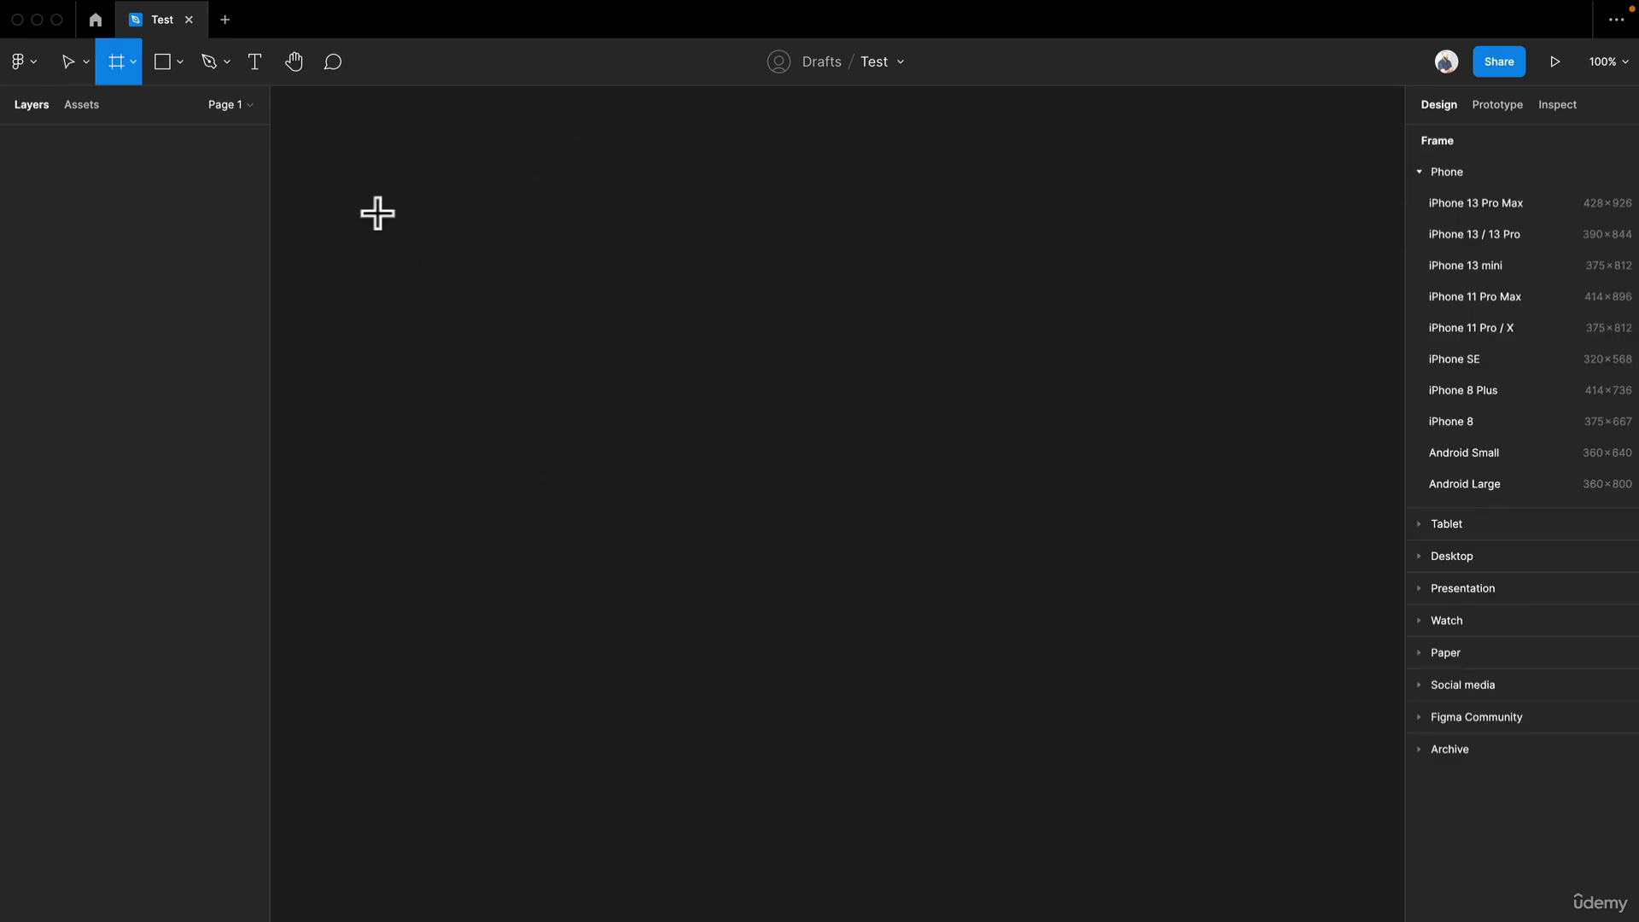
pyautogui.moveTo(376, 212); pyautogui.dragTo(603, 380)
pyautogui.moveTo(821, 517); pyautogui.dragTo(1086, 548)
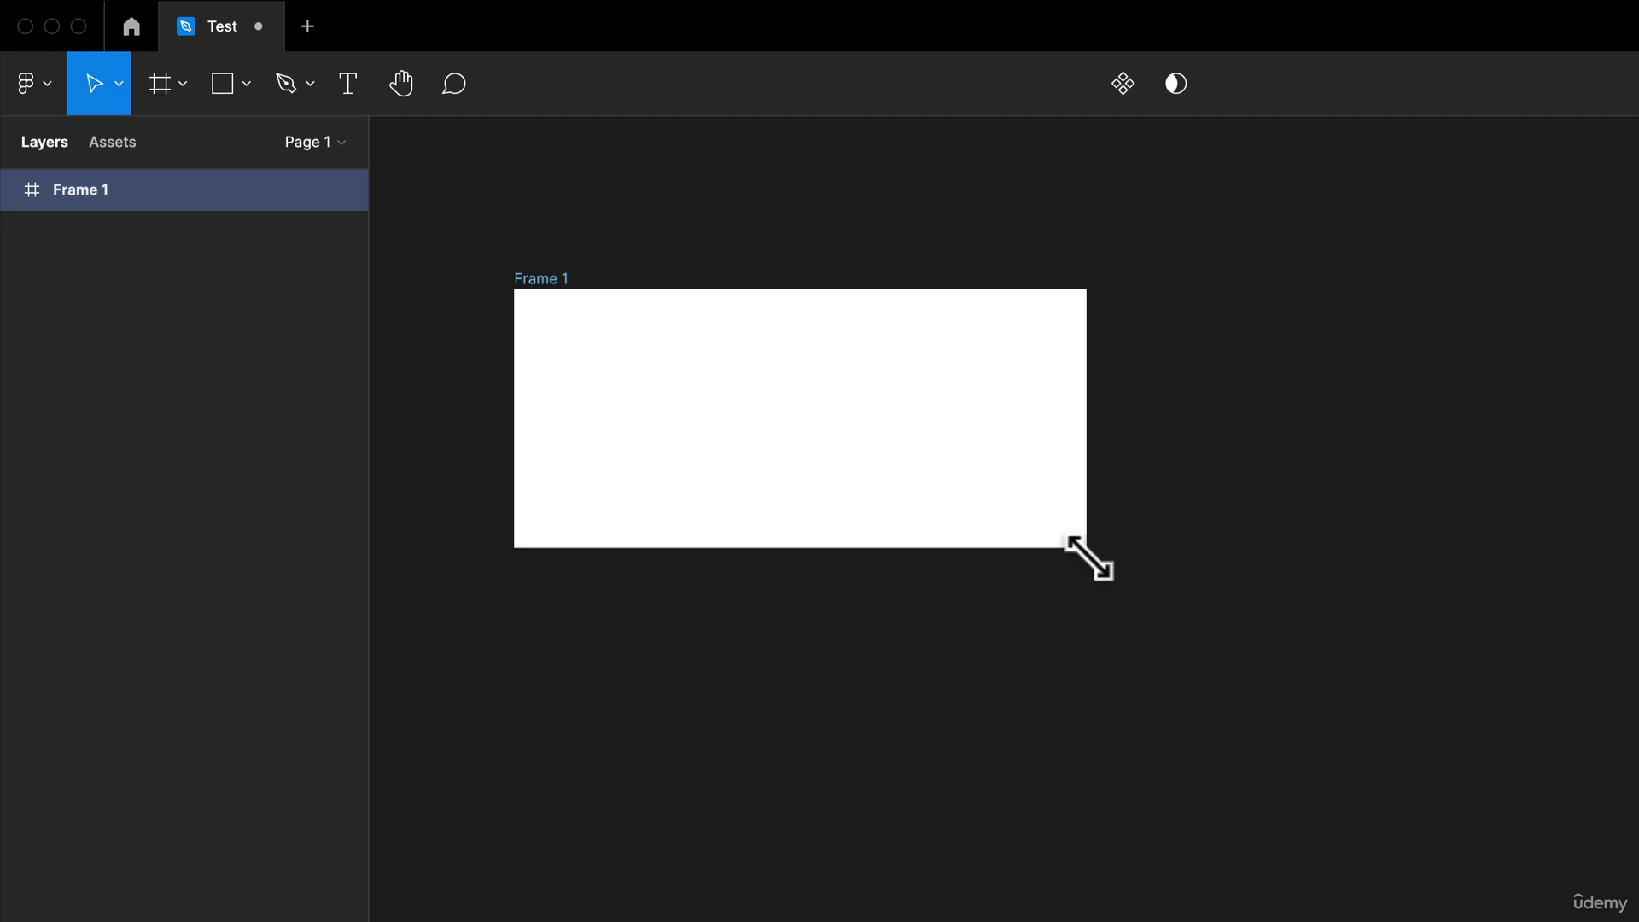
pyautogui.moveTo(887, 415); pyautogui.dragTo(1176, 430)
# Rename the frame "Auto Layout Frame".
pyautogui.press('super+r')
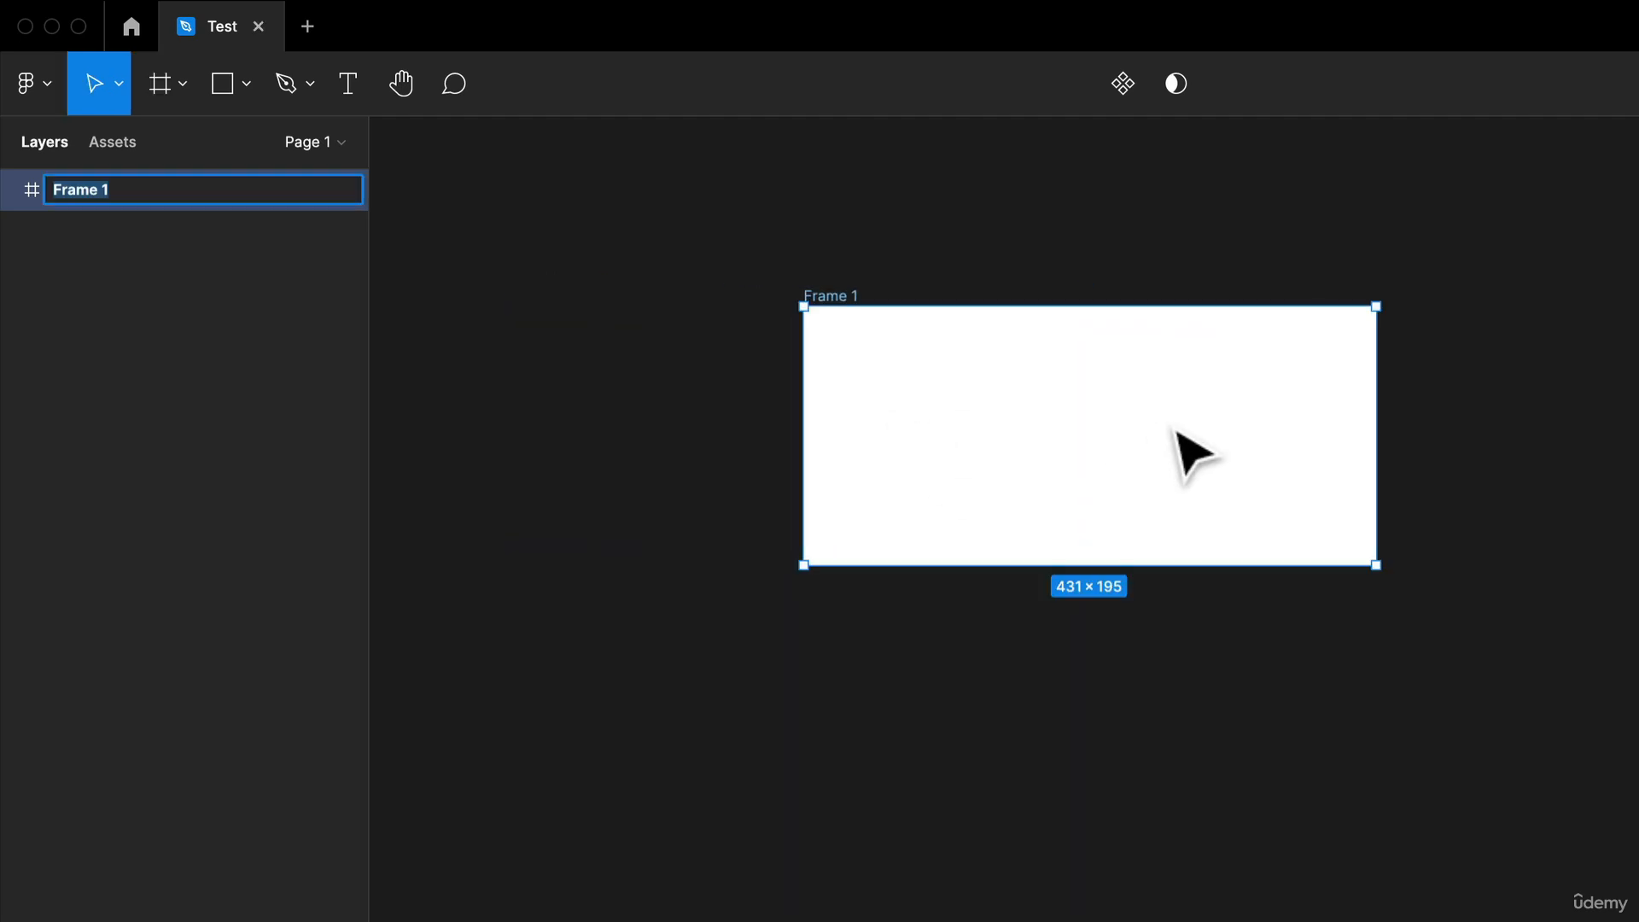
pyautogui.write('Auto')
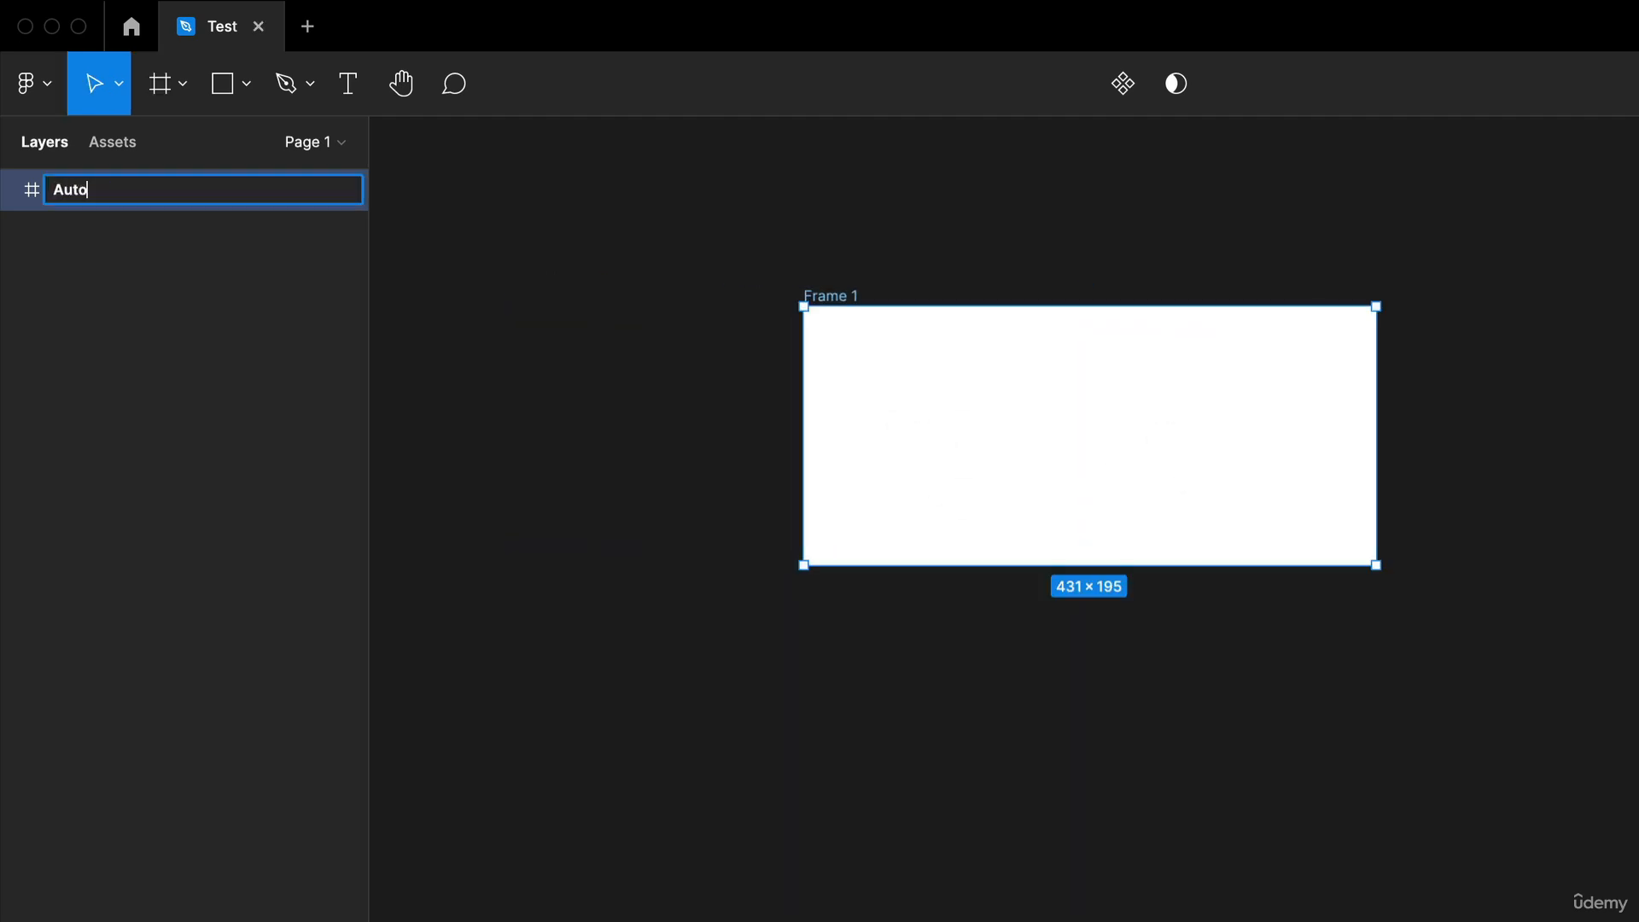
pyautogui.write(' Layout Frame')
pyautogui.press('Return')
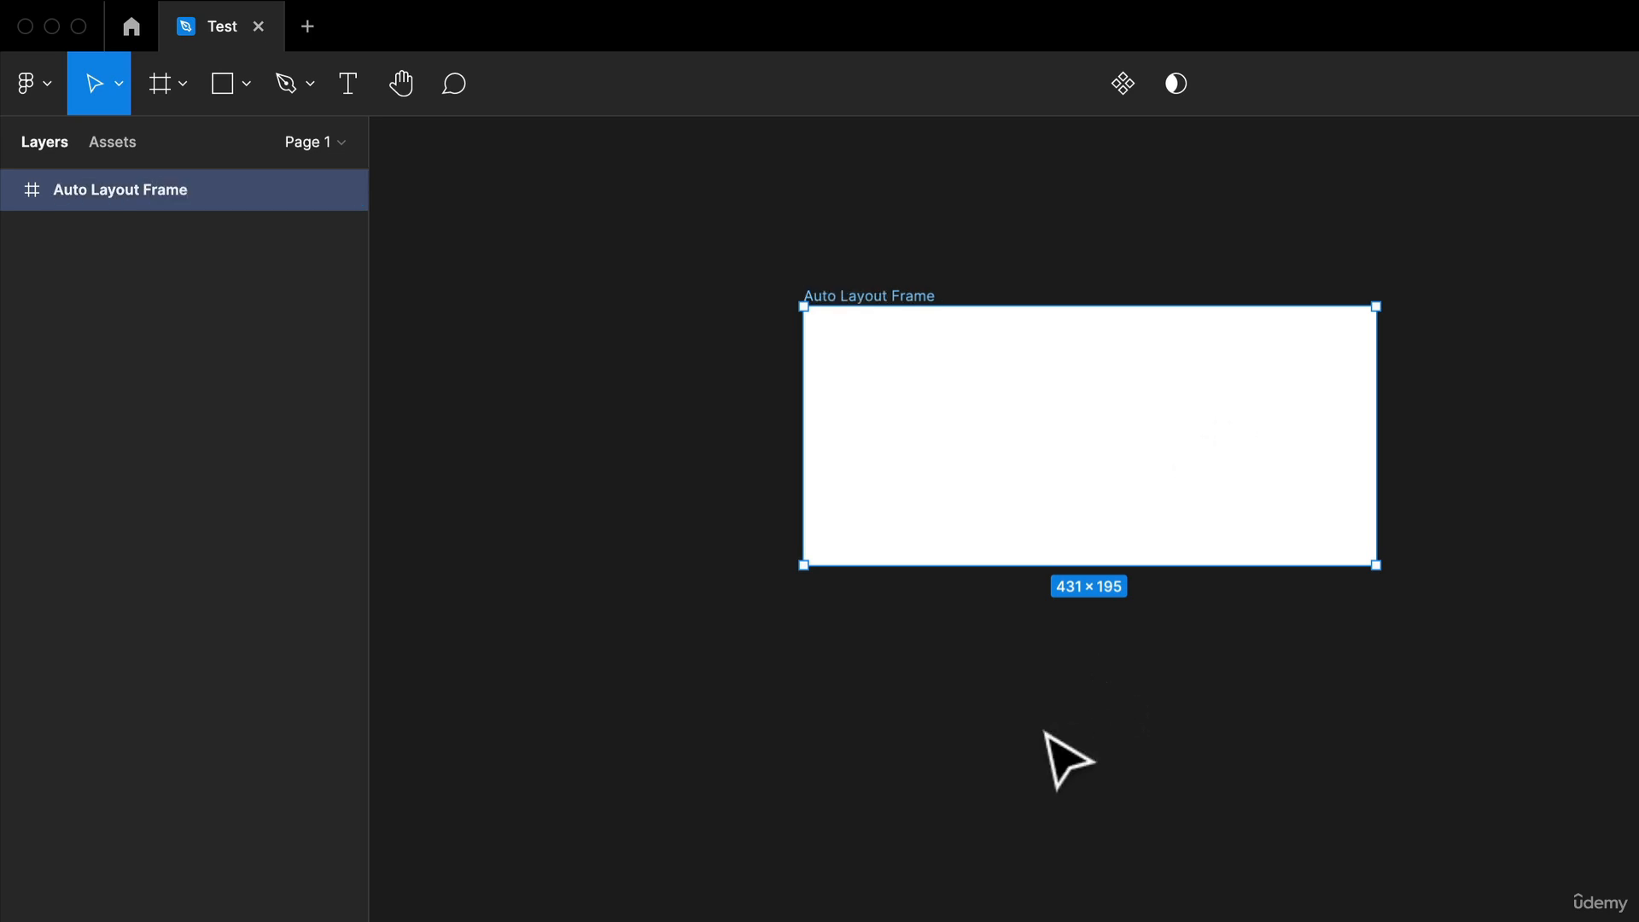
# Draw a rectangle about 218 × 140 and place it inside the frame.
pyautogui.click(913, 781)
pyautogui.press('r')
pyautogui.moveTo(777, 676); pyautogui.dragTo(1068, 862)
pyautogui.moveTo(979, 811); pyautogui.dragTo(1140, 463)
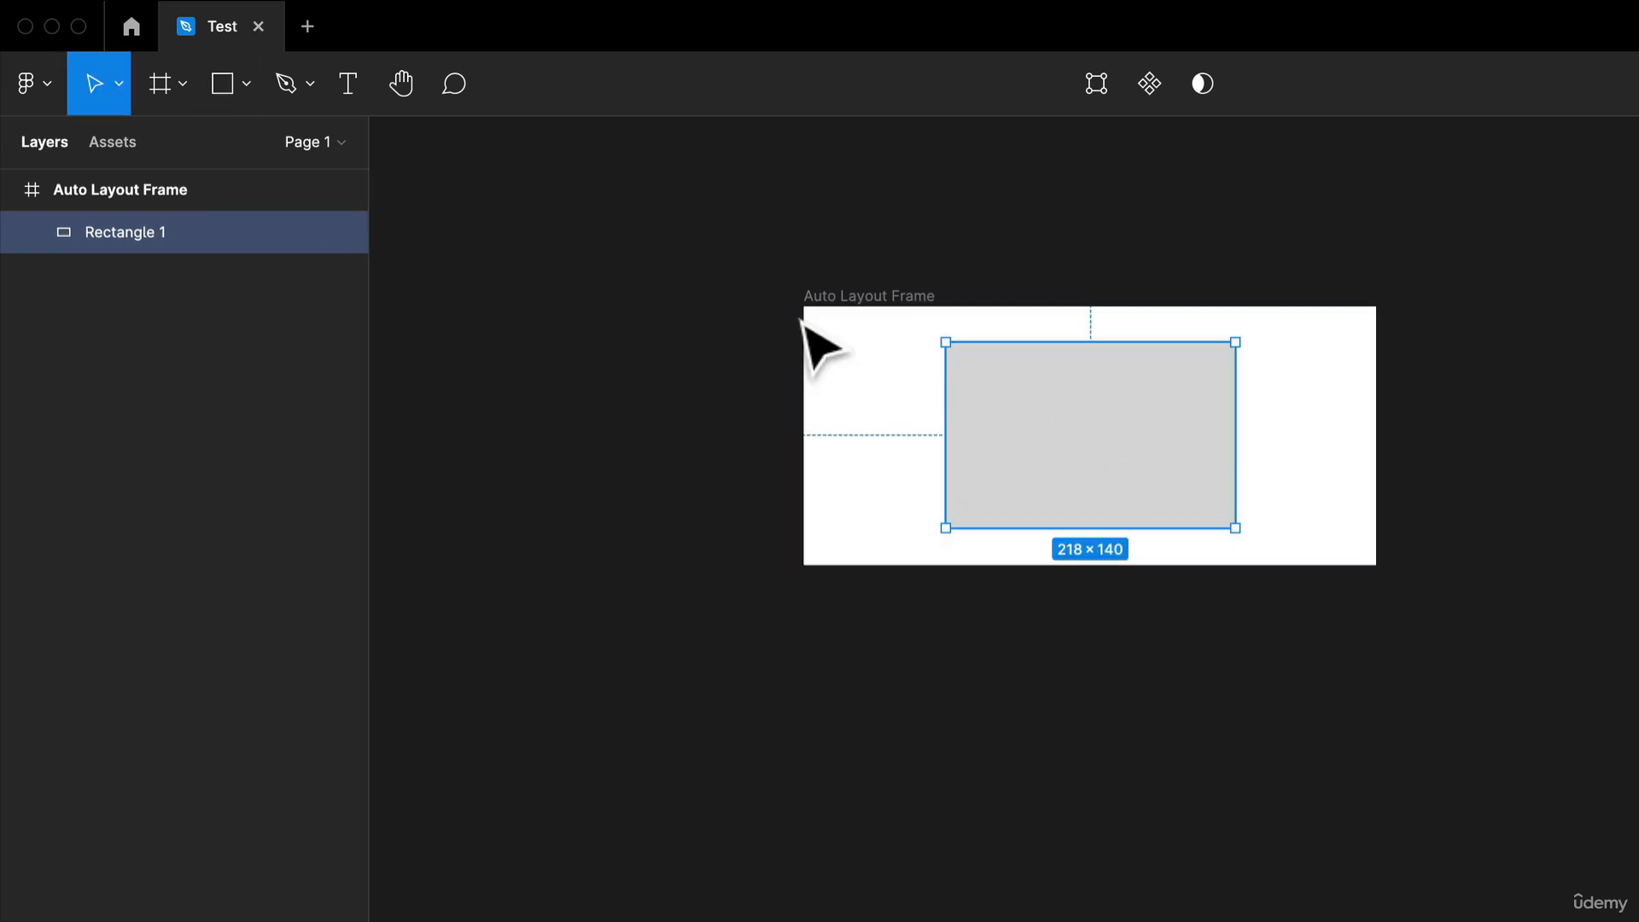
# Select the frame and add auto layout to it.
pyautogui.click(882, 300)
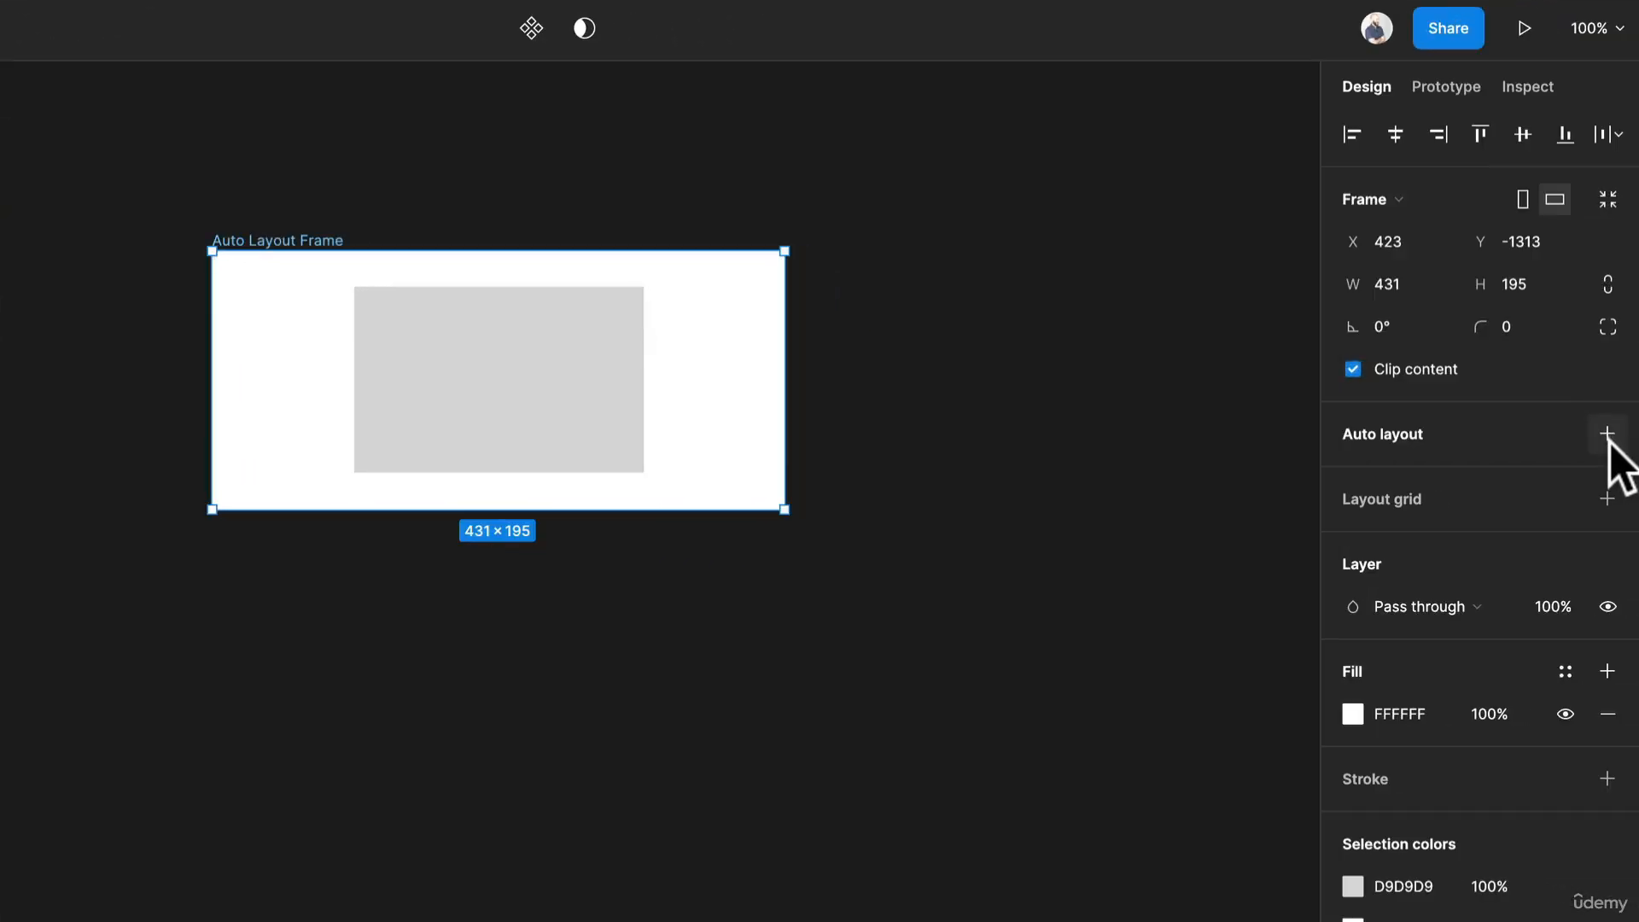
pyautogui.click(1606, 436)
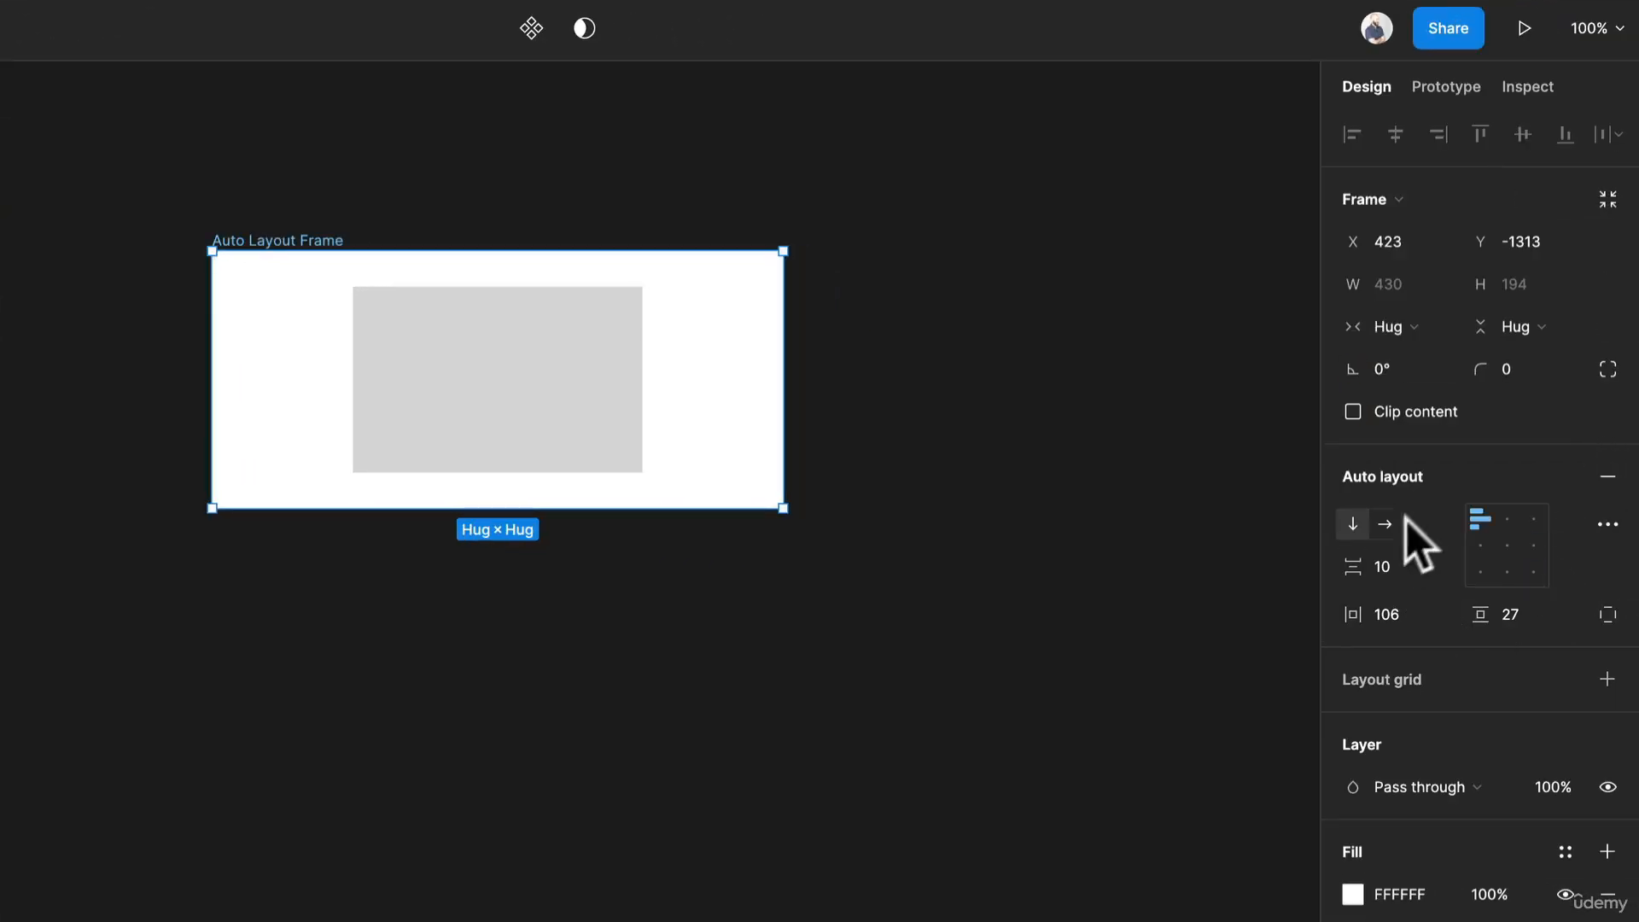
# Duplicate the rectangle twice so three rectangles stack inside the frame.
pyautogui.click(546, 437)
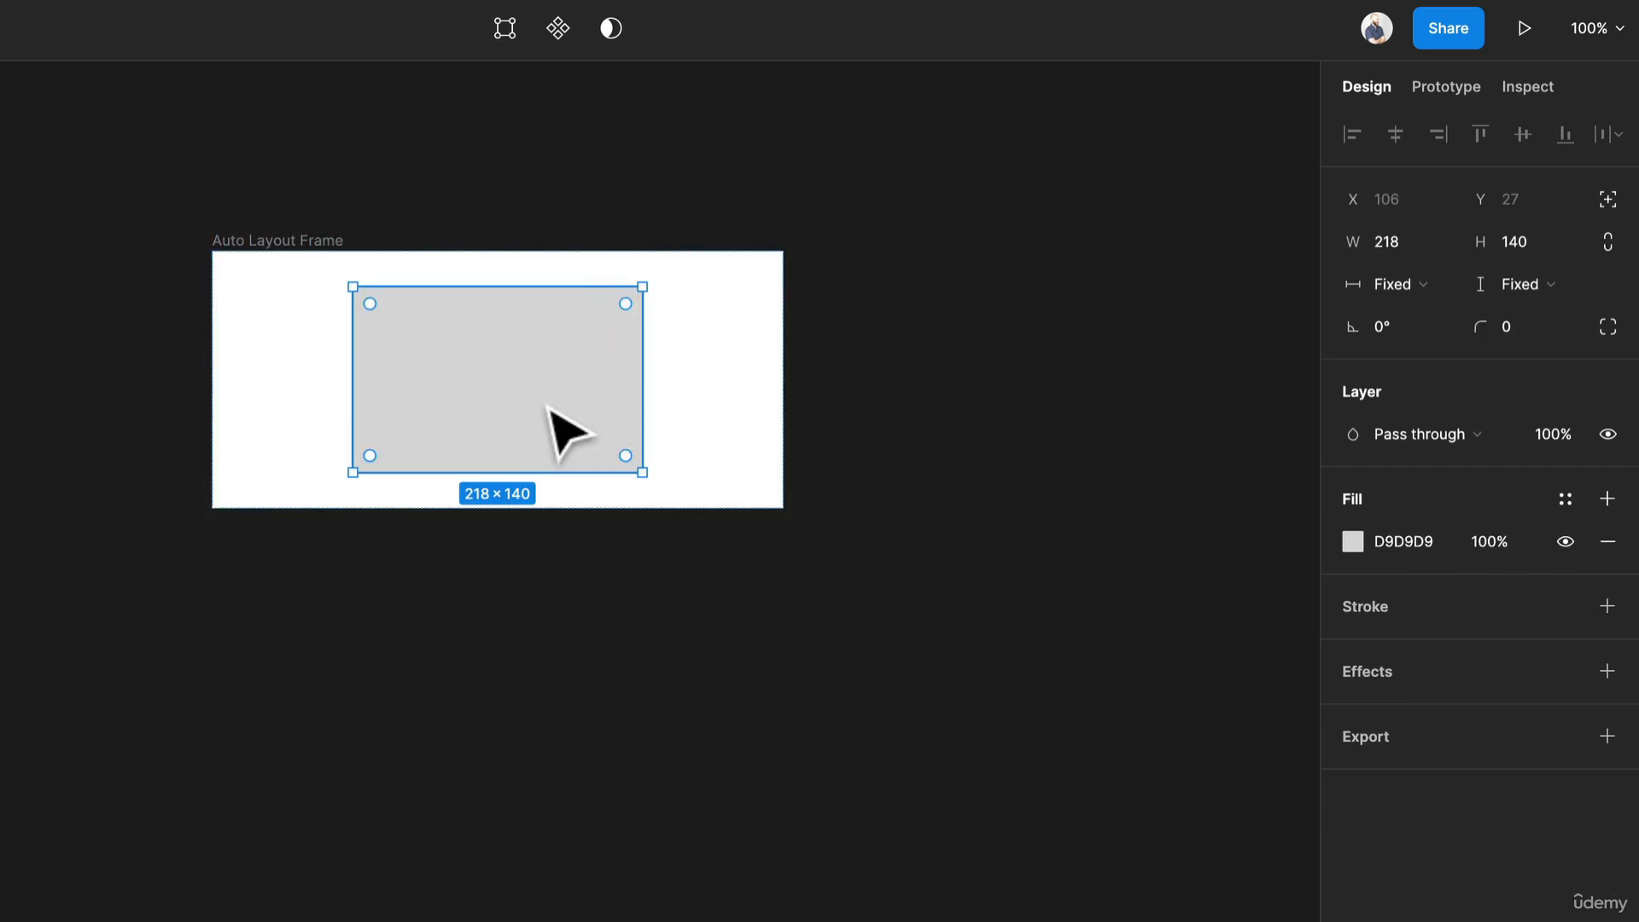
pyautogui.press('super+d')
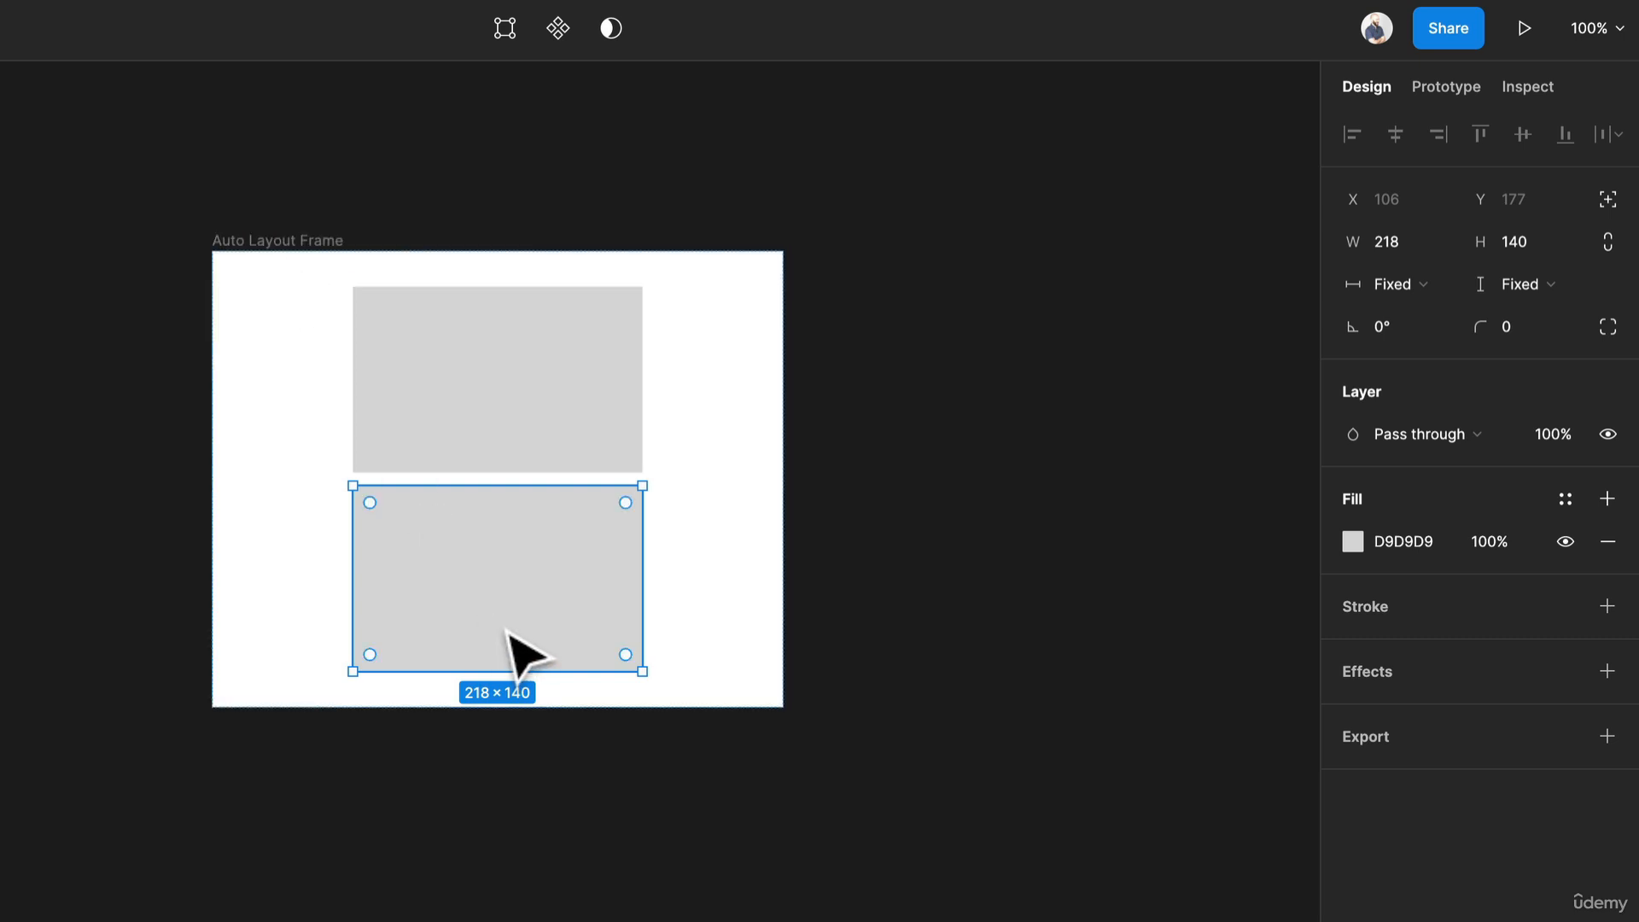
pyautogui.press('super+d')
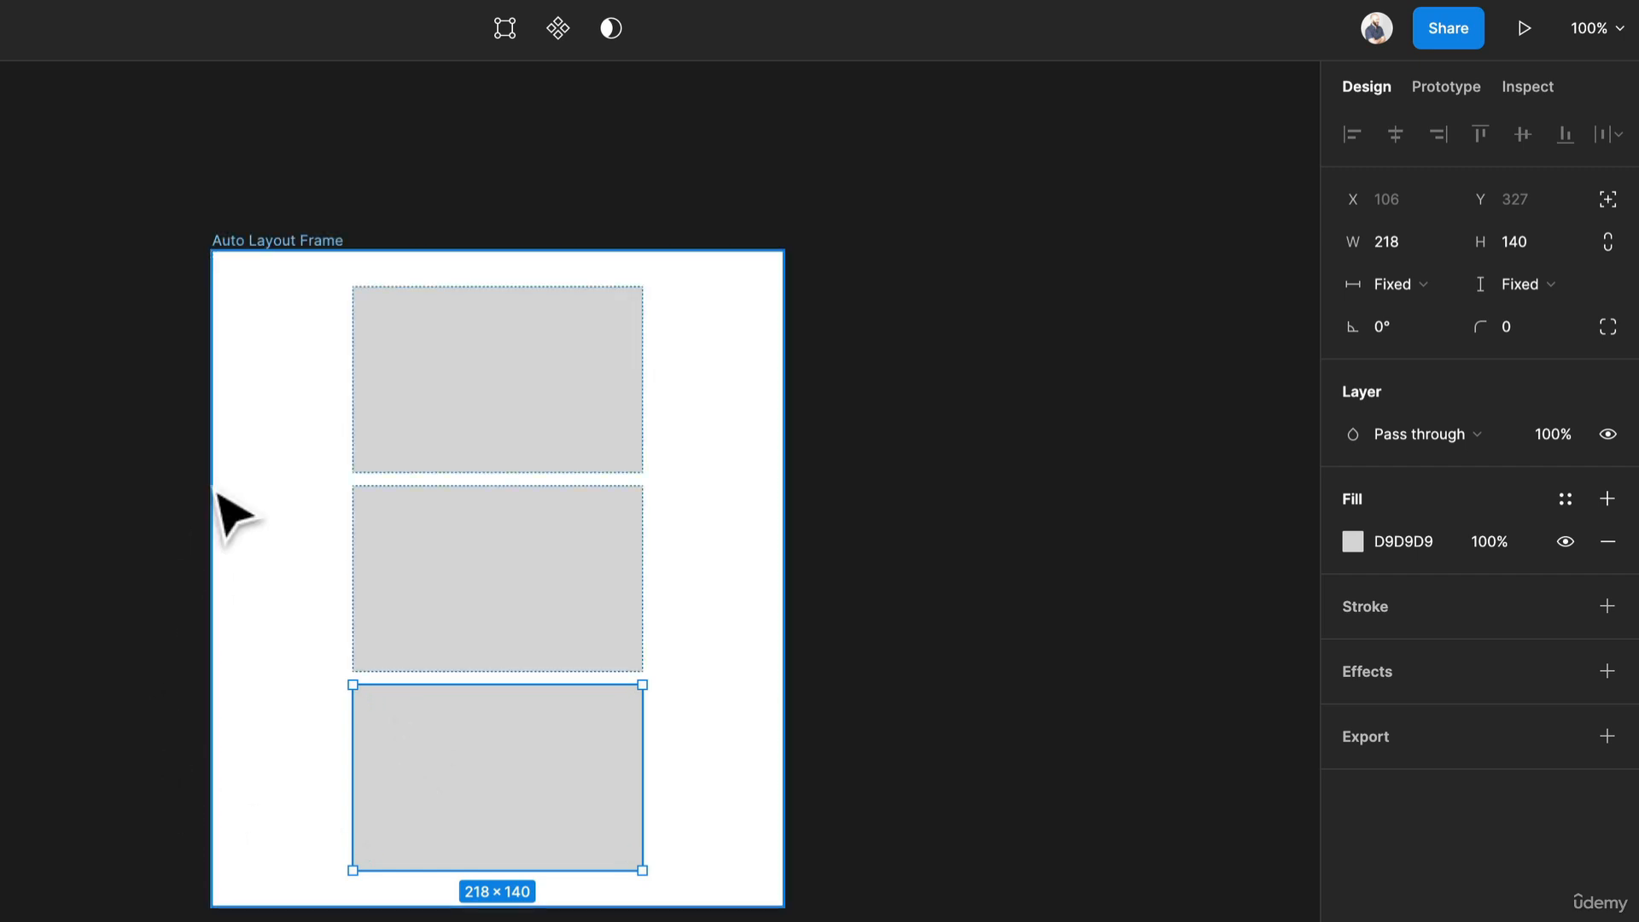
# Switch the frame's layout direction to horizontal and back to vertical.
pyautogui.click(475, 440)
pyautogui.click(474, 616)
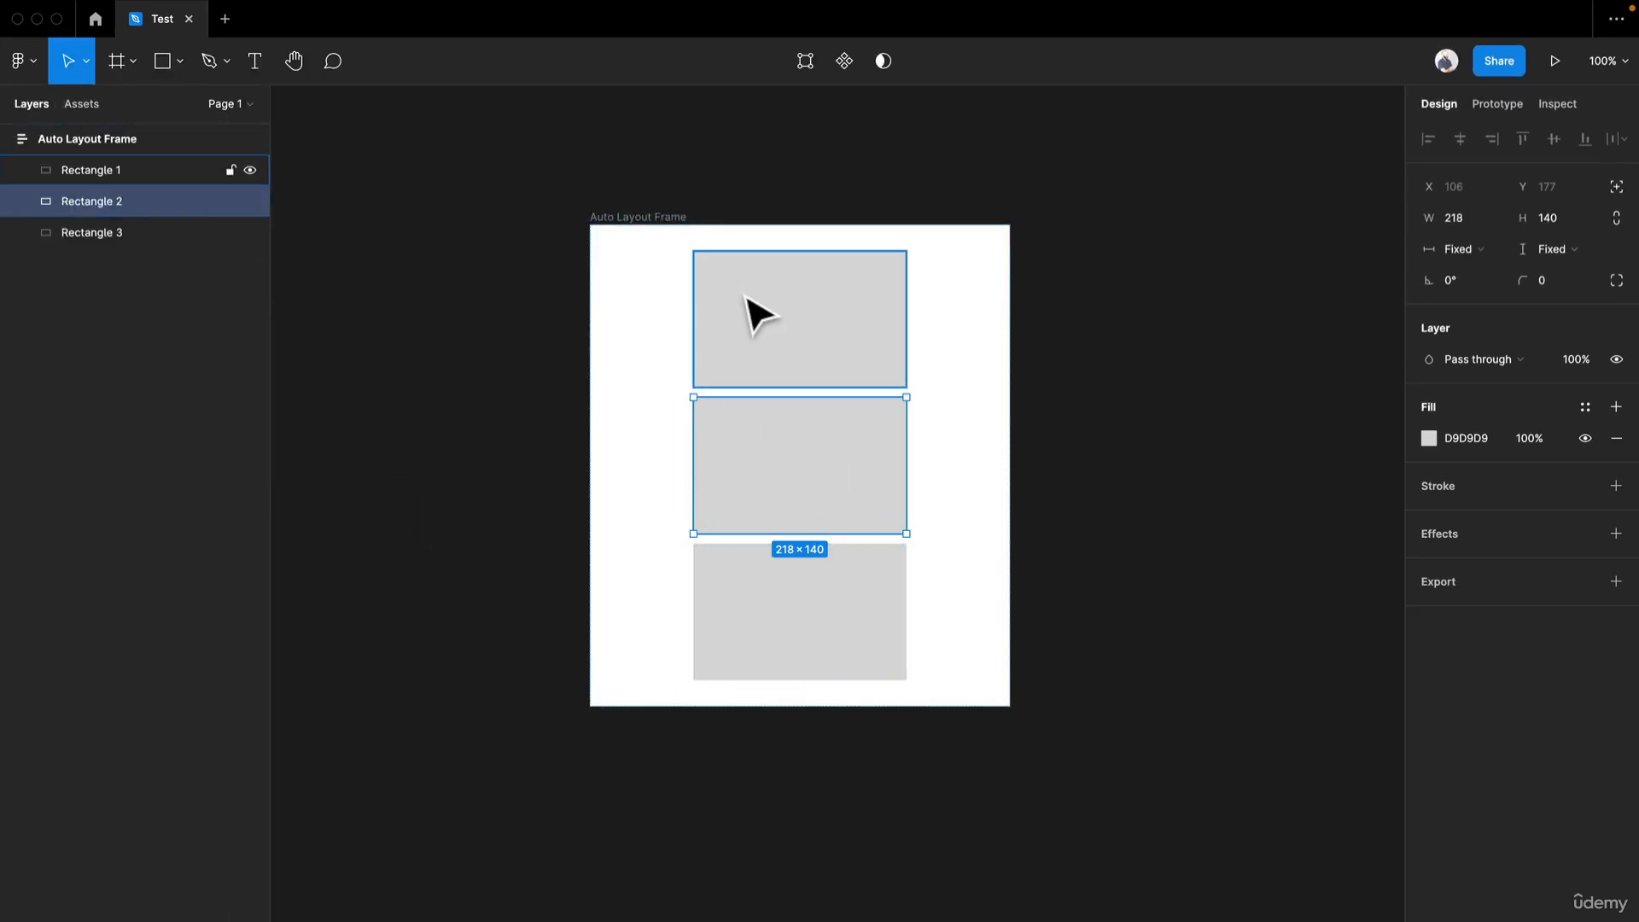
pyautogui.click(631, 224)
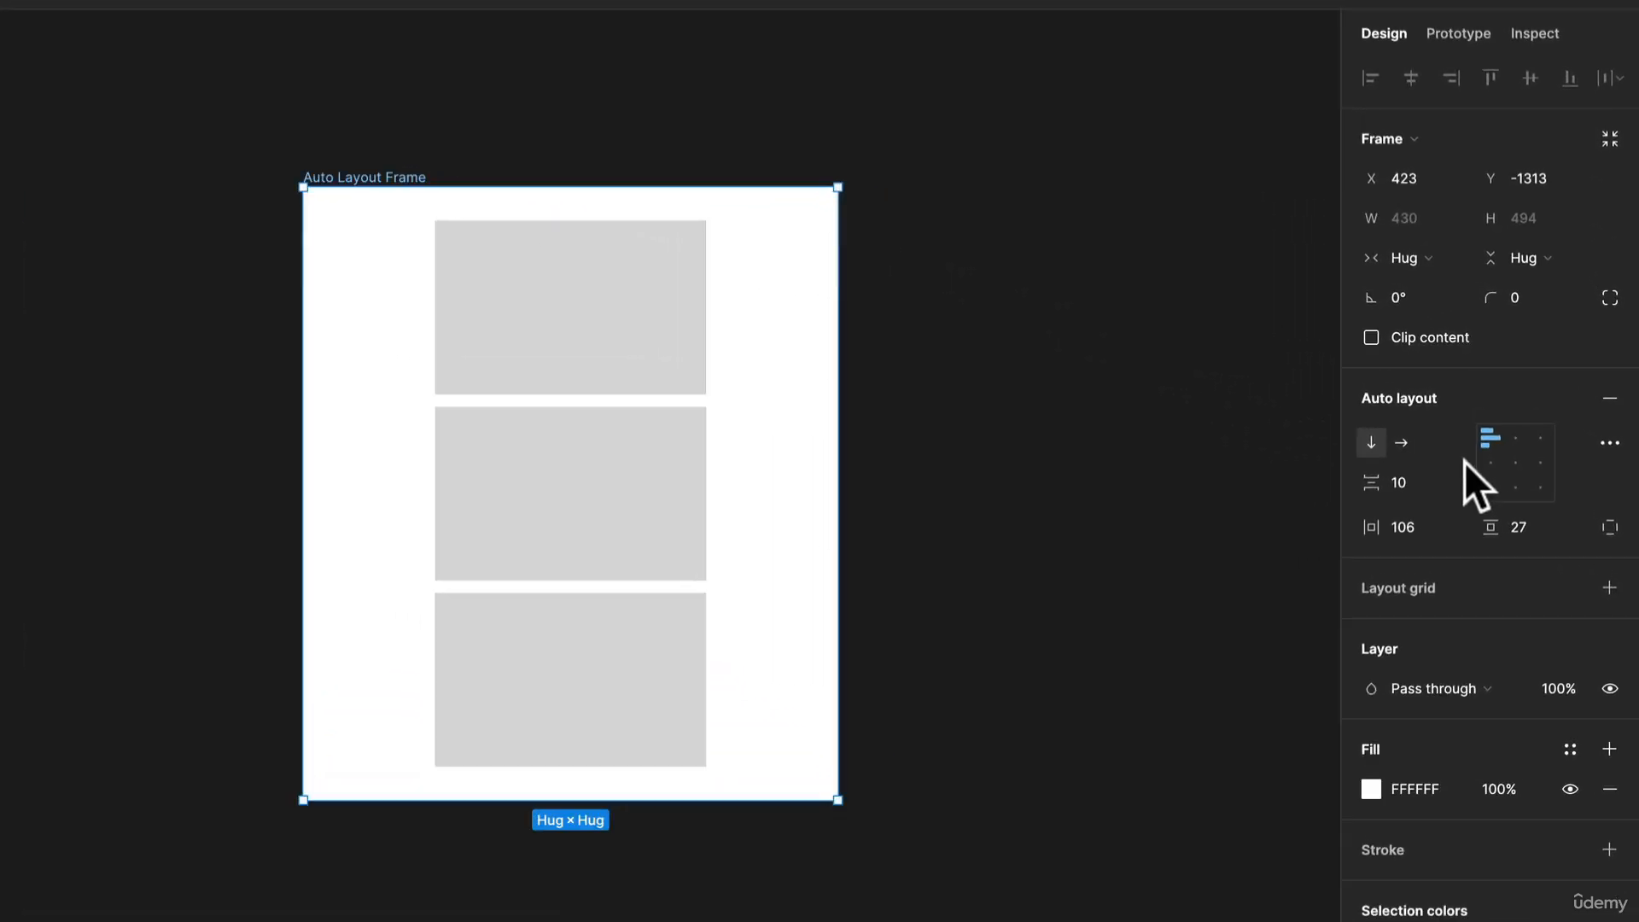
pyautogui.click(1401, 448)
pyautogui.click(1360, 448)
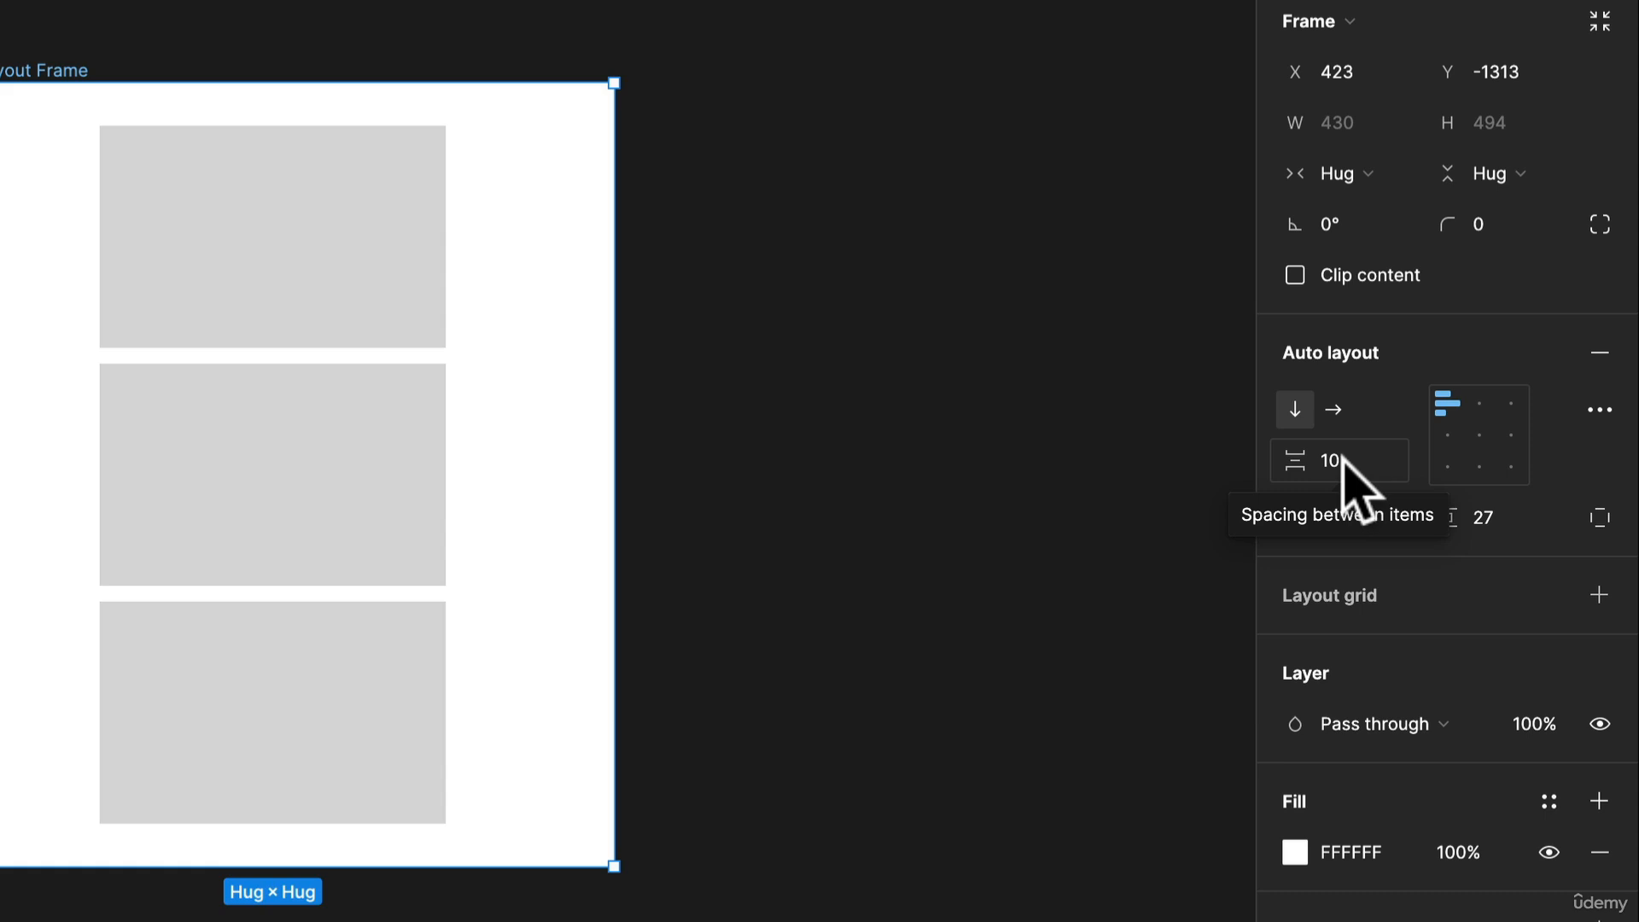
# Set the spacing between items to 24.
pyautogui.click(1347, 465)
pyautogui.write('24')
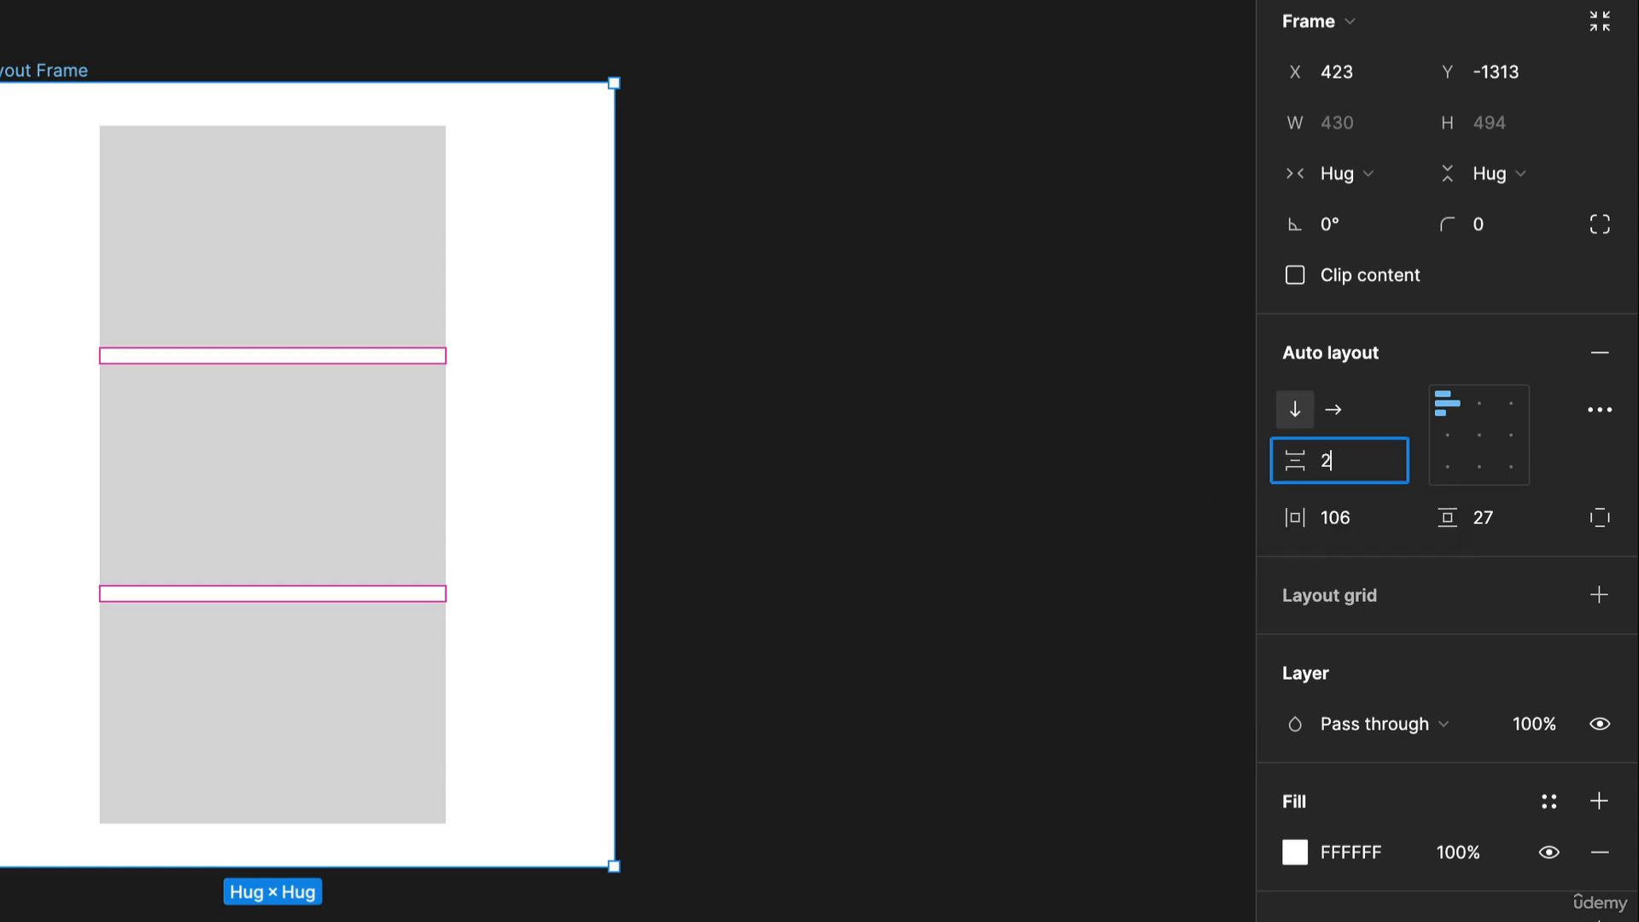
pyautogui.press('Return')
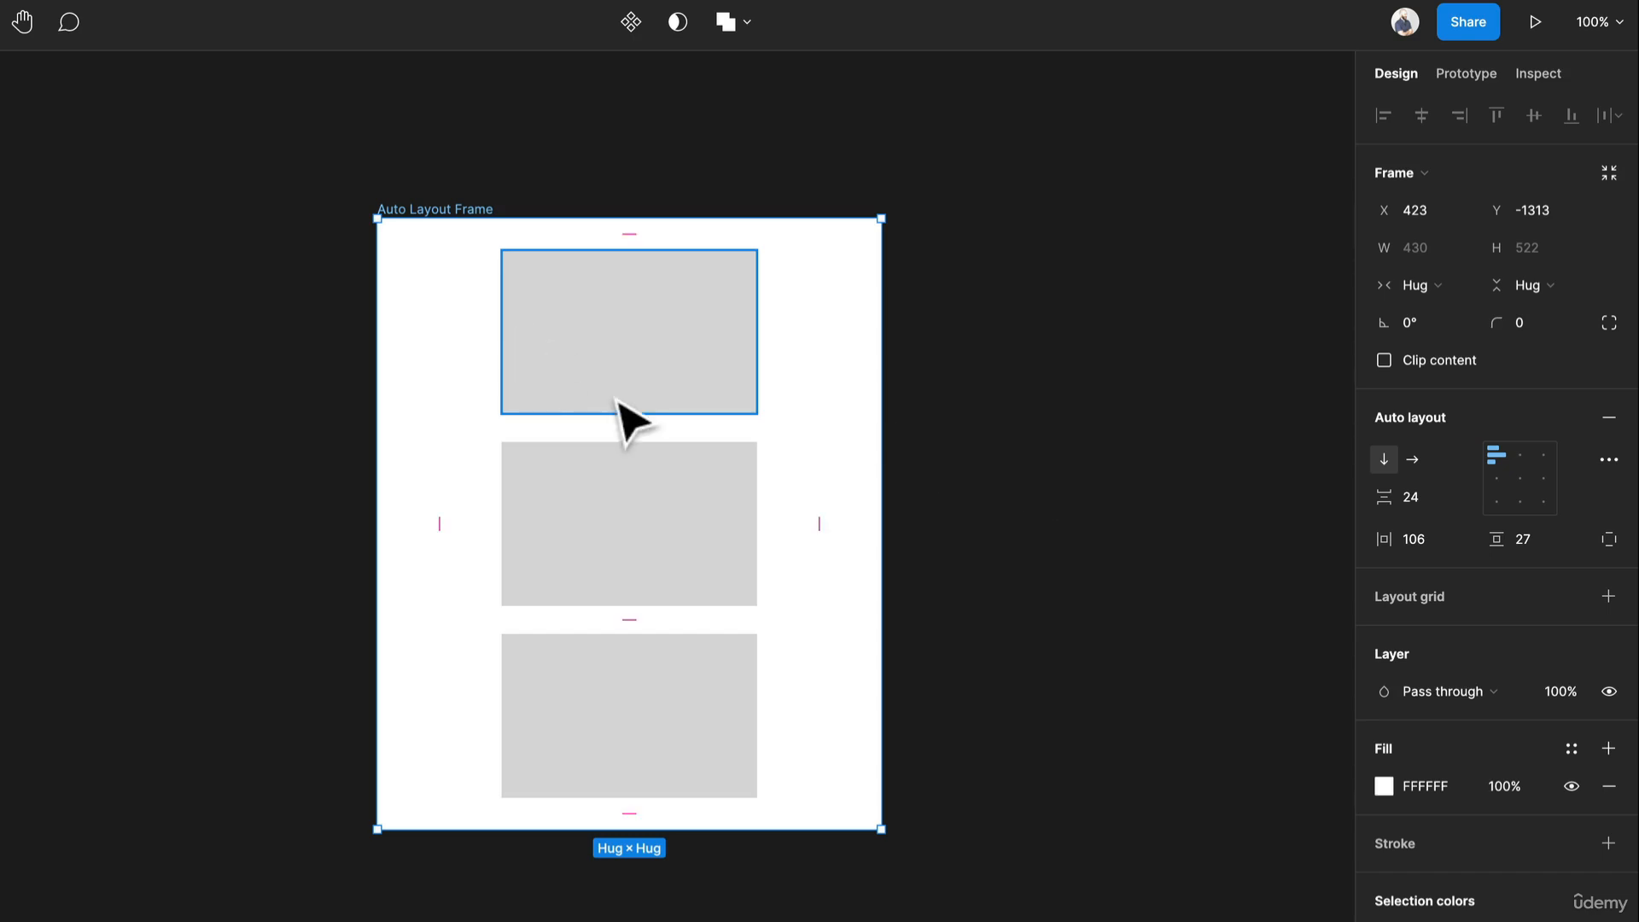
# Try adjusting the item spacing by dragging the gap on the canvas and scrubbing the spacing value.
pyautogui.moveTo(617, 422)
pyautogui.mouseDown()
pyautogui.moveTo(618, 484)
pyautogui.moveTo(620, 452)
pyautogui.mouseUp()
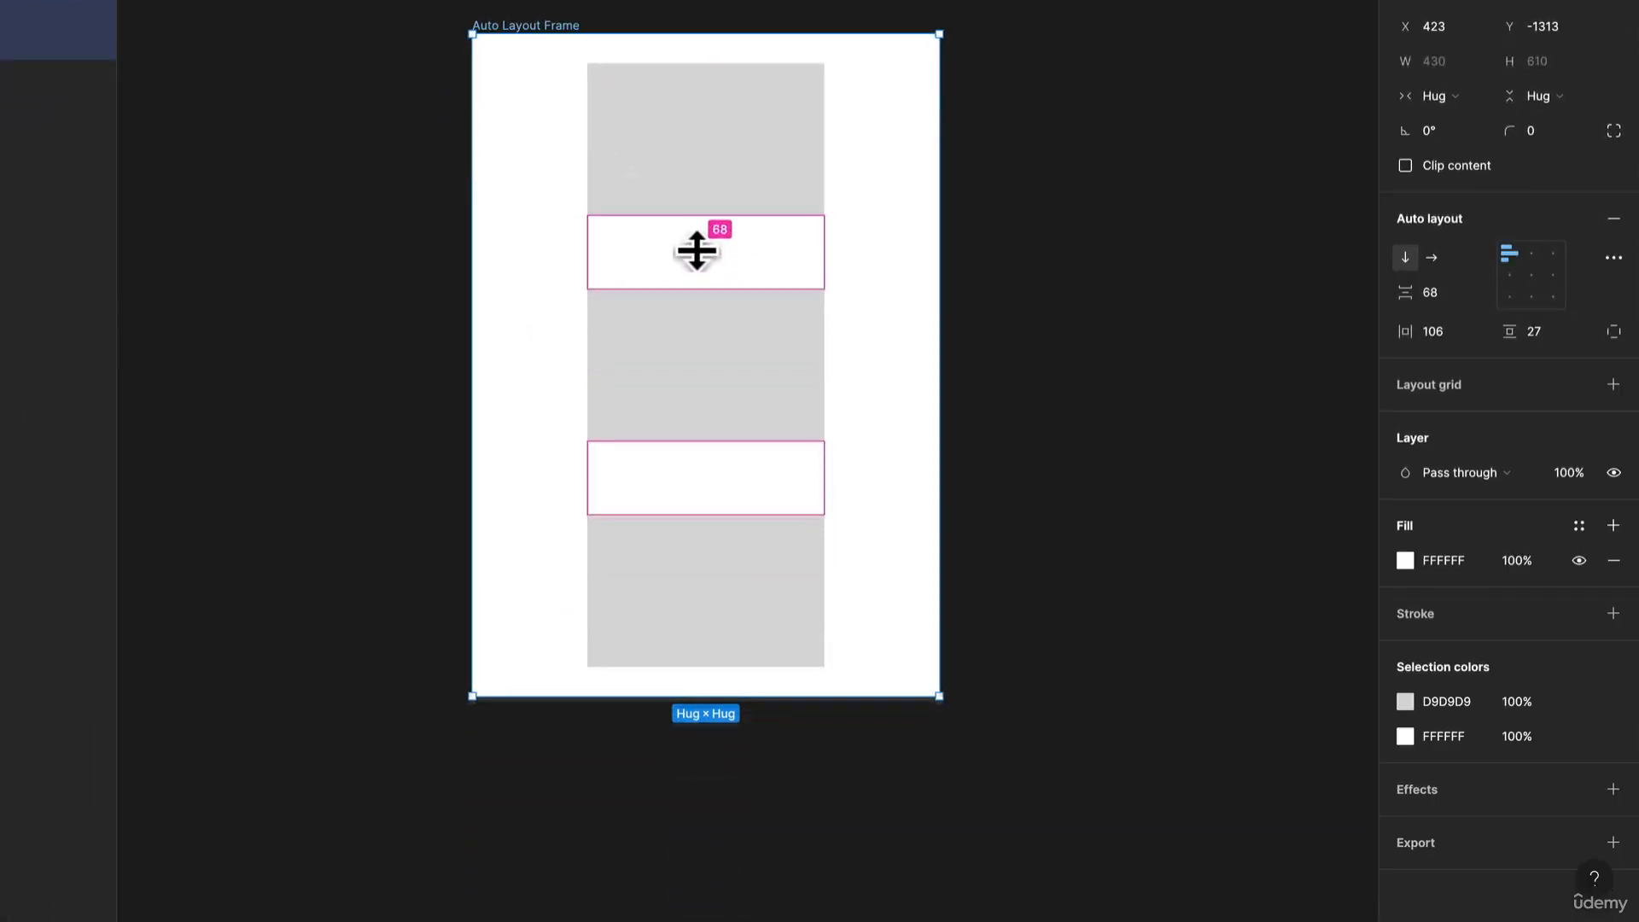
pyautogui.moveTo(697, 250)
pyautogui.mouseDown()
pyautogui.moveTo(699, 267)
pyautogui.moveTo(698, 248)
pyautogui.mouseUp()
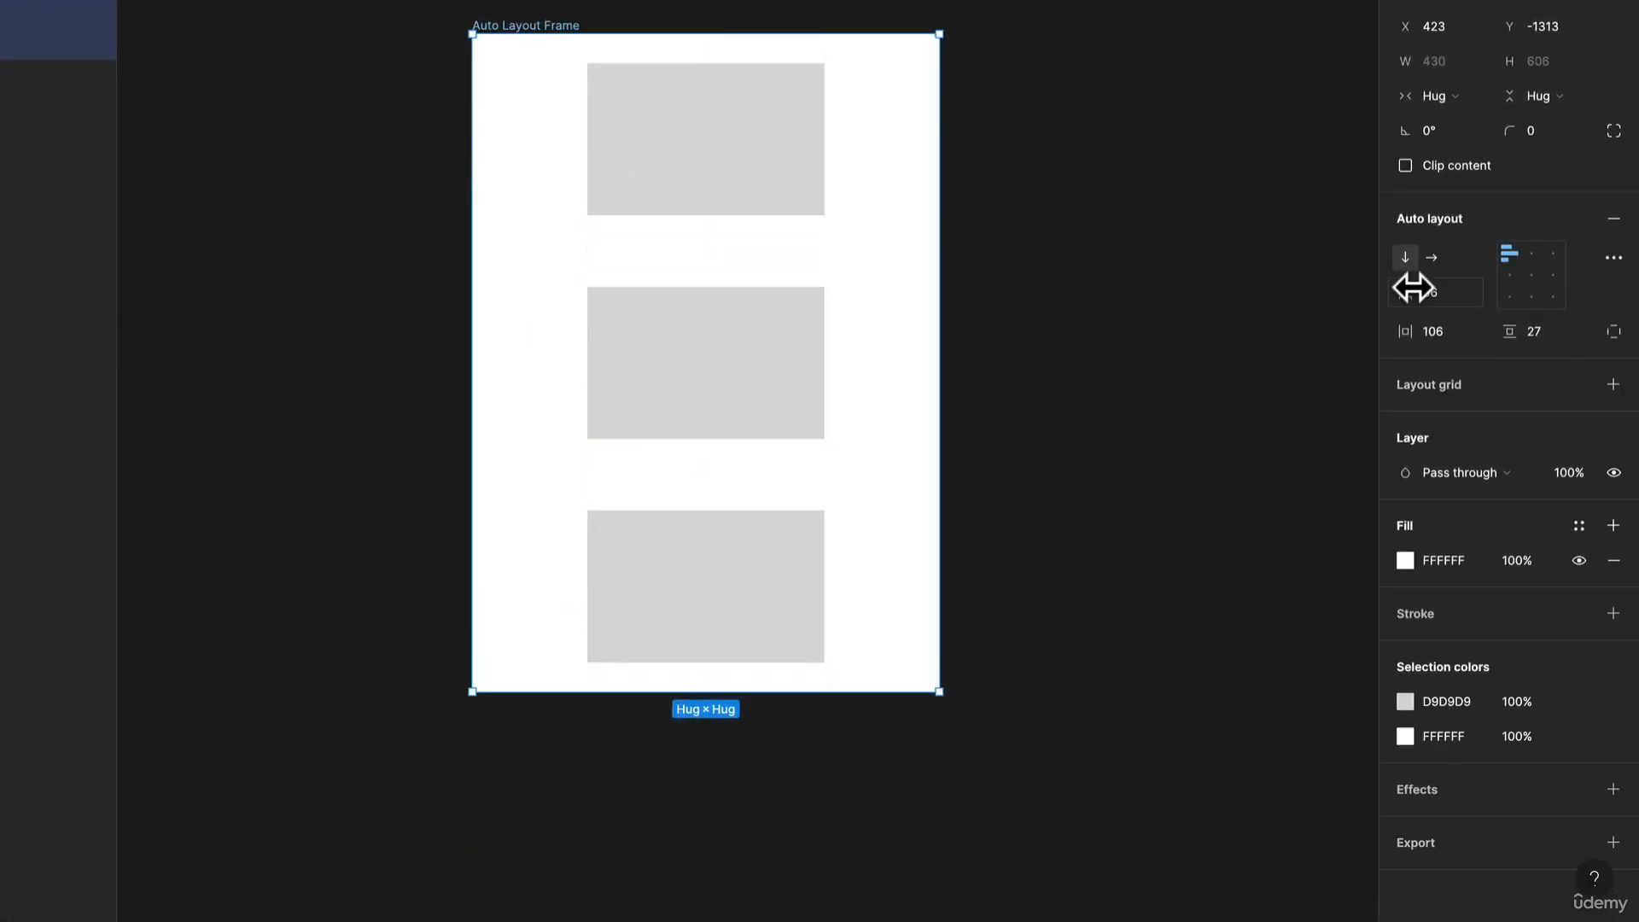
pyautogui.moveTo(1413, 288); pyautogui.dragTo(1354, 322)
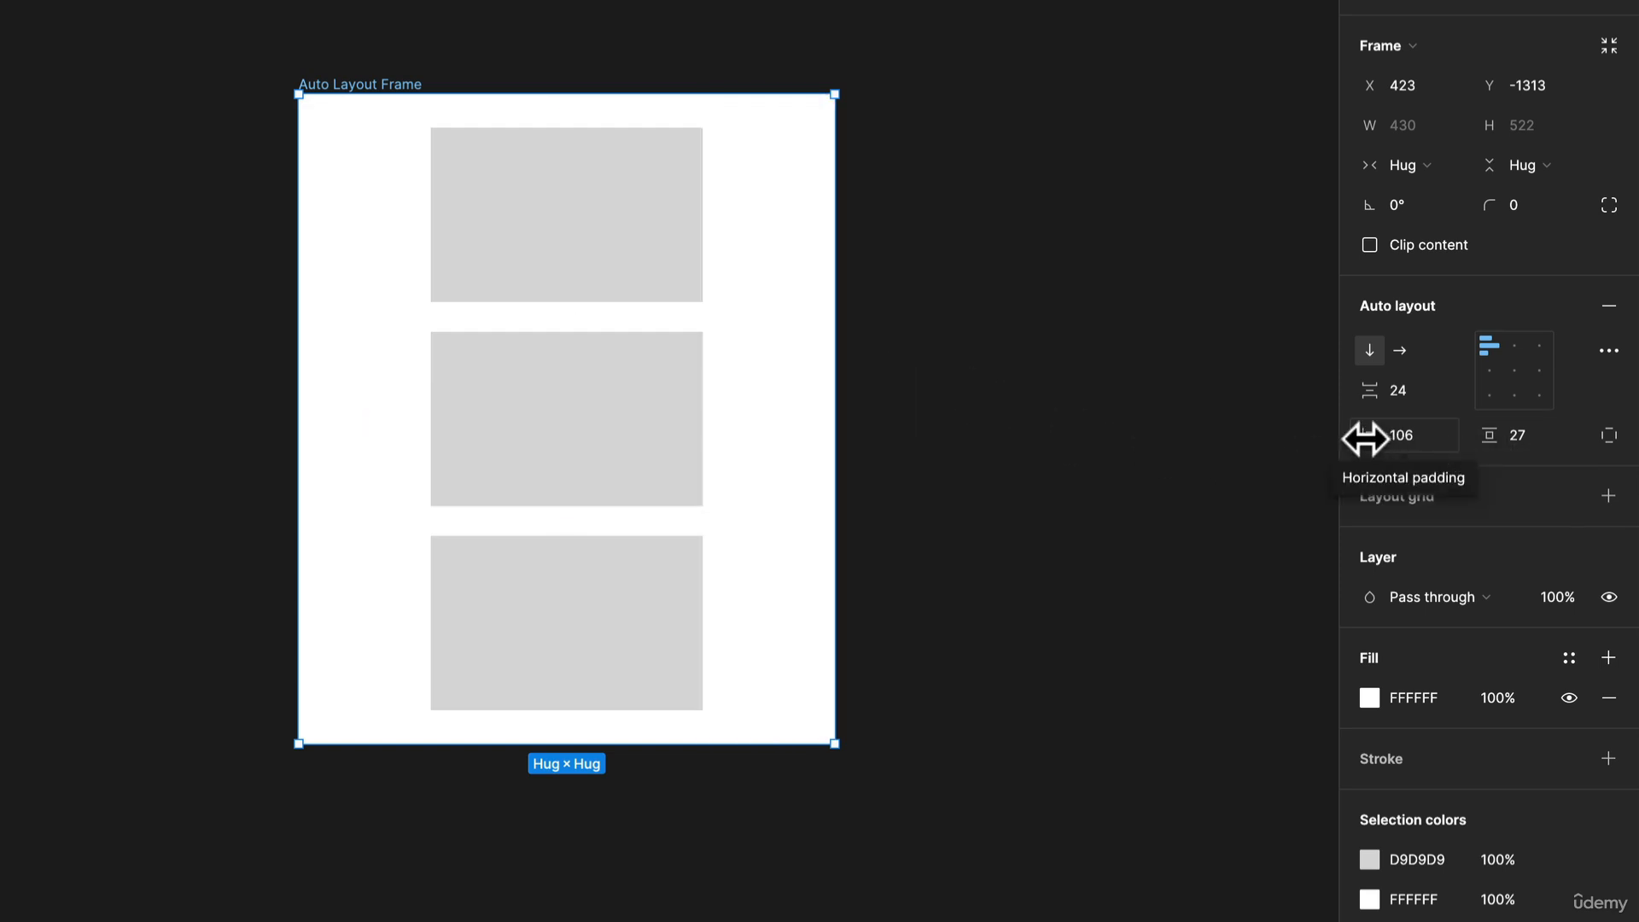
# Set the frame's horizontal padding to 24.
pyautogui.moveTo(1360, 435); pyautogui.dragTo(1396, 437)
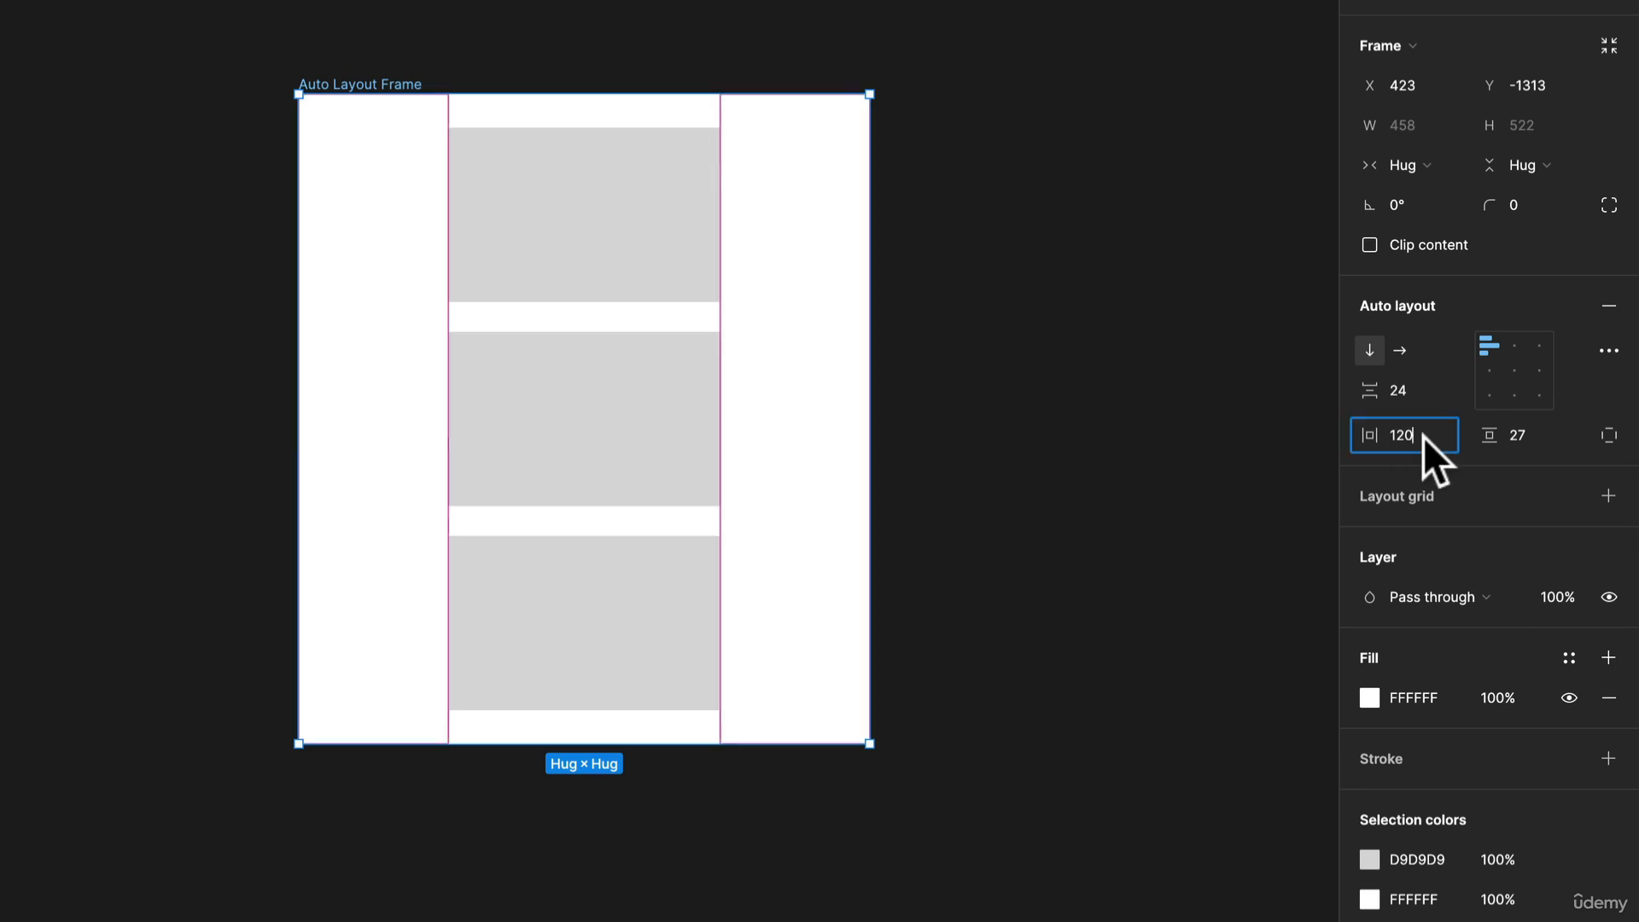
pyautogui.click(1422, 437)
pyautogui.write('24')
pyautogui.press('Return')
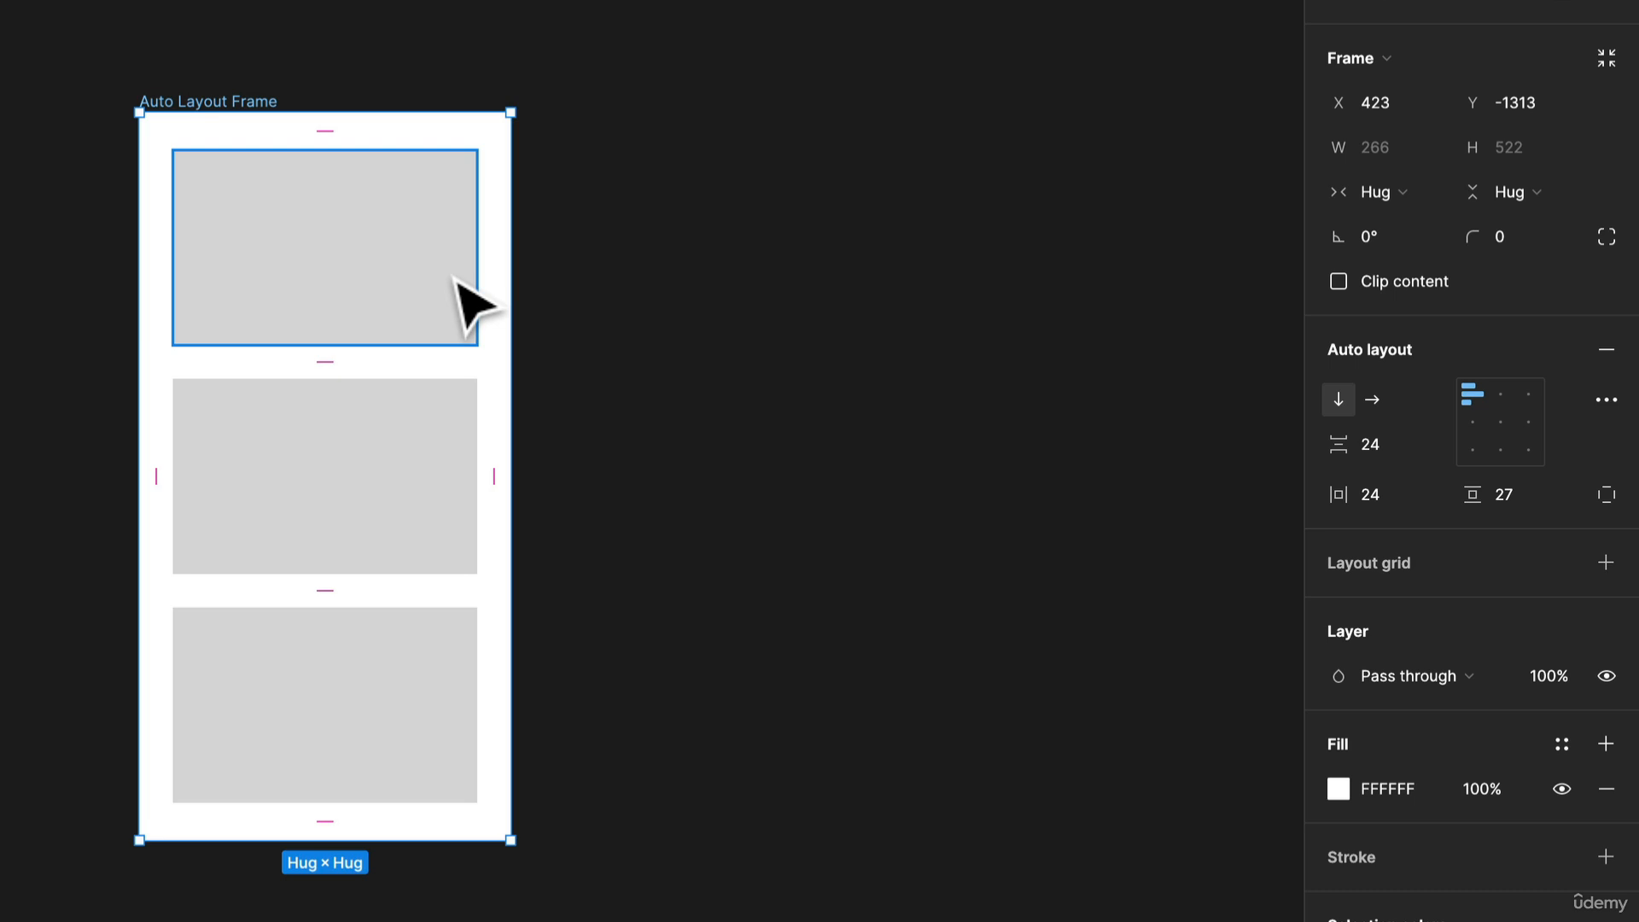
# Set the frame's vertical padding to 24.
pyautogui.click(1376, 497)
pyautogui.click(1504, 495)
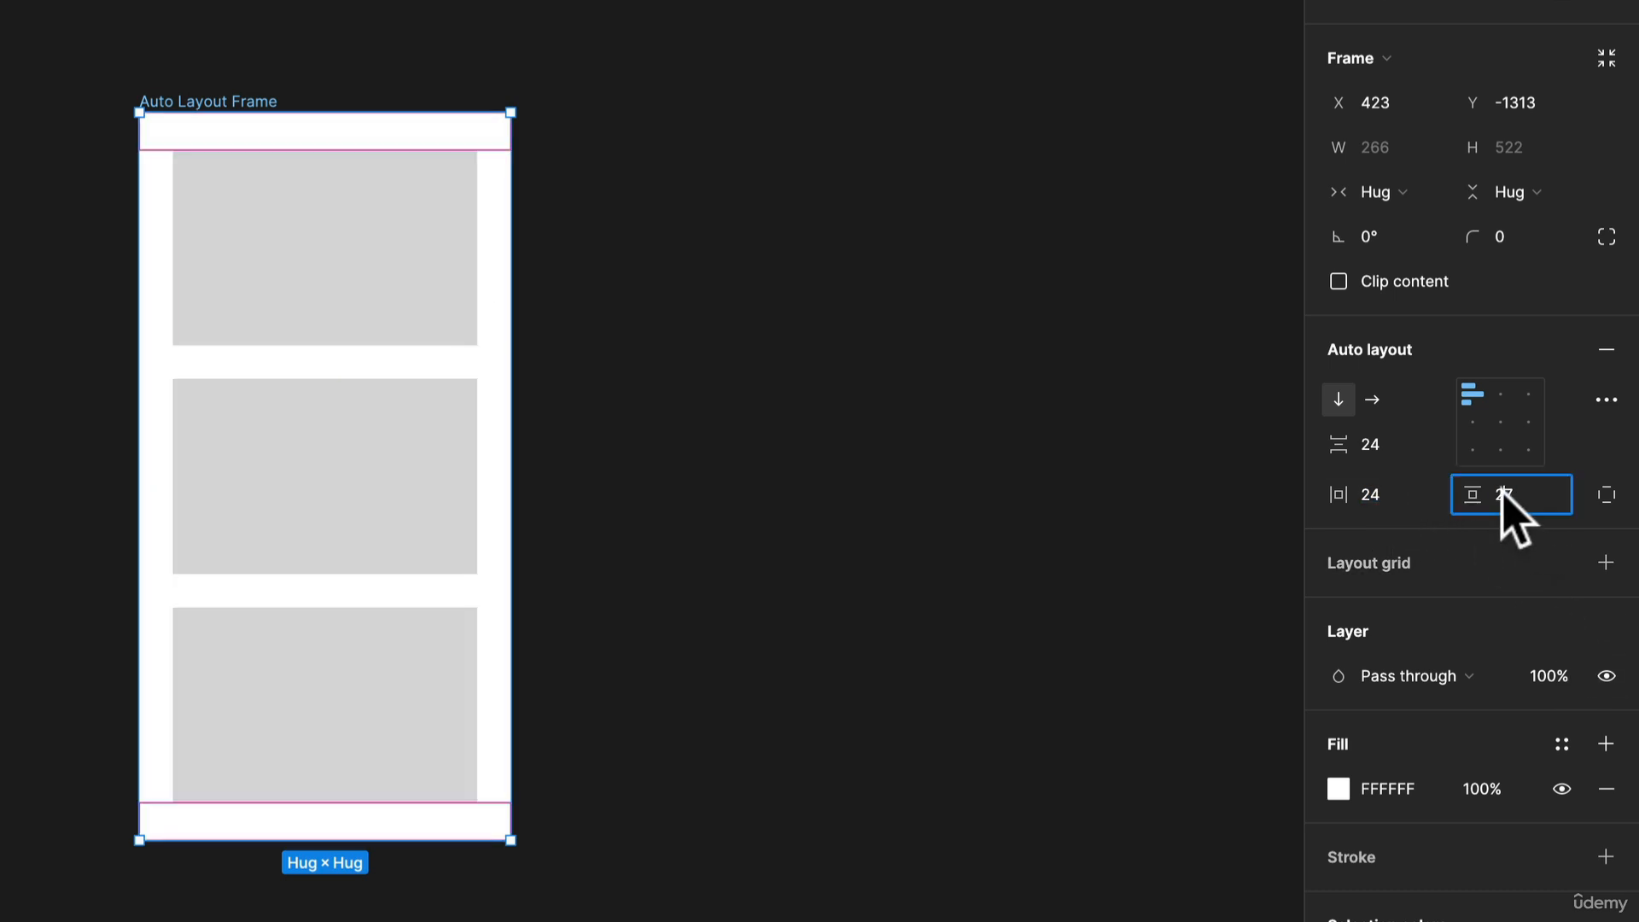
pyautogui.write('24')
pyautogui.press('Return')
pyautogui.click(1511, 480)
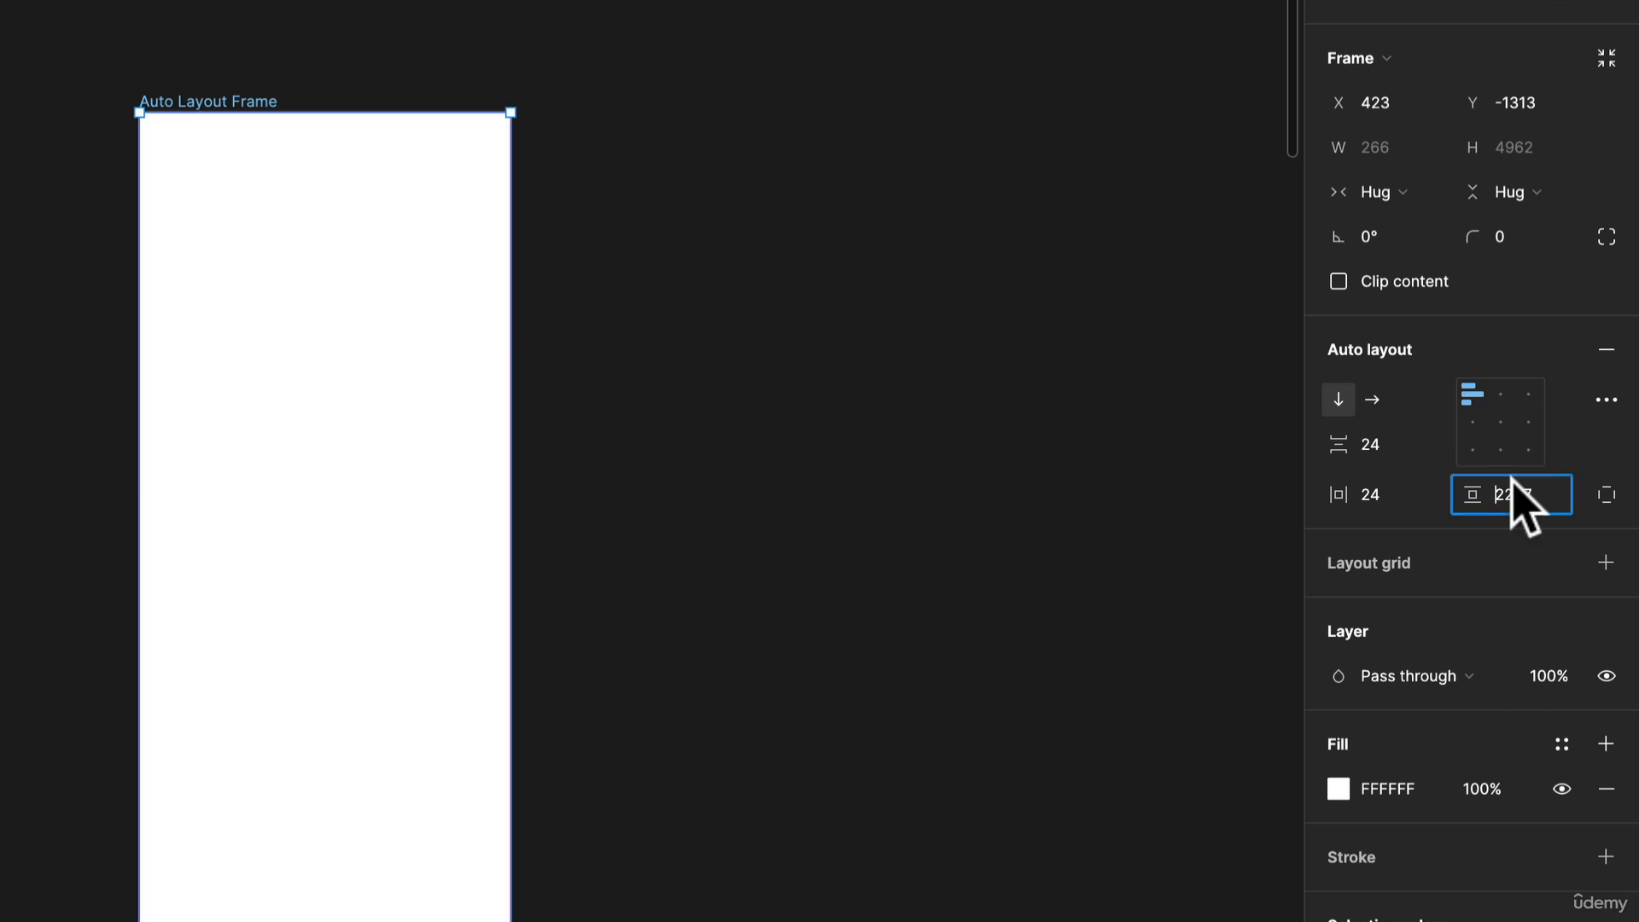
pyautogui.write('24')
pyautogui.press('Return')
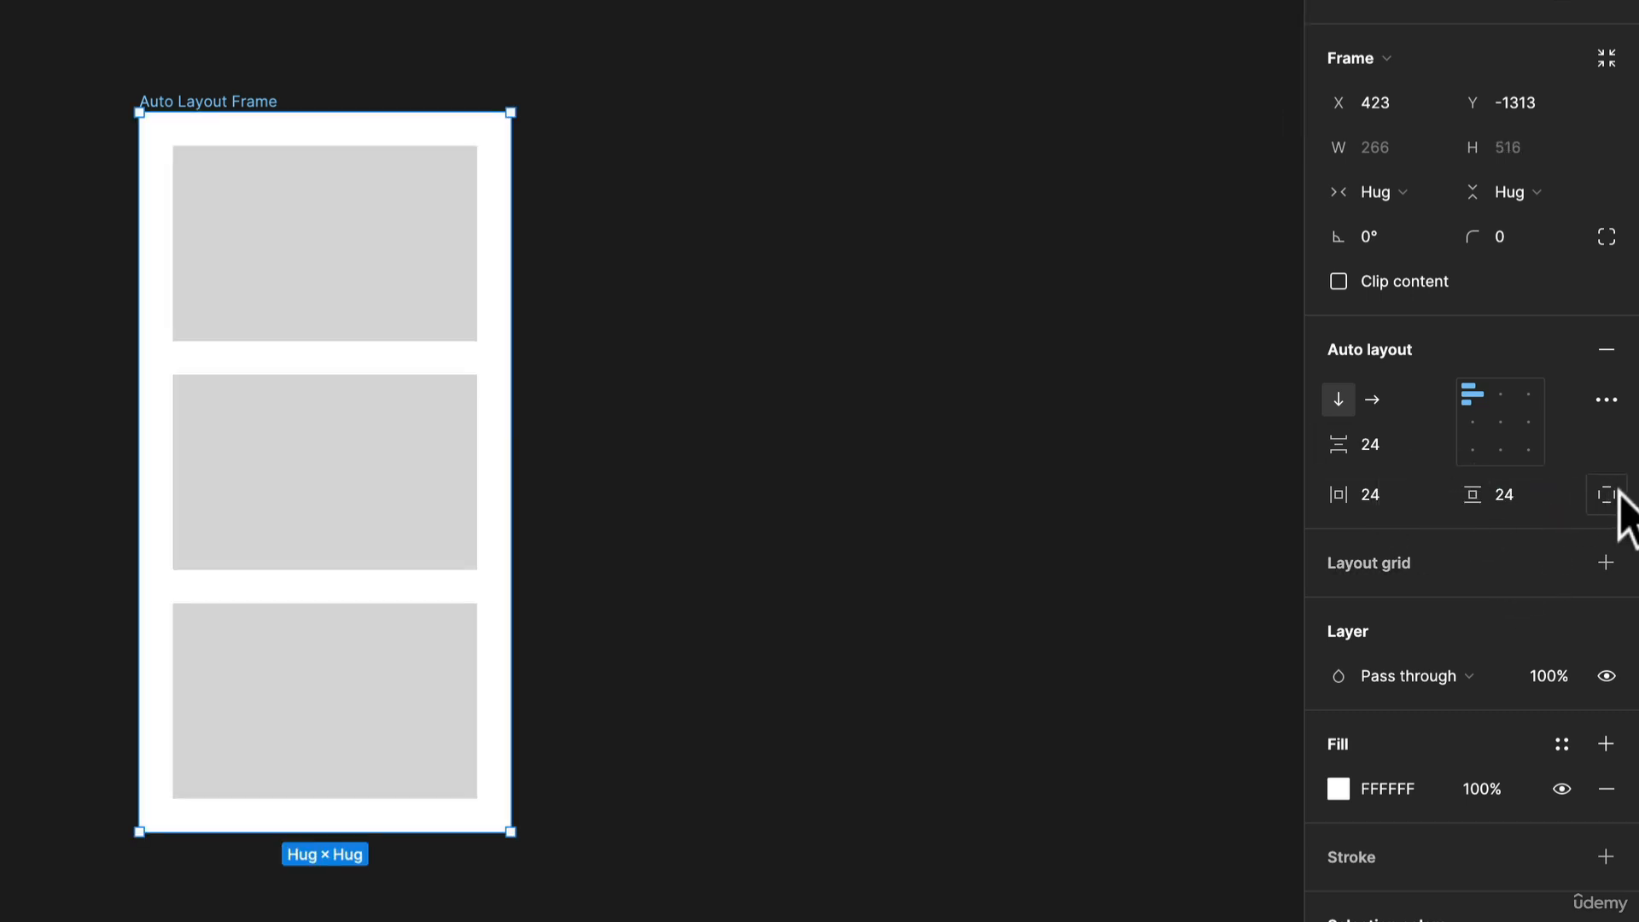
# Switch to individual padding and set the bottom padding to 12.
pyautogui.click(1611, 495)
pyautogui.click(1527, 540)
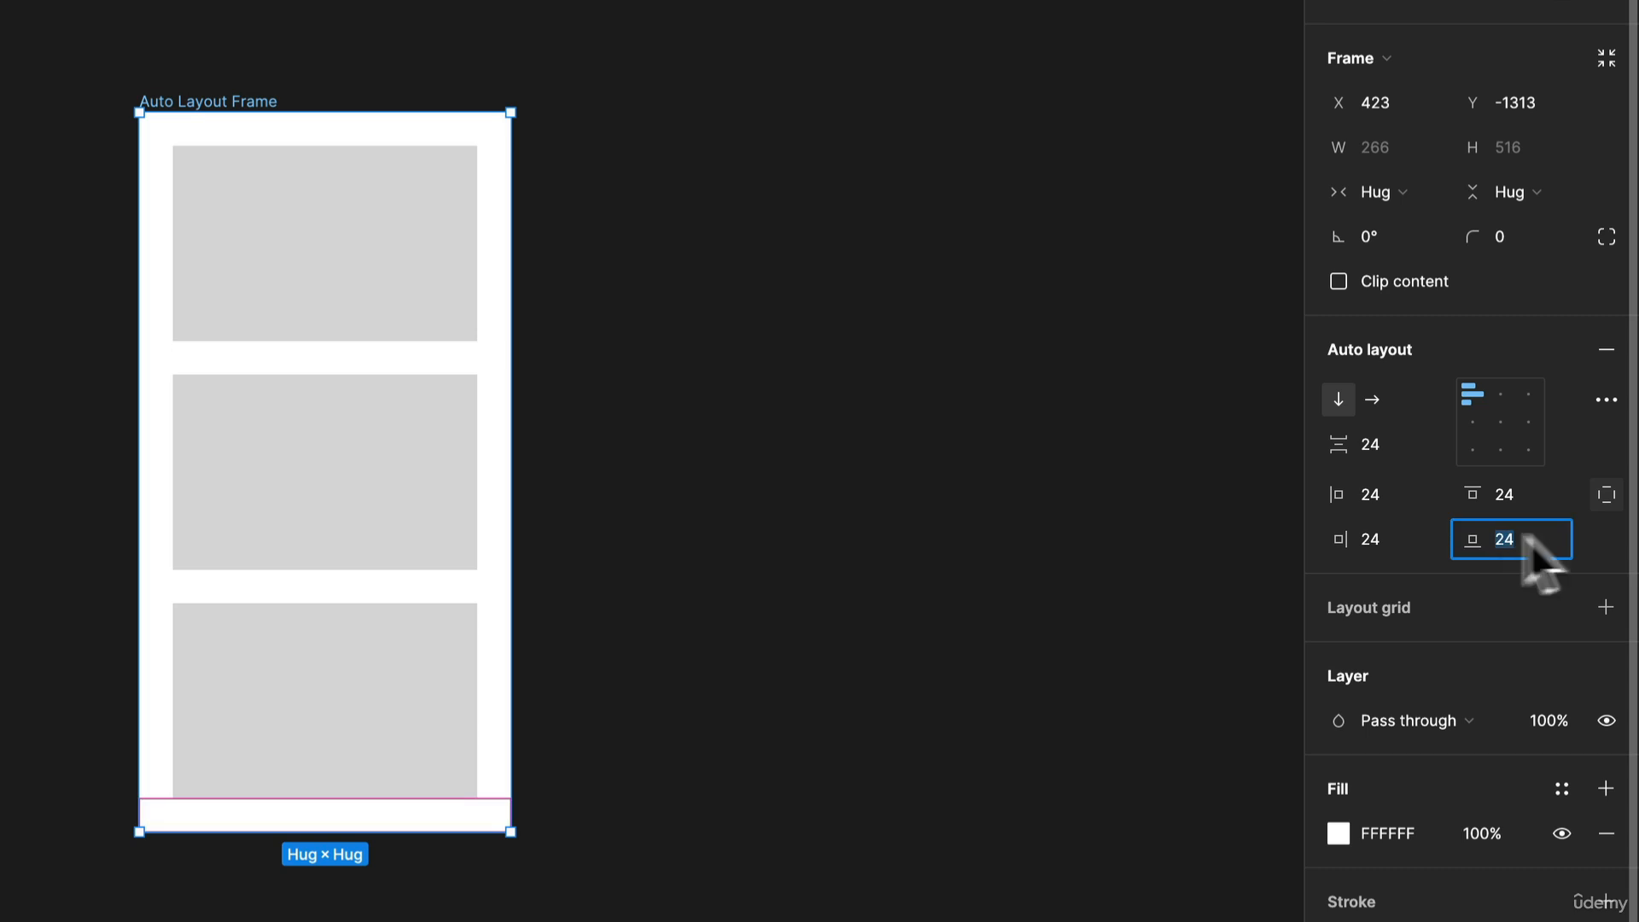
pyautogui.write('12')
pyautogui.press('Return')
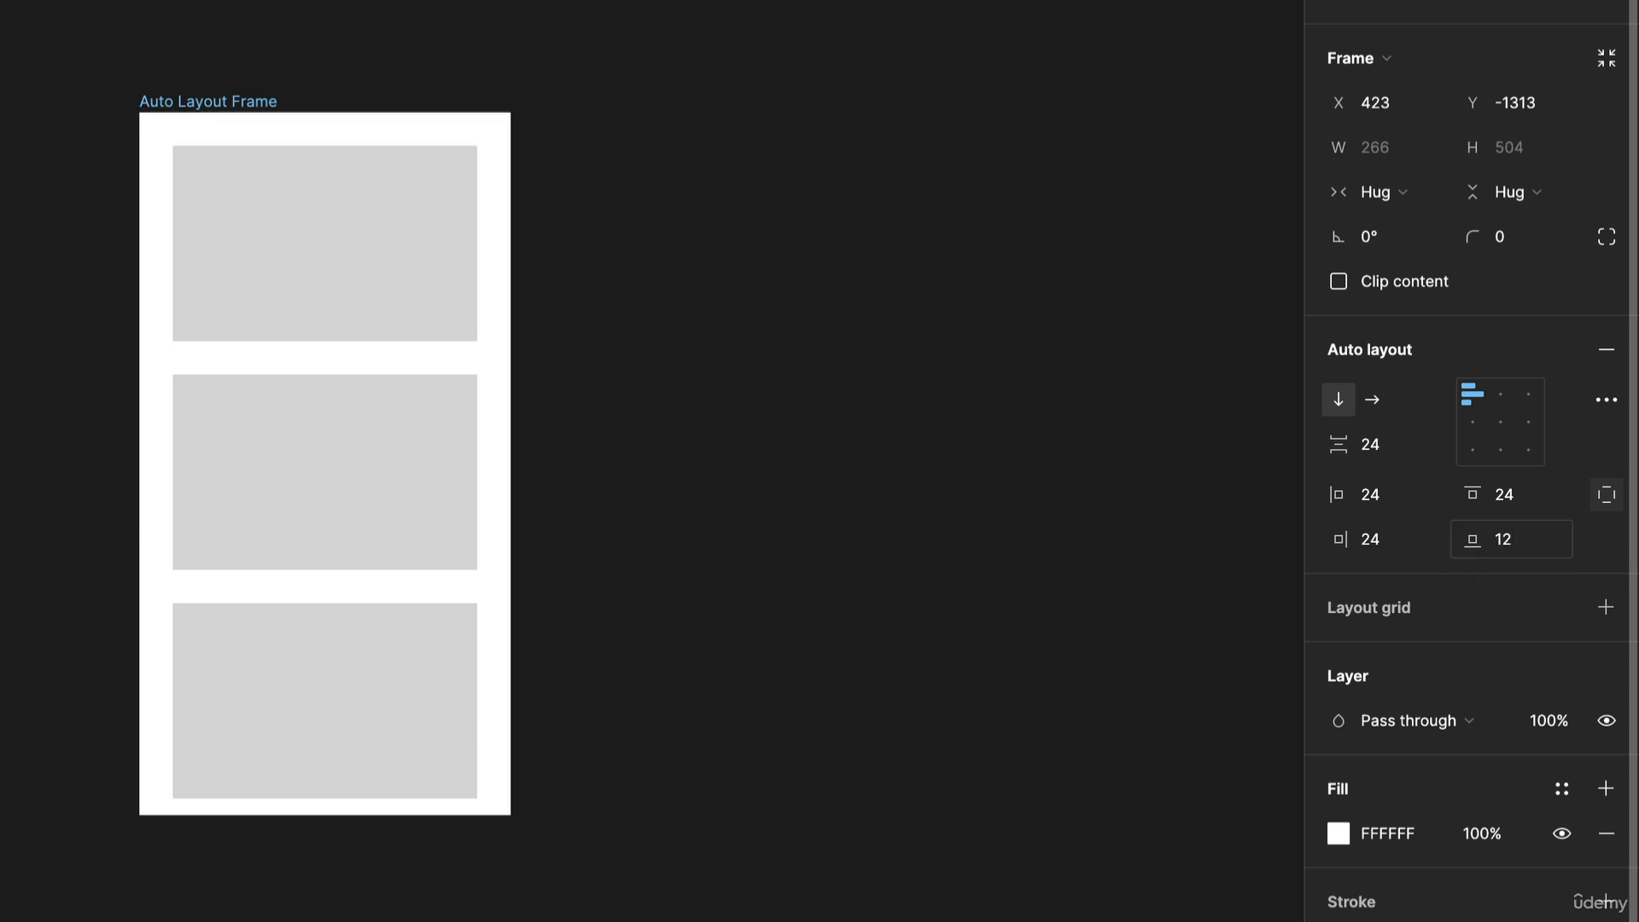
# Set the left padding to 8.
pyautogui.click(1372, 497)
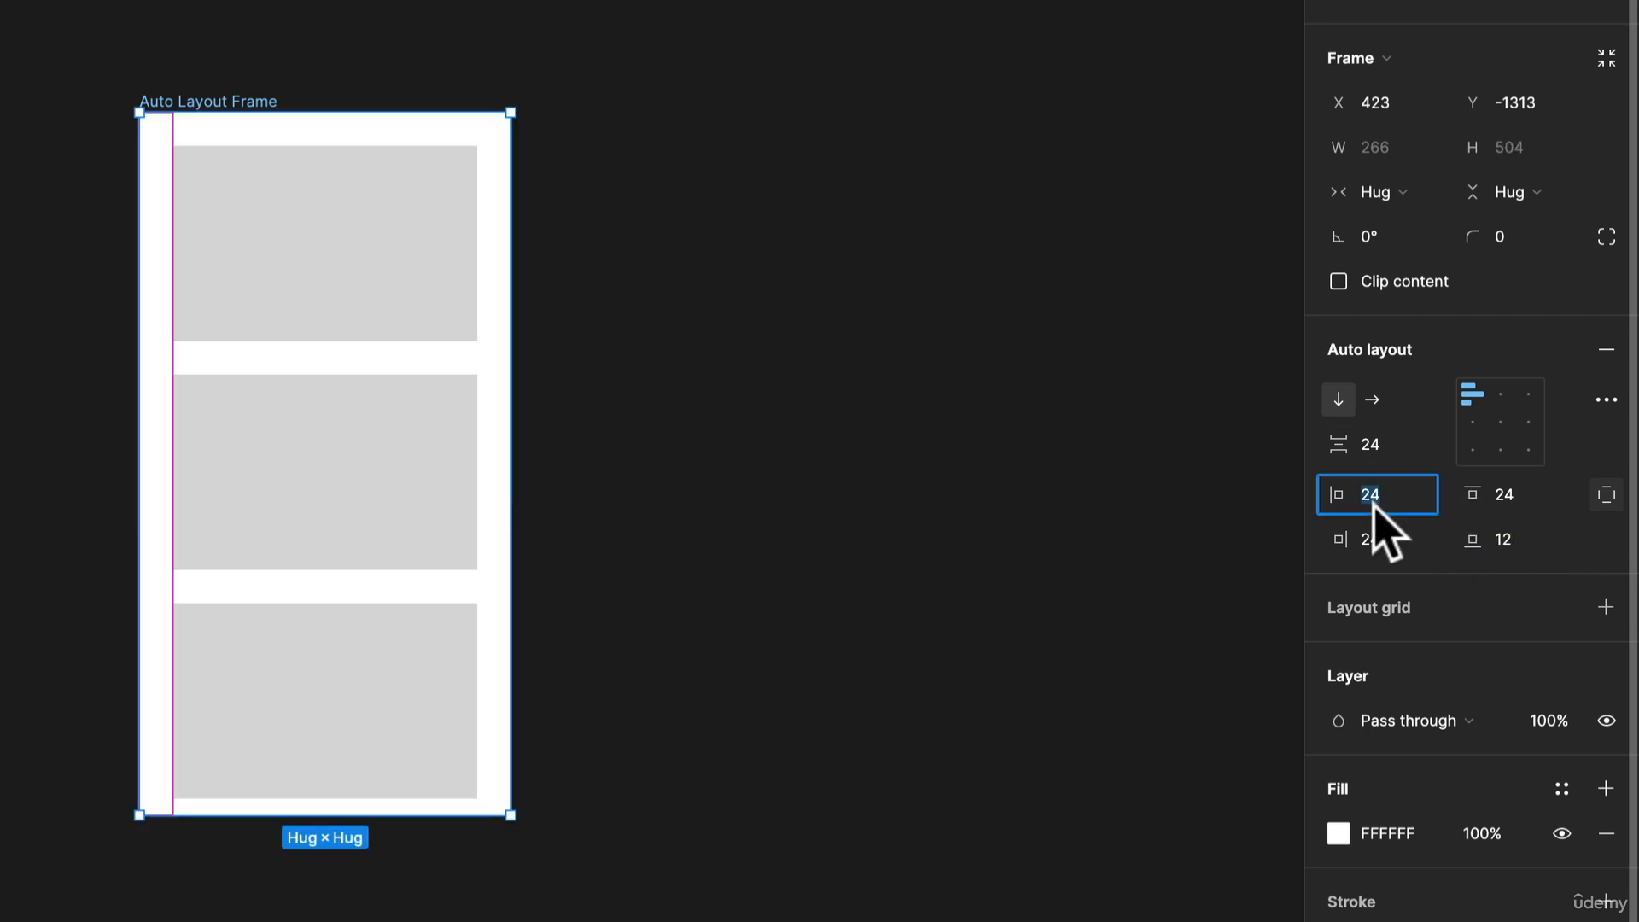
pyautogui.write('8')
pyautogui.press('Return')
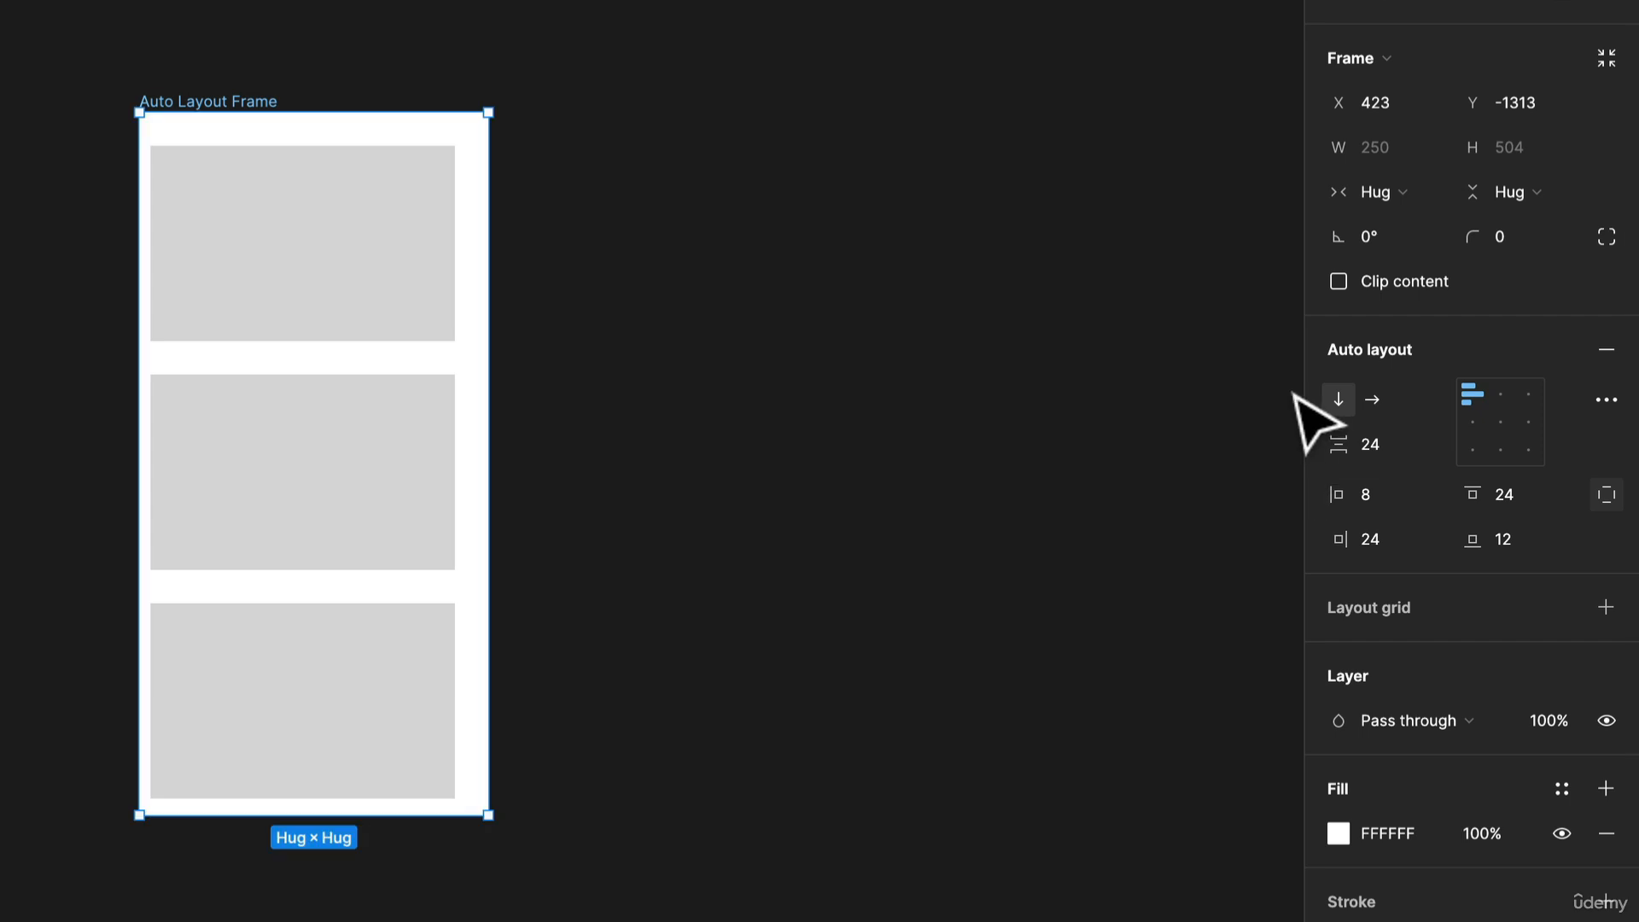
# Undo the last two padding changes and return to uniform padding.
pyautogui.hotkey('ctrl', 'z')
pyautogui.hotkey('ctrl', 'z')
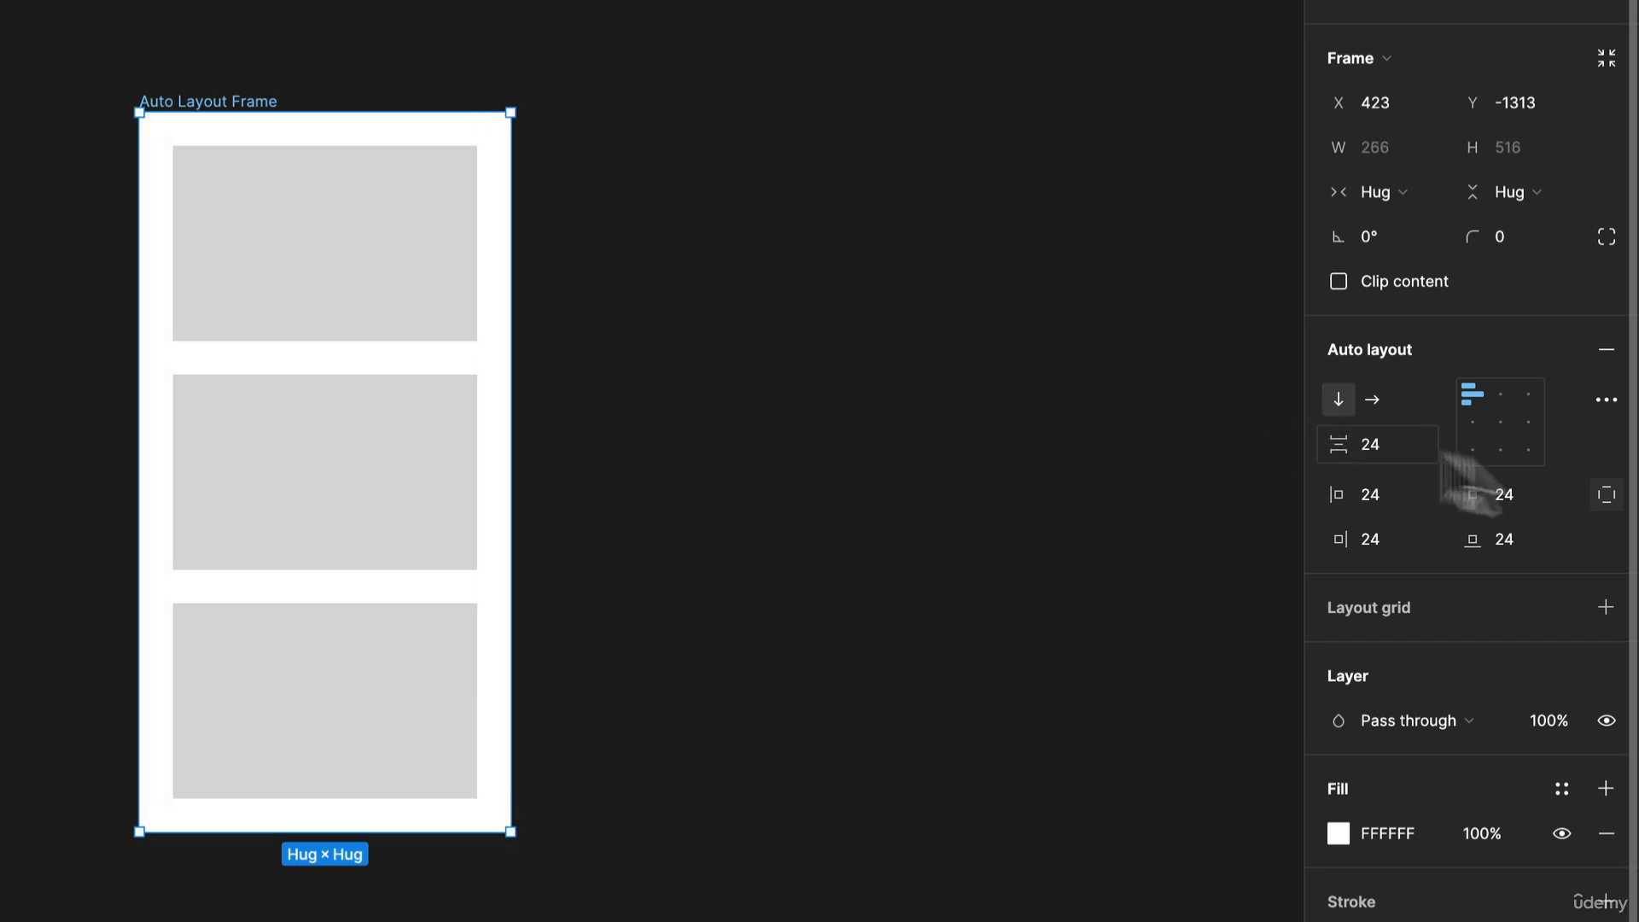
pyautogui.click(1605, 497)
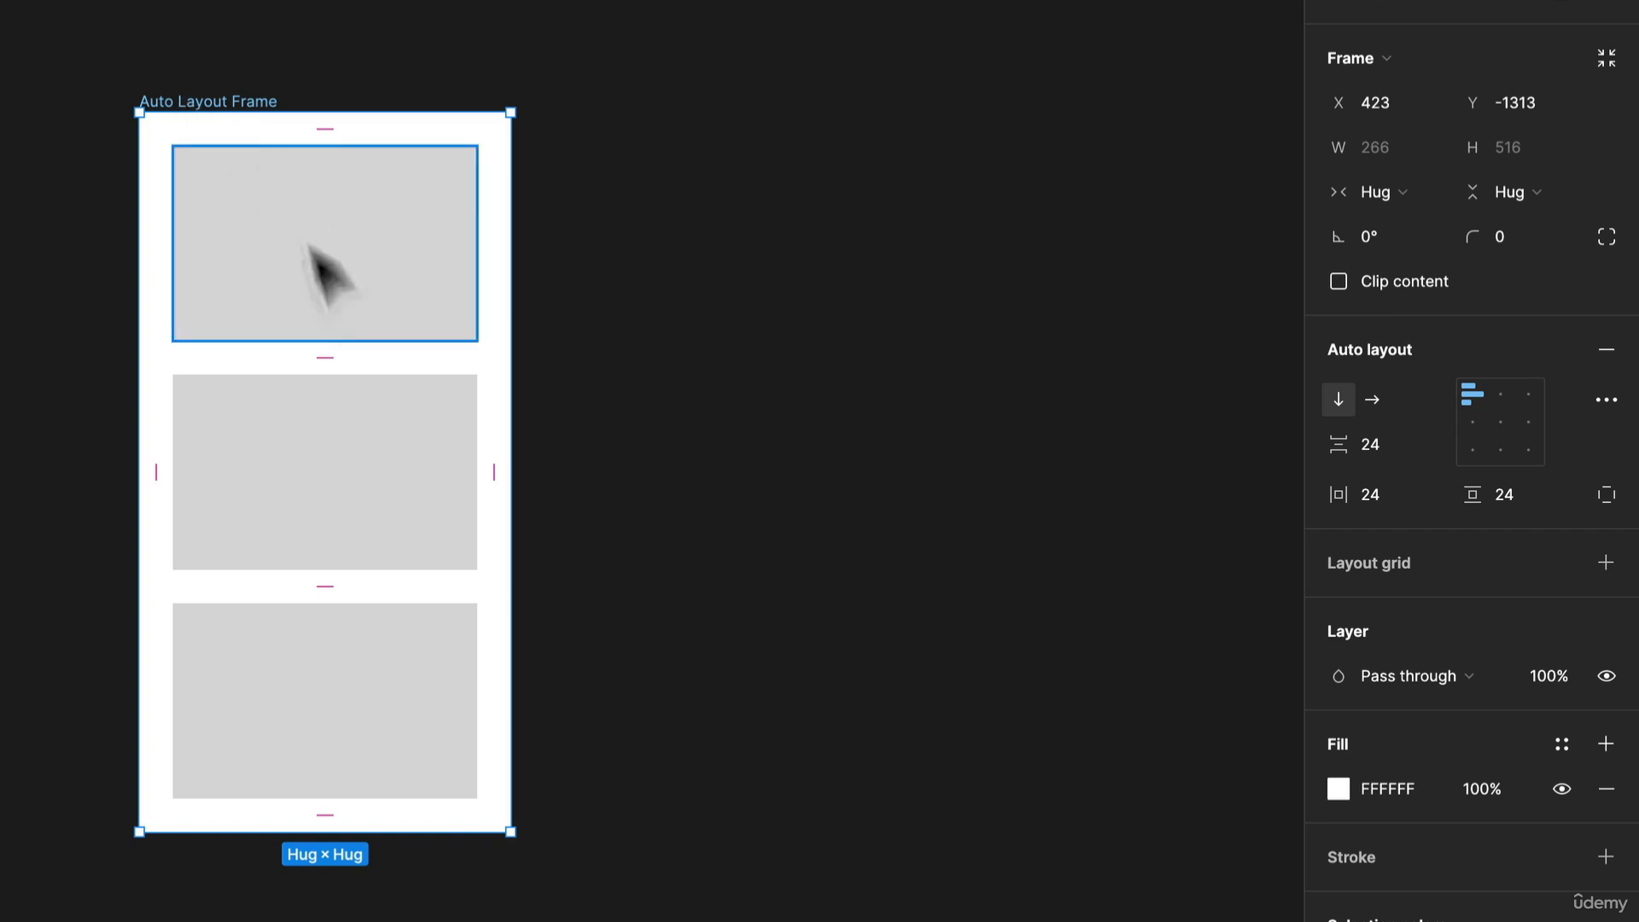
# Reduce the height of the top rectangle.
pyautogui.click(329, 281)
pyautogui.moveTo(500, 303); pyautogui.dragTo(515, 221)
# Increase the height of the bottom rectangle.
pyautogui.click(477, 519)
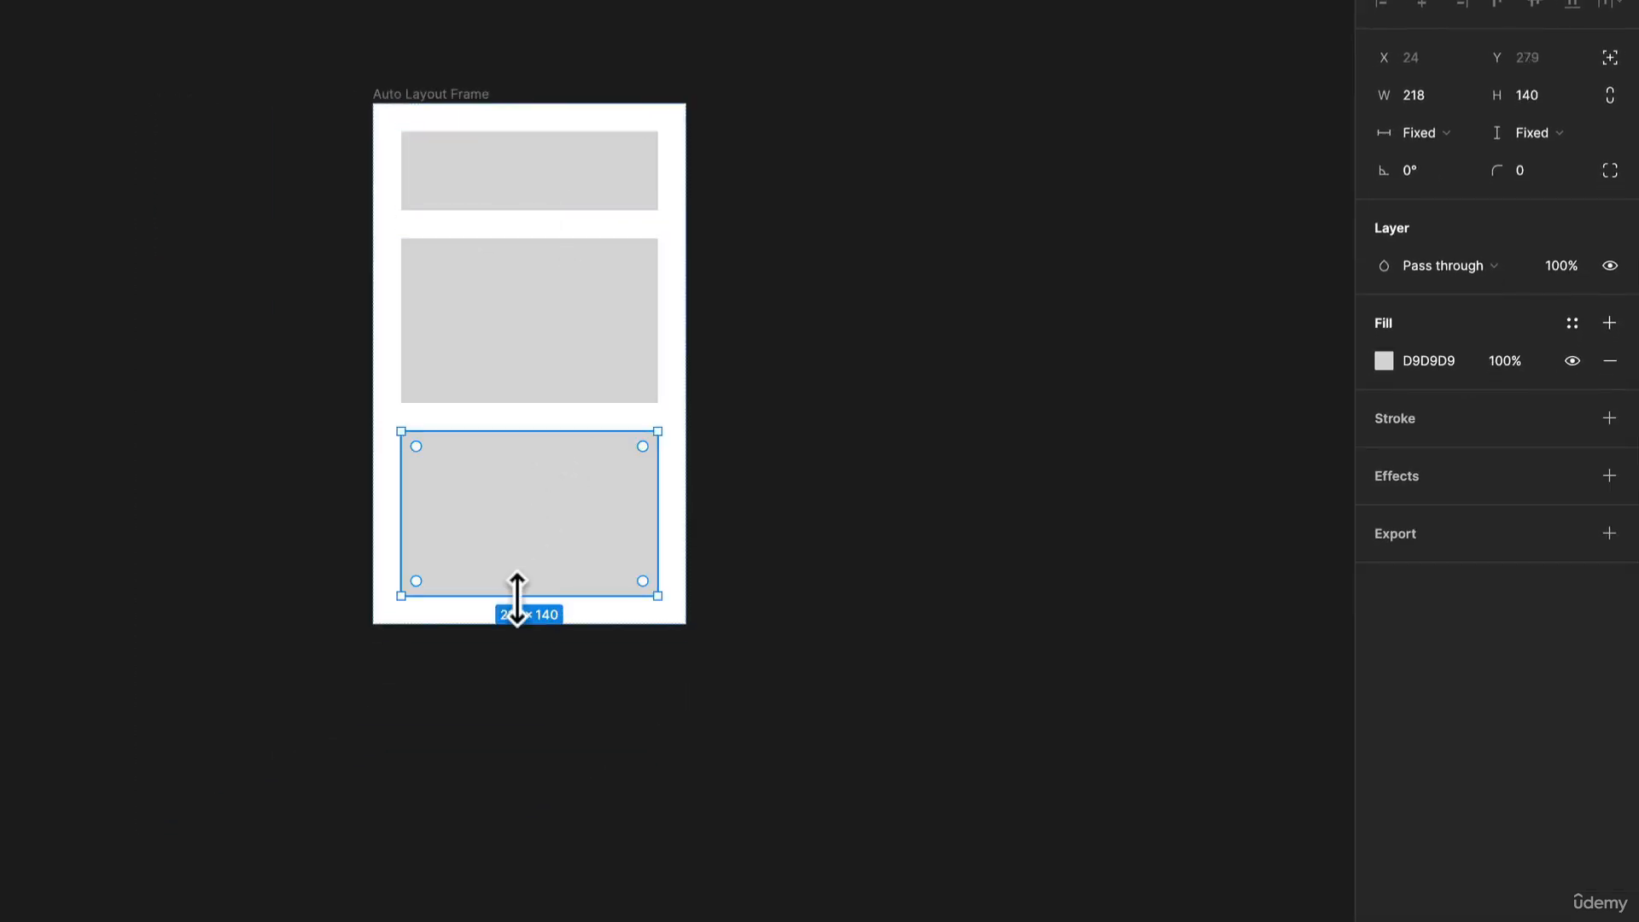
pyautogui.moveTo(516, 595); pyautogui.dragTo(505, 809)
pyautogui.click(860, 499)
# Switch the frame's auto layout to horizontal and align its items to the bottom right.
pyautogui.click(483, 93)
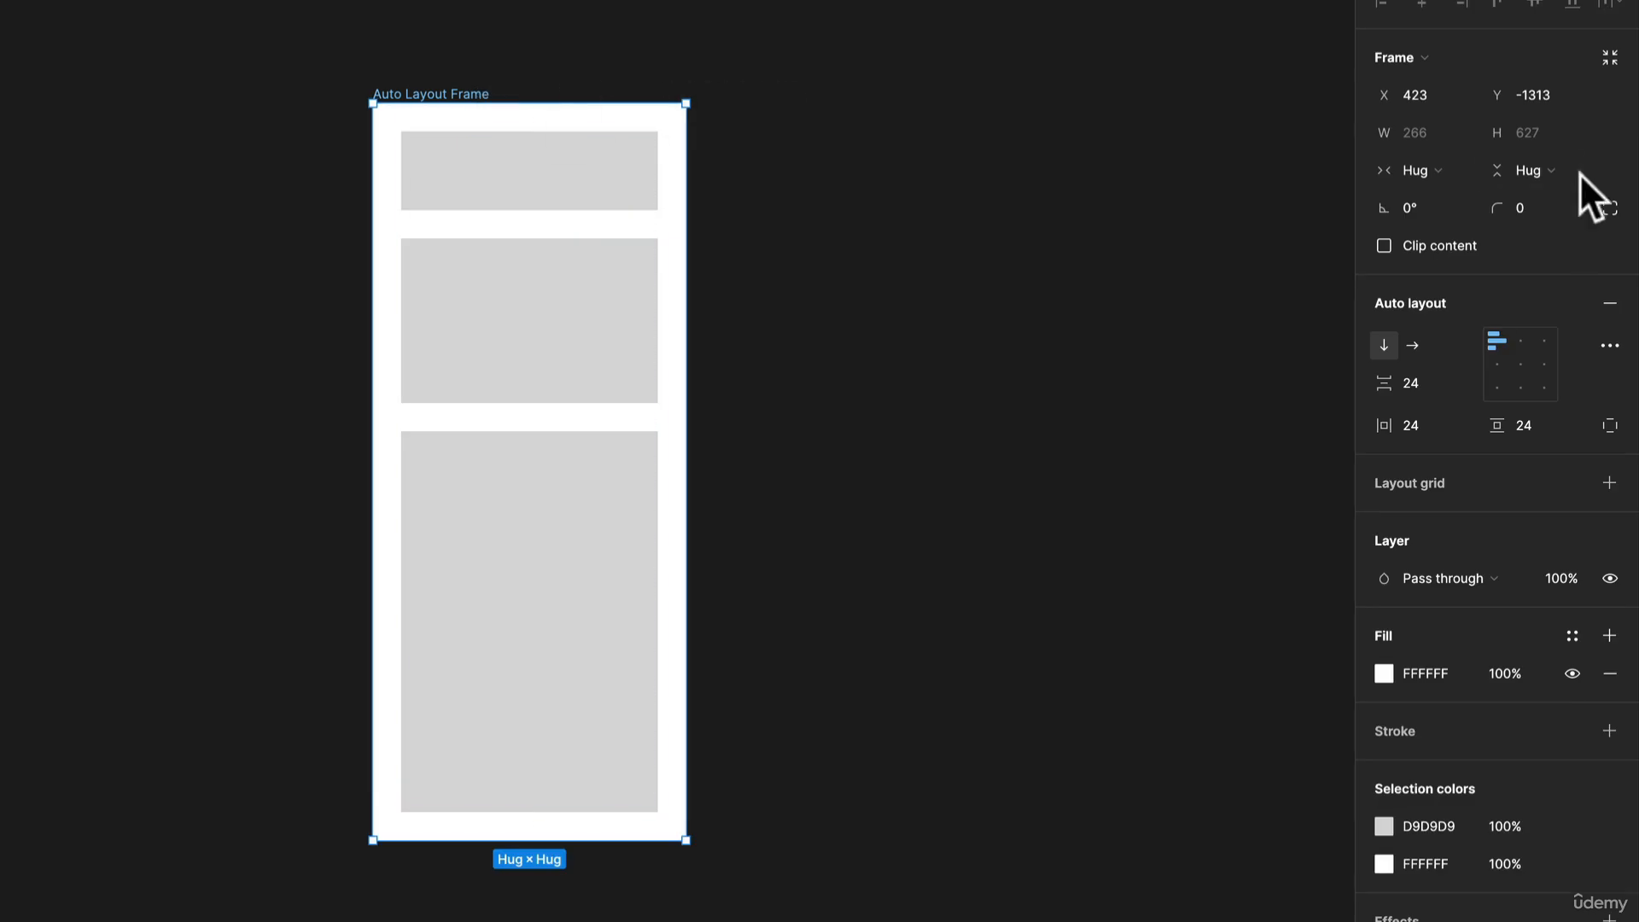
pyautogui.click(1411, 345)
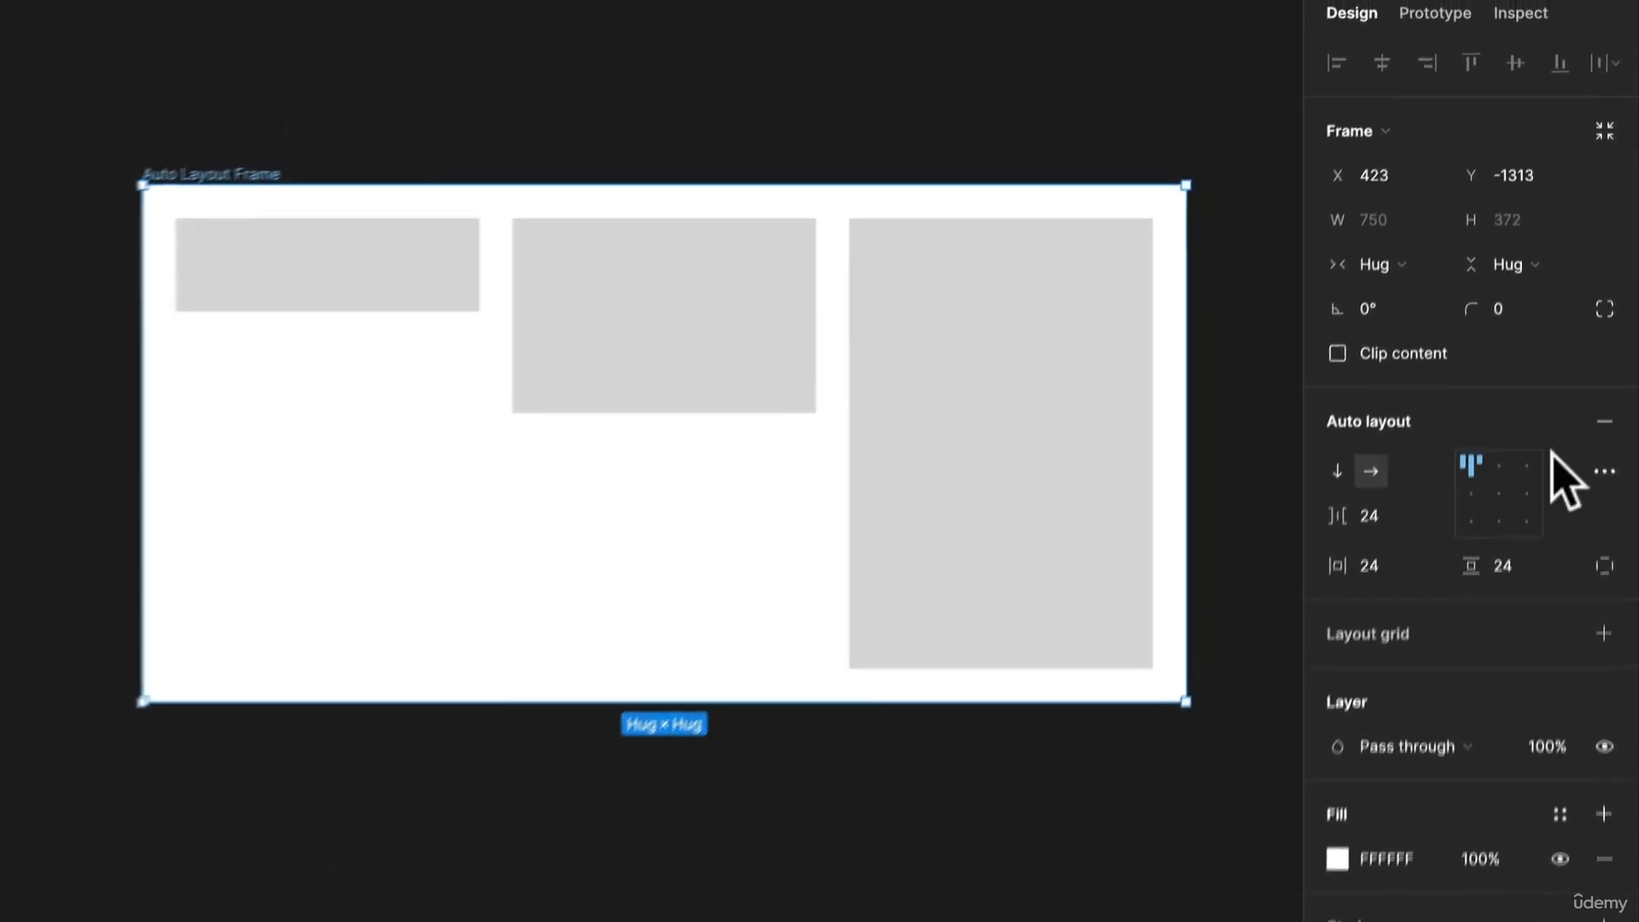
pyautogui.click(1466, 517)
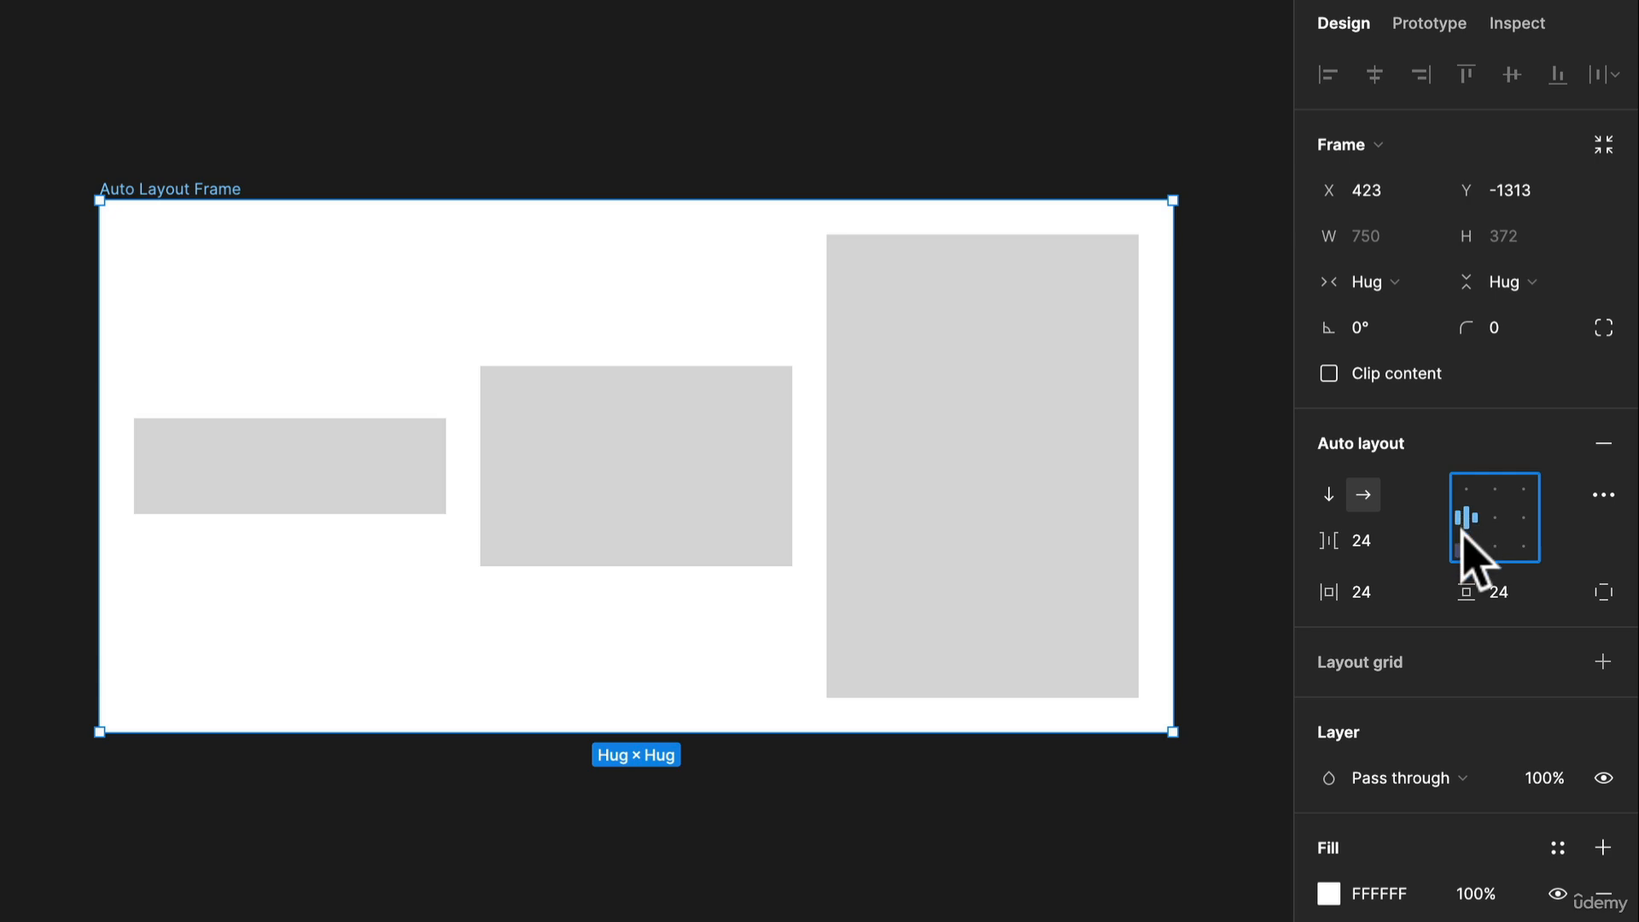
pyautogui.click(1466, 545)
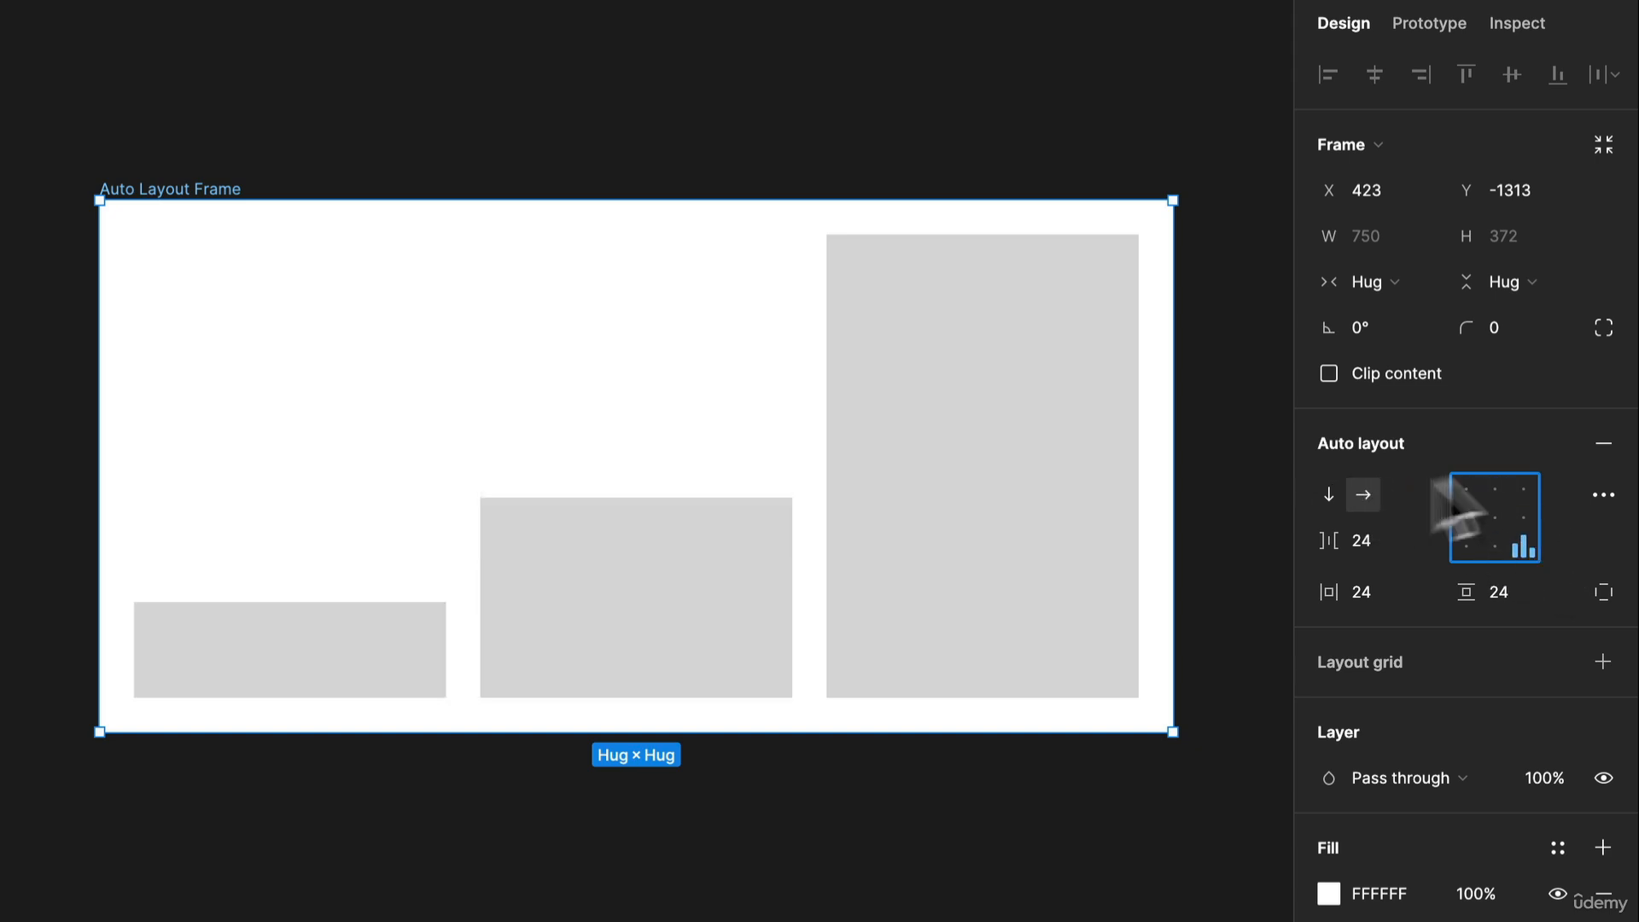
# Center-align the frame's items and switch its auto layout direction to vertical.
pyautogui.click(1502, 517)
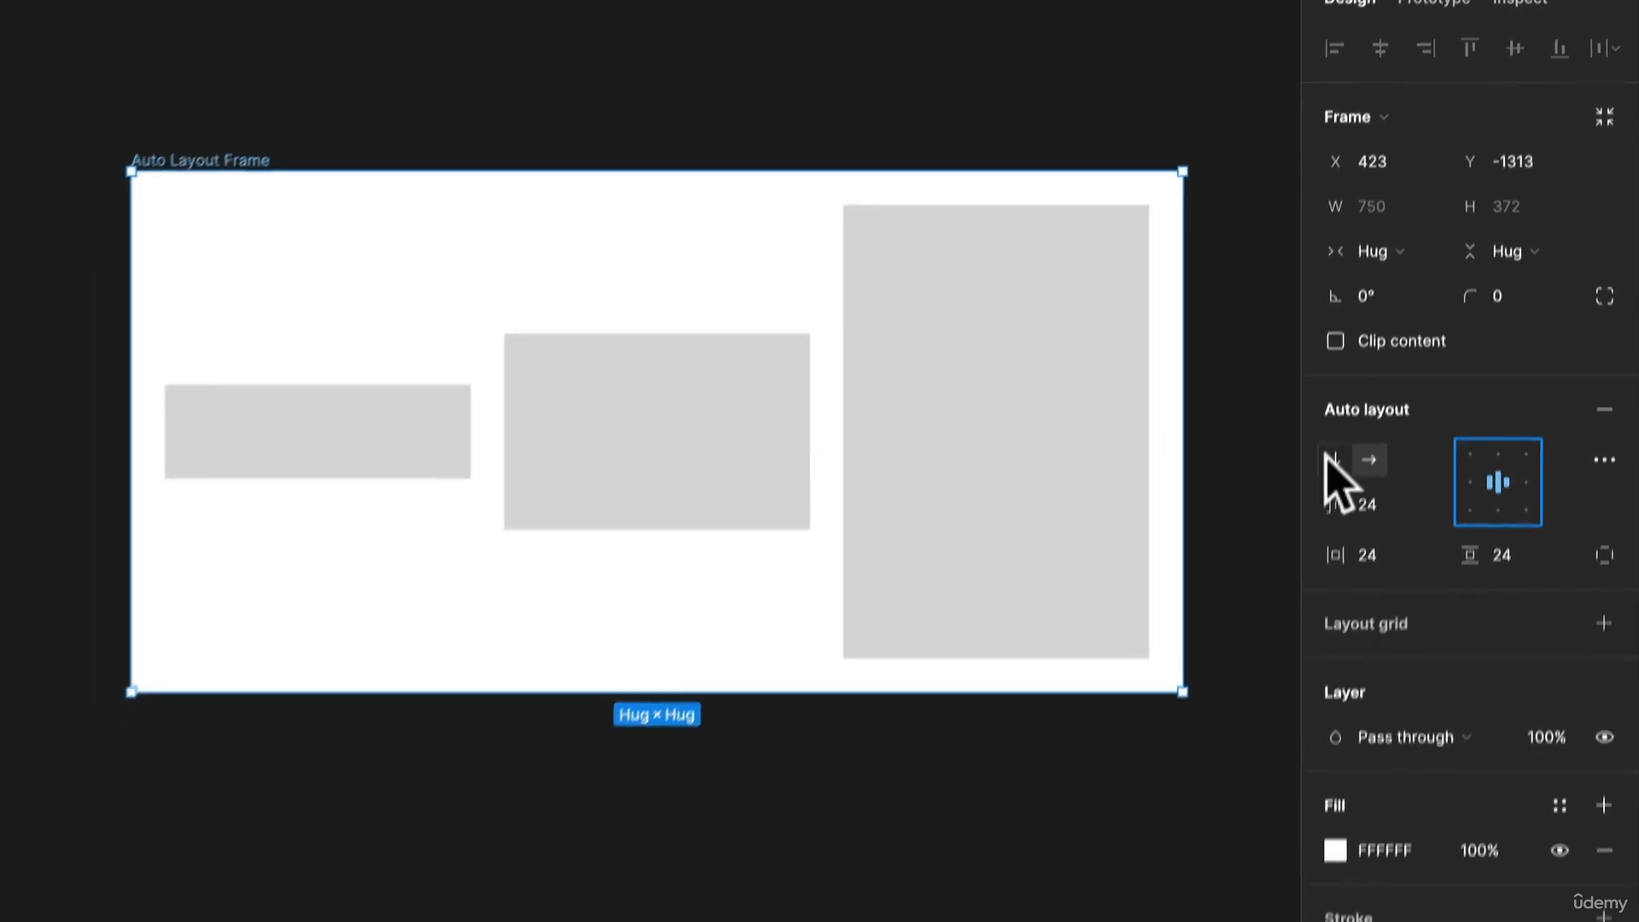
pyautogui.click(1328, 494)
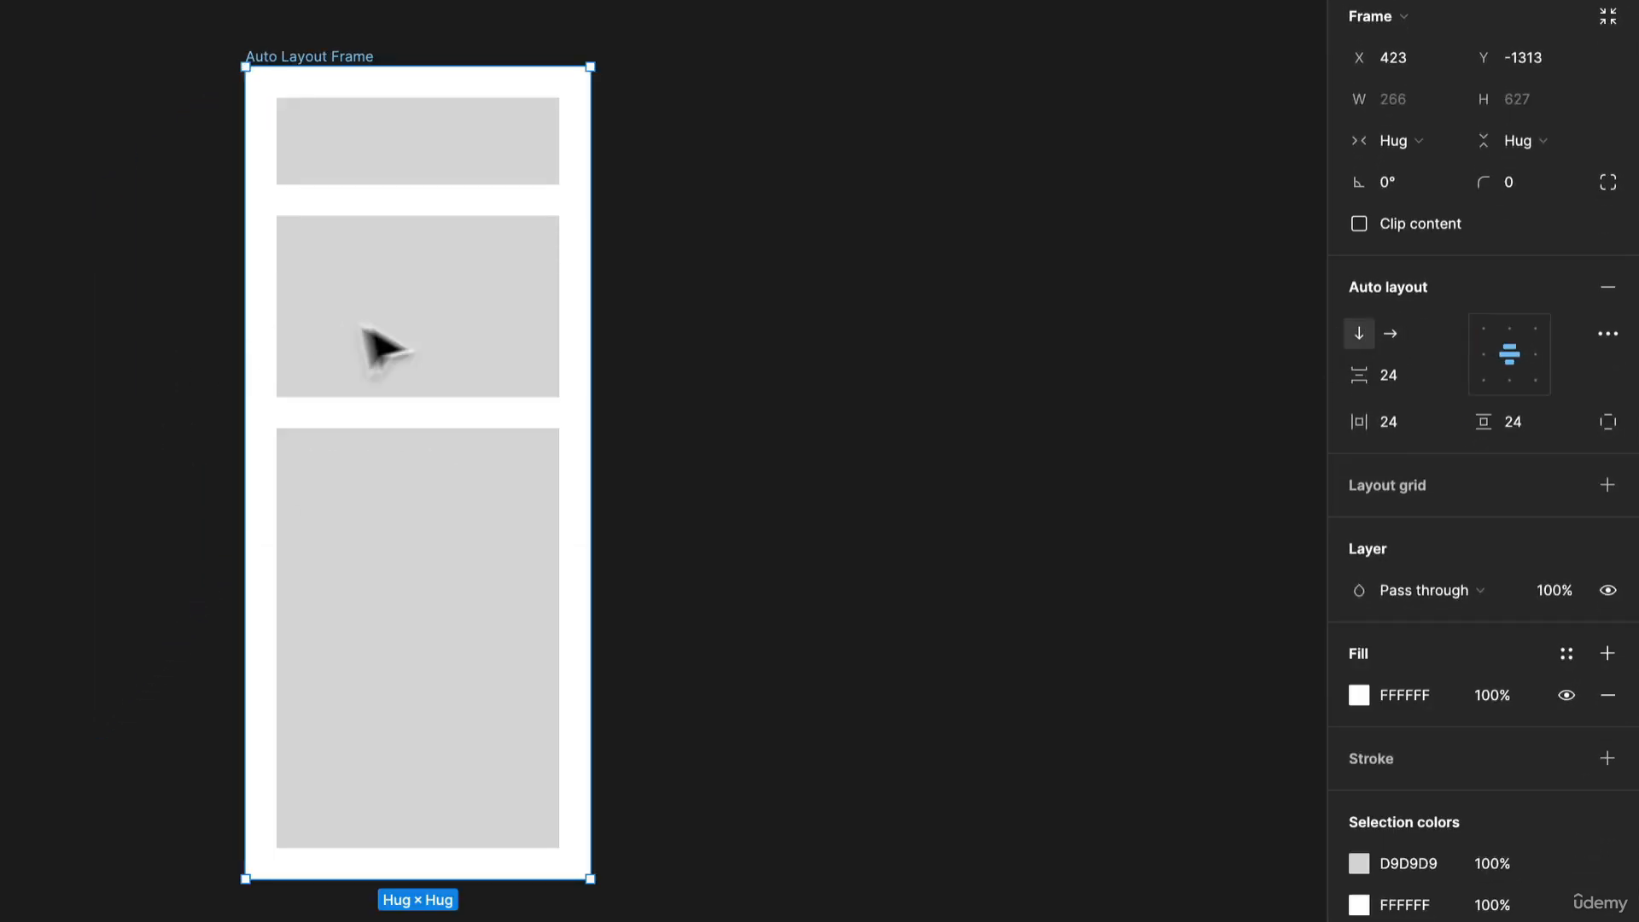
# Widen the middle rectangle to about 429 px.
pyautogui.click(380, 346)
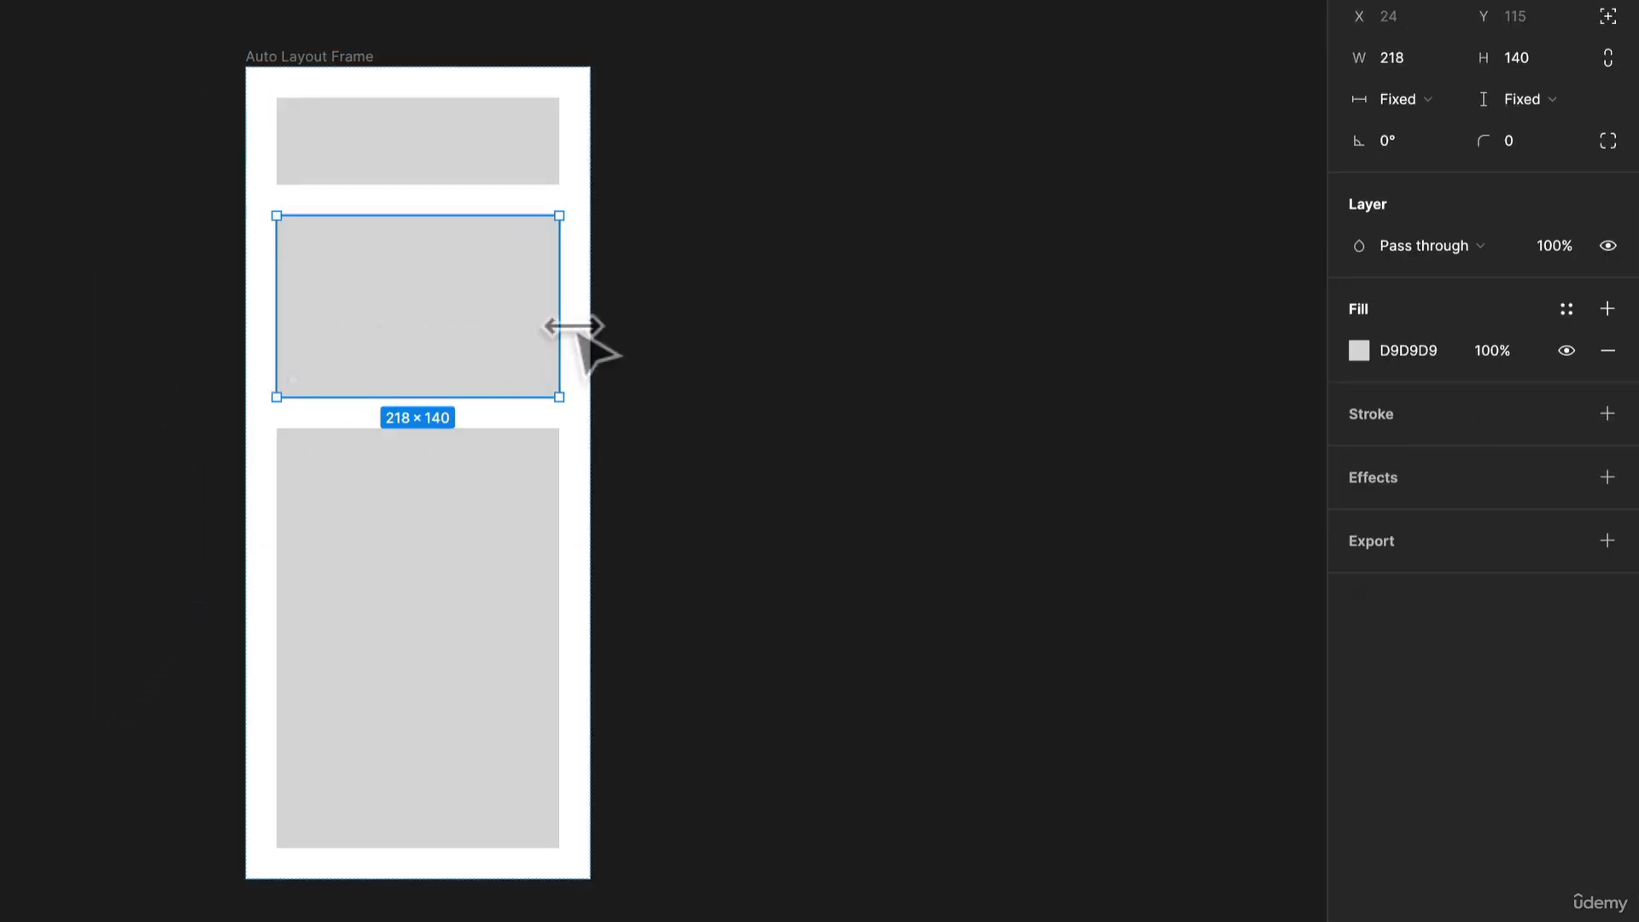
pyautogui.moveTo(560, 330); pyautogui.dragTo(832, 332)
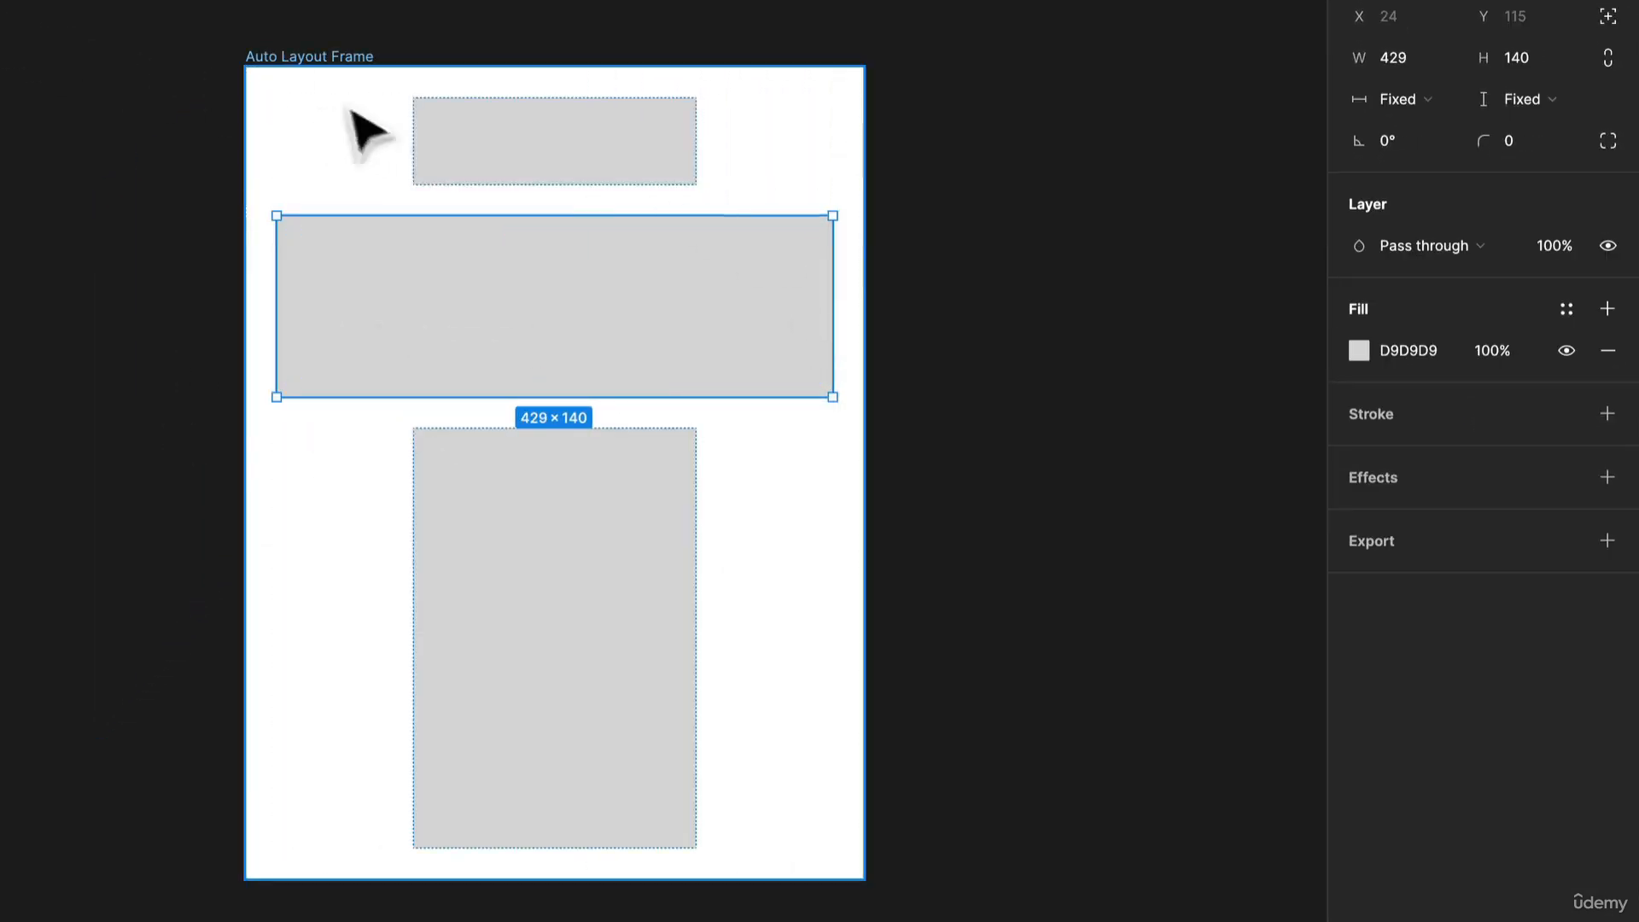
# Try aligning the frame's items to the left, then restore center alignment.
pyautogui.click(400, 75)
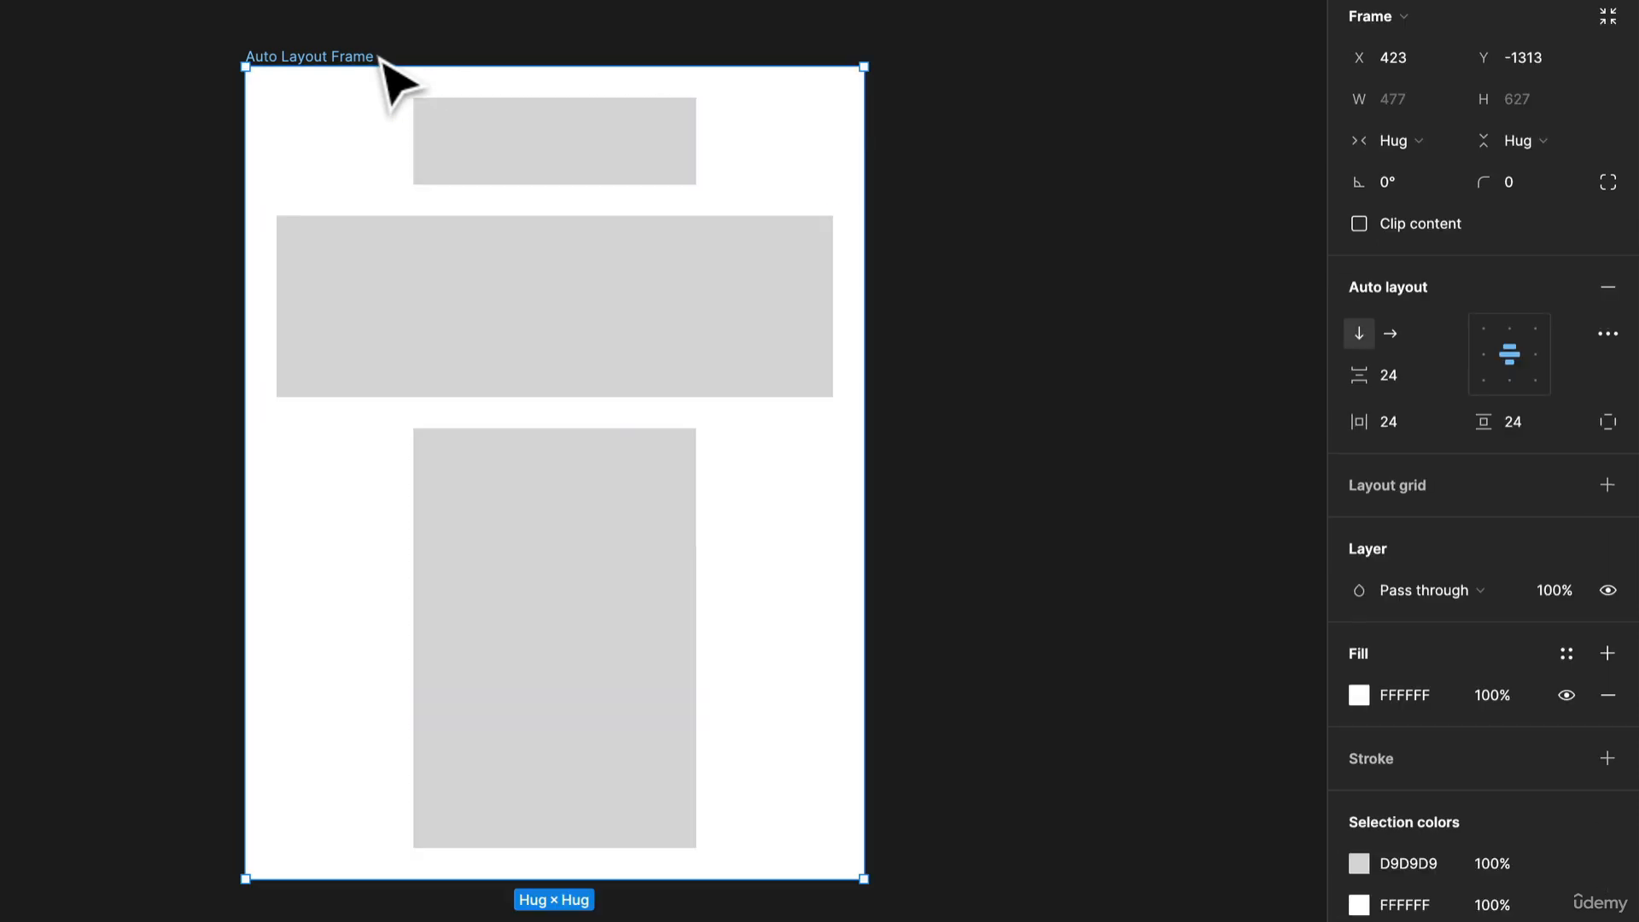
pyautogui.click(1481, 350)
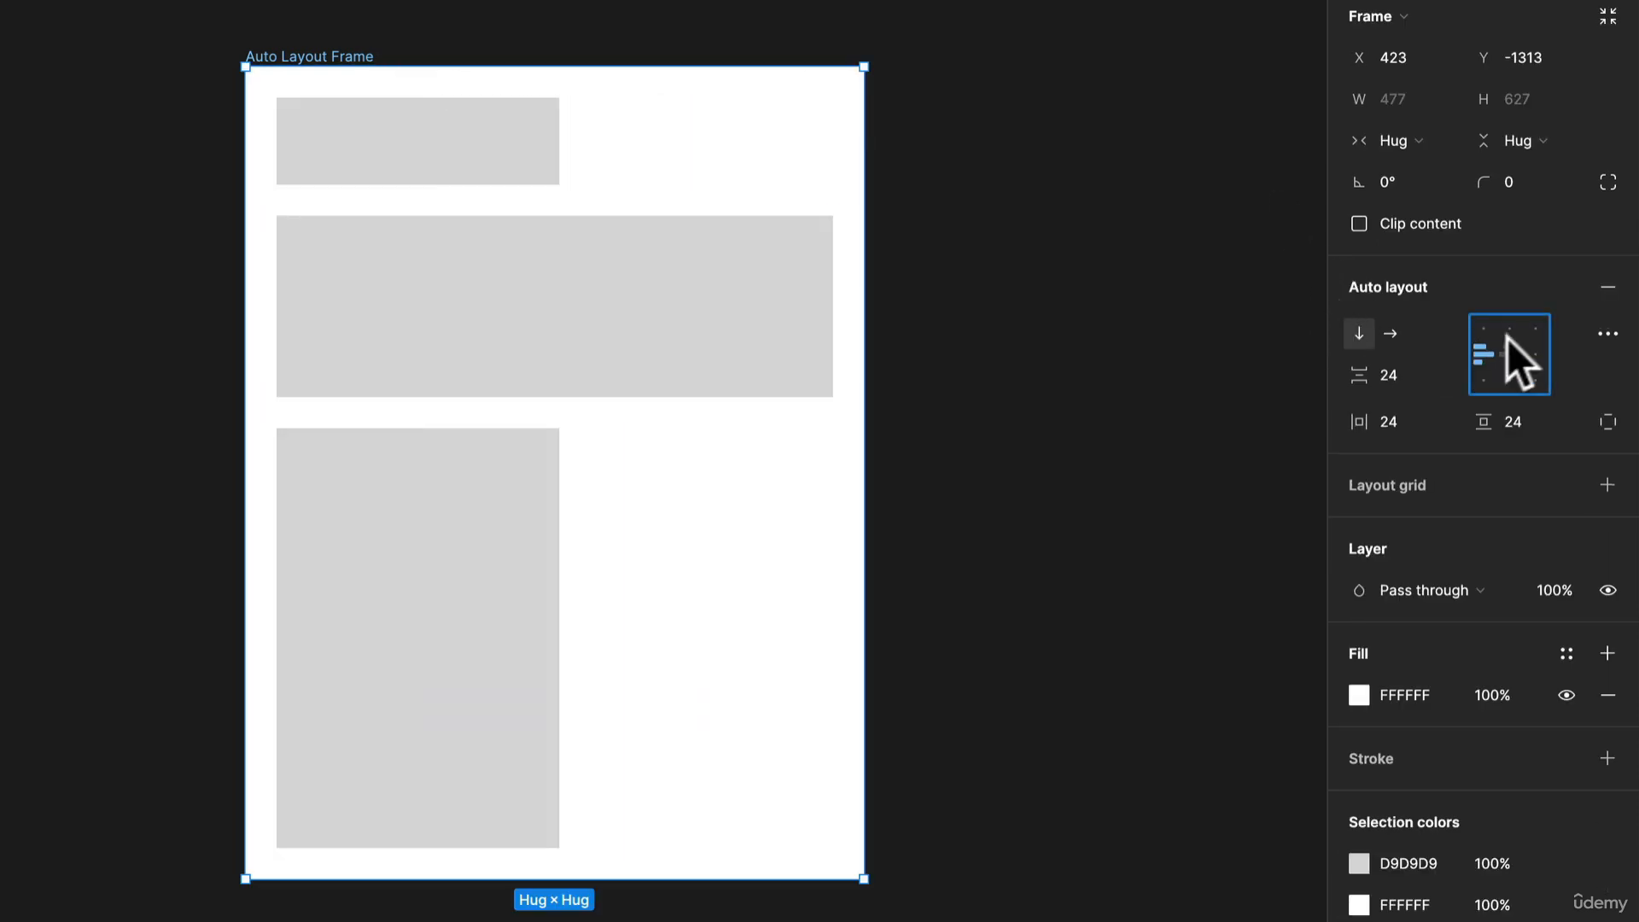
pyautogui.click(1508, 353)
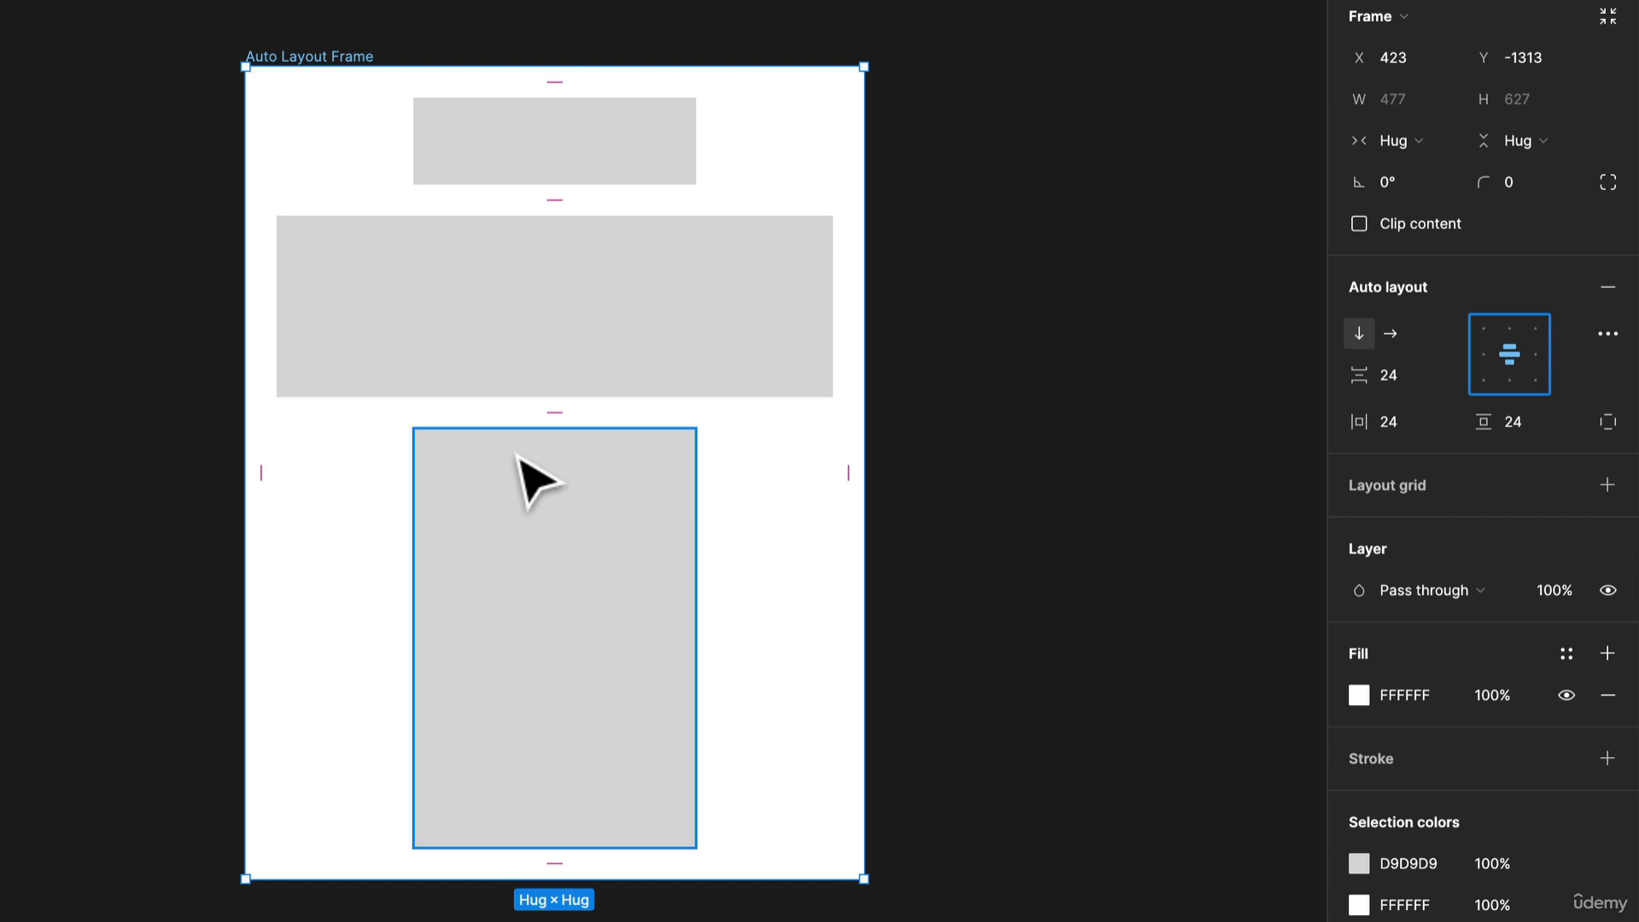
# Set the frame's spacing mode to Space between in the advanced layout settings.
pyautogui.click(1606, 334)
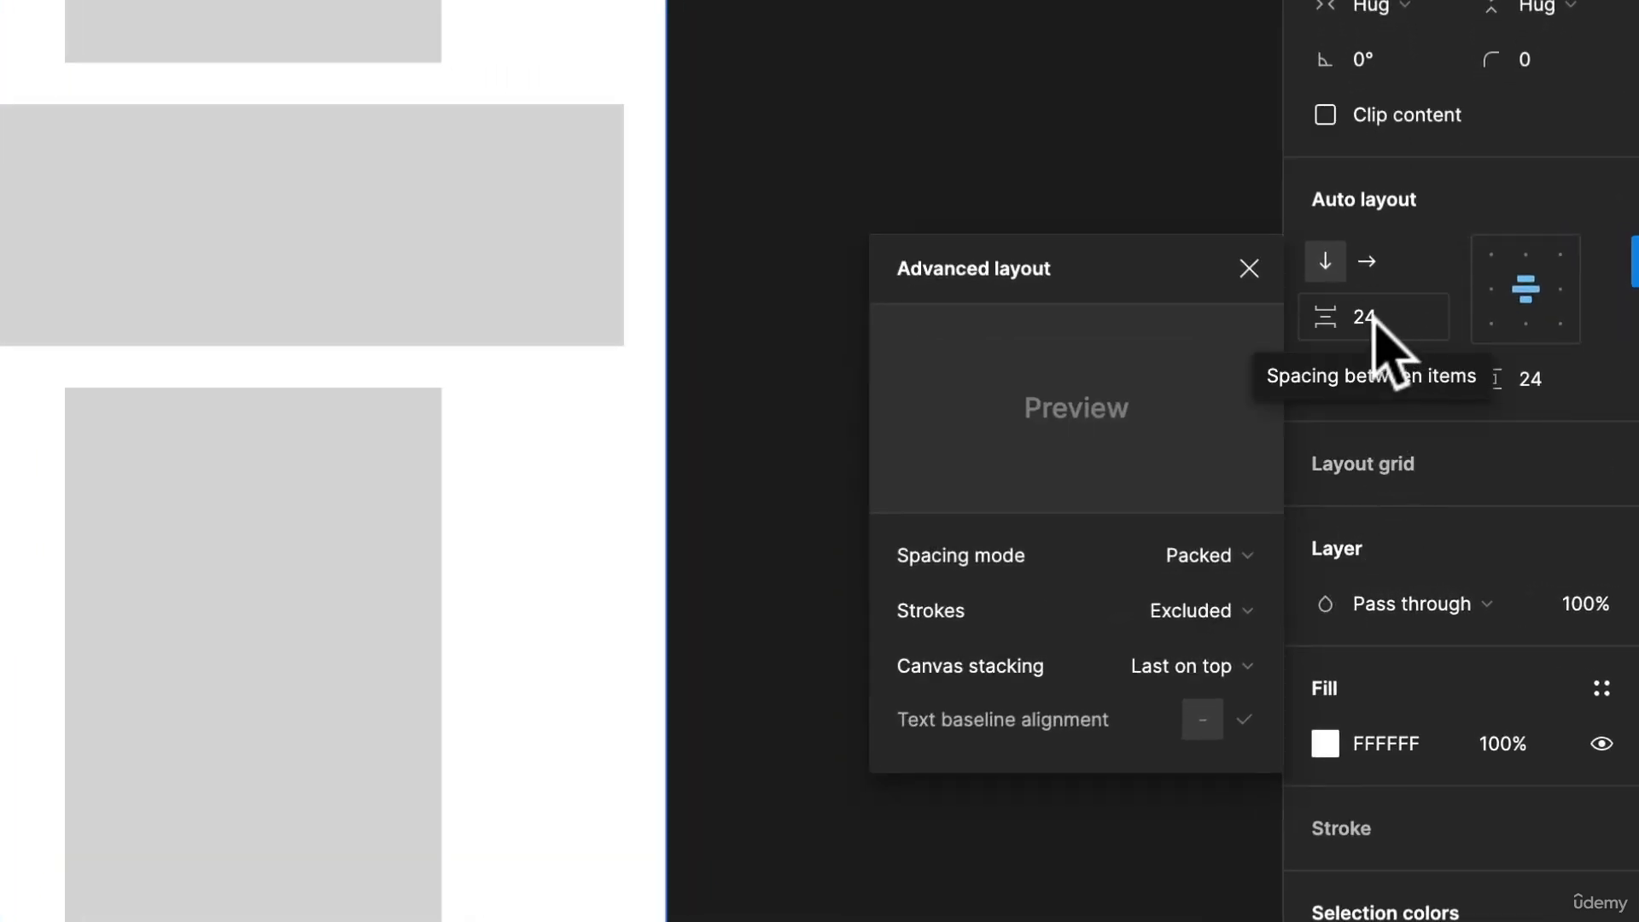
pyautogui.click(1229, 566)
pyautogui.click(1235, 591)
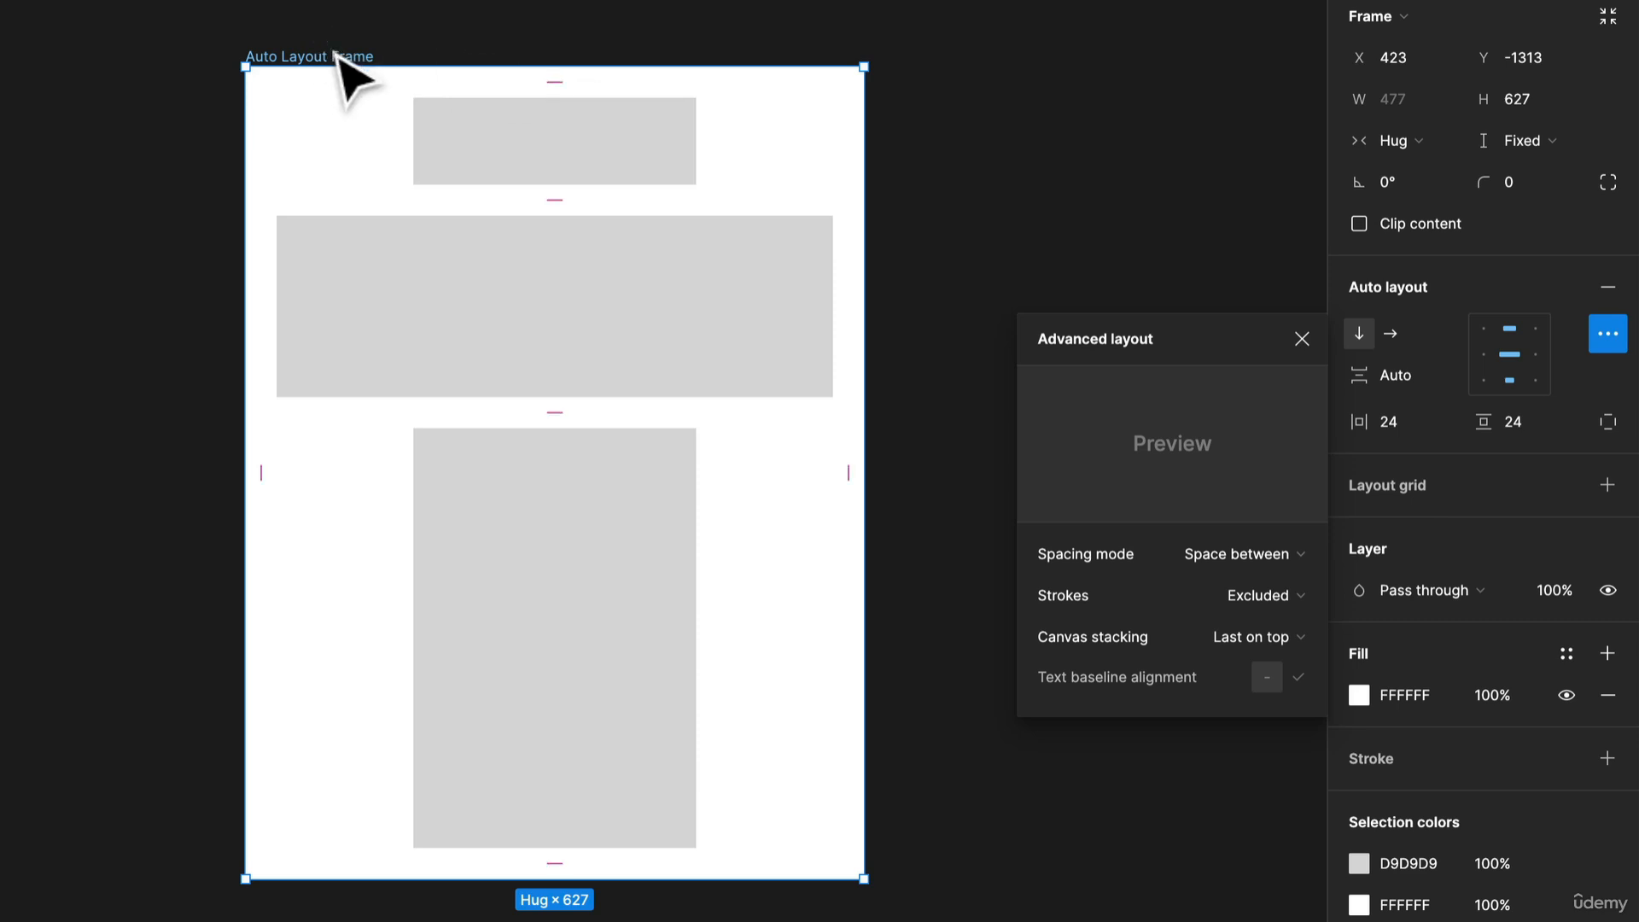
# Reduce the bottom rectangle's height.
pyautogui.click(567, 695)
pyautogui.moveTo(574, 849); pyautogui.dragTo(640, 574)
pyautogui.click(282, 54)
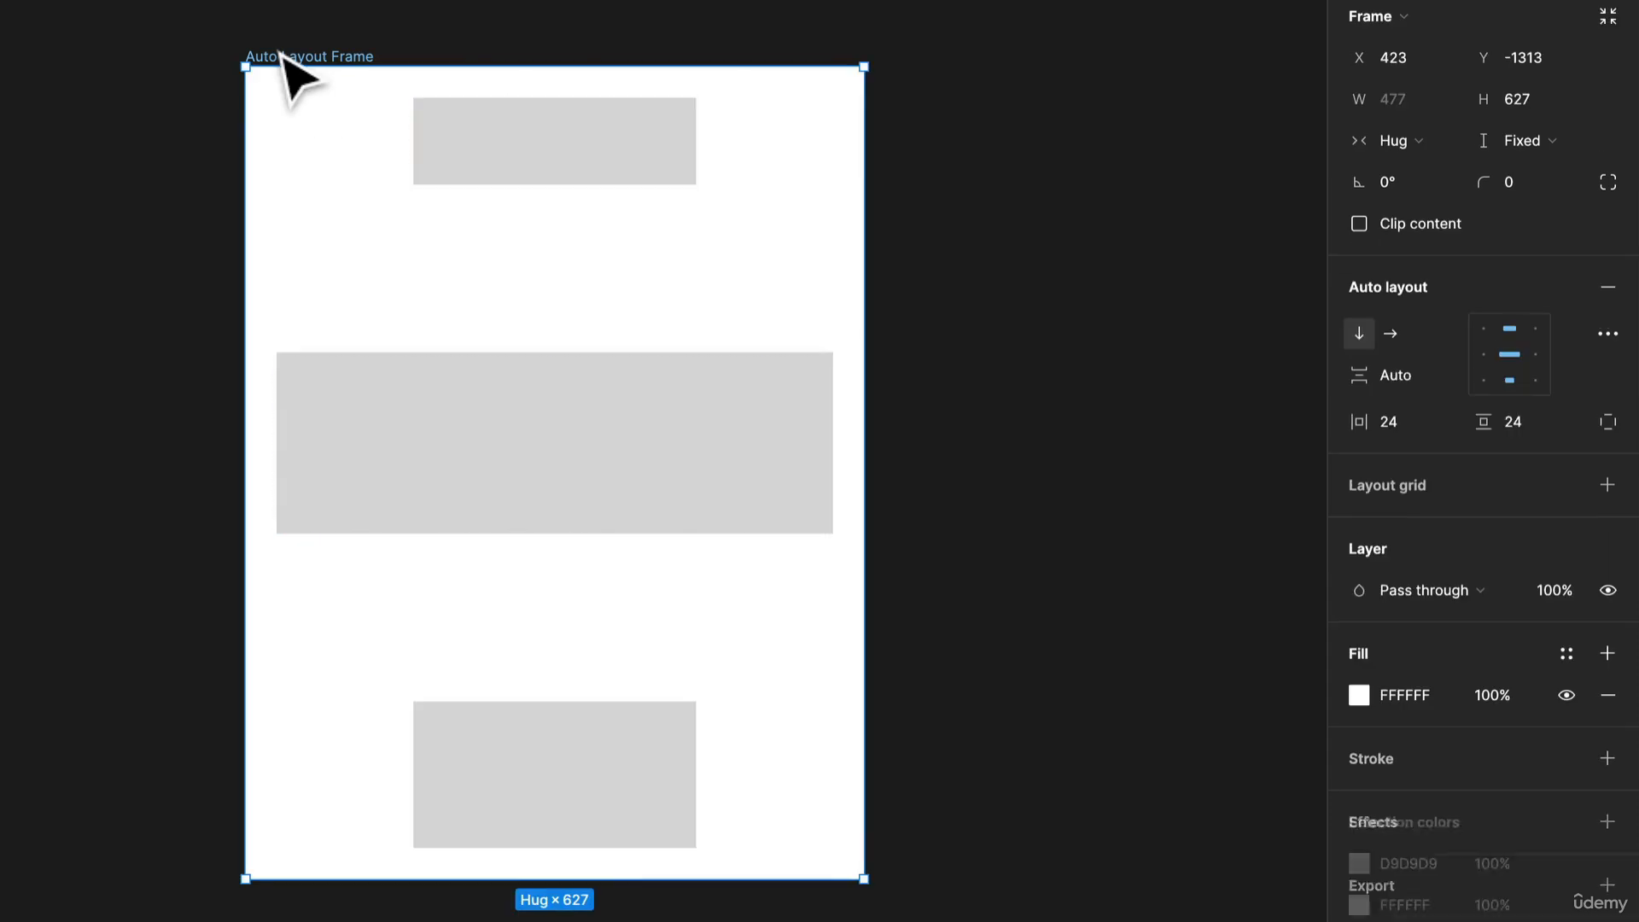
# Adjust the frame's height to about 681 px.
pyautogui.click(338, 873)
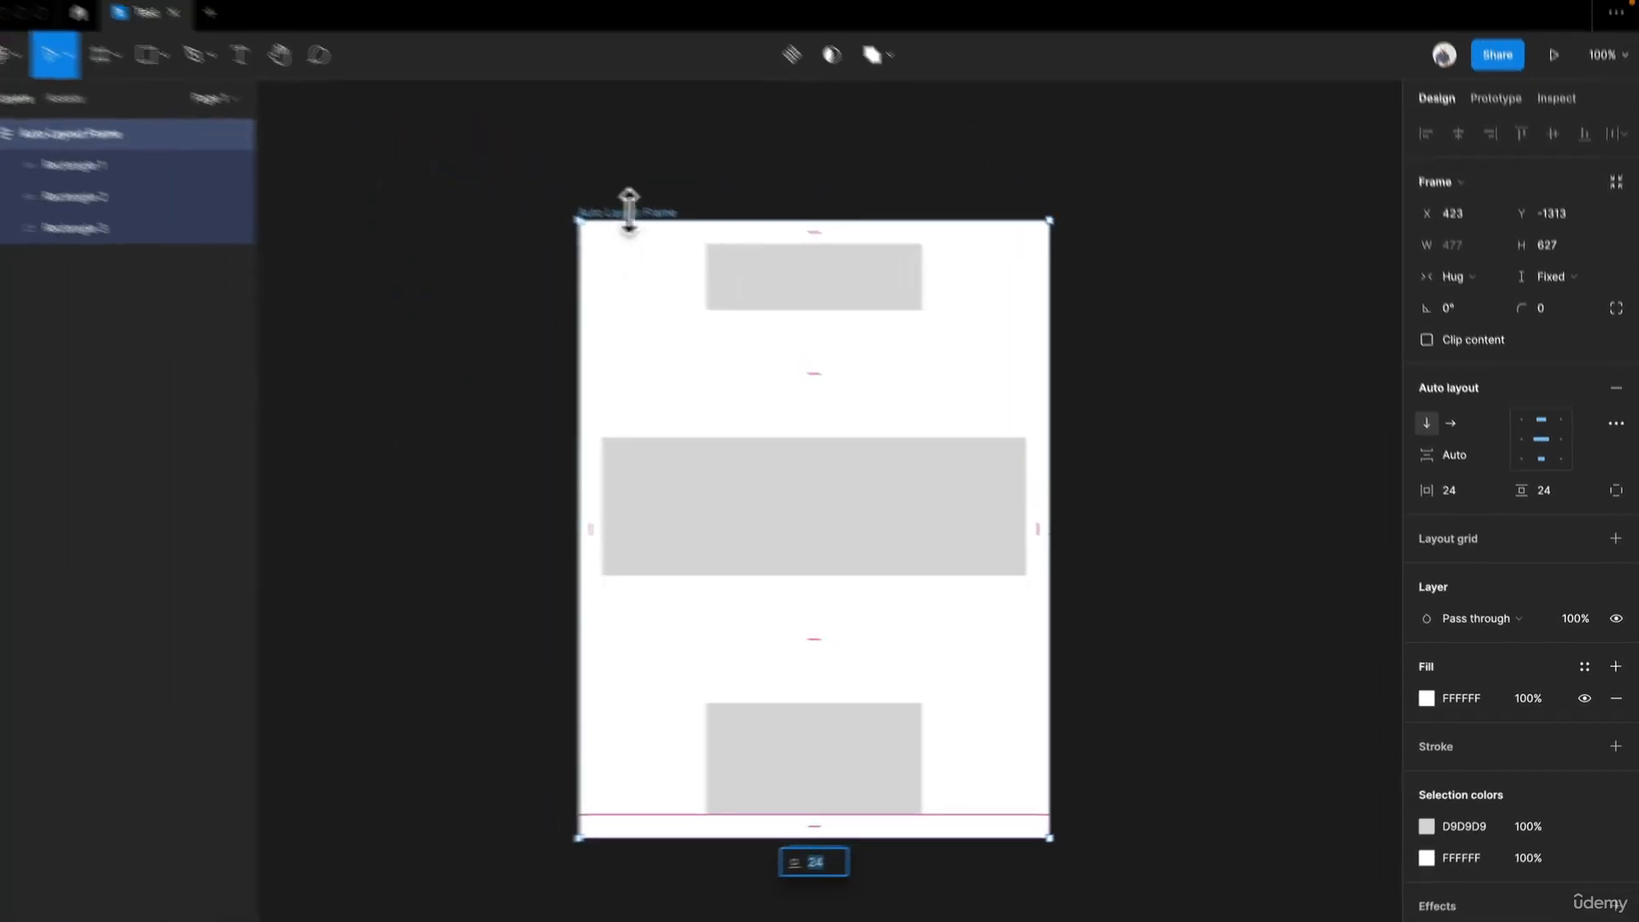
pyautogui.click(312, 57)
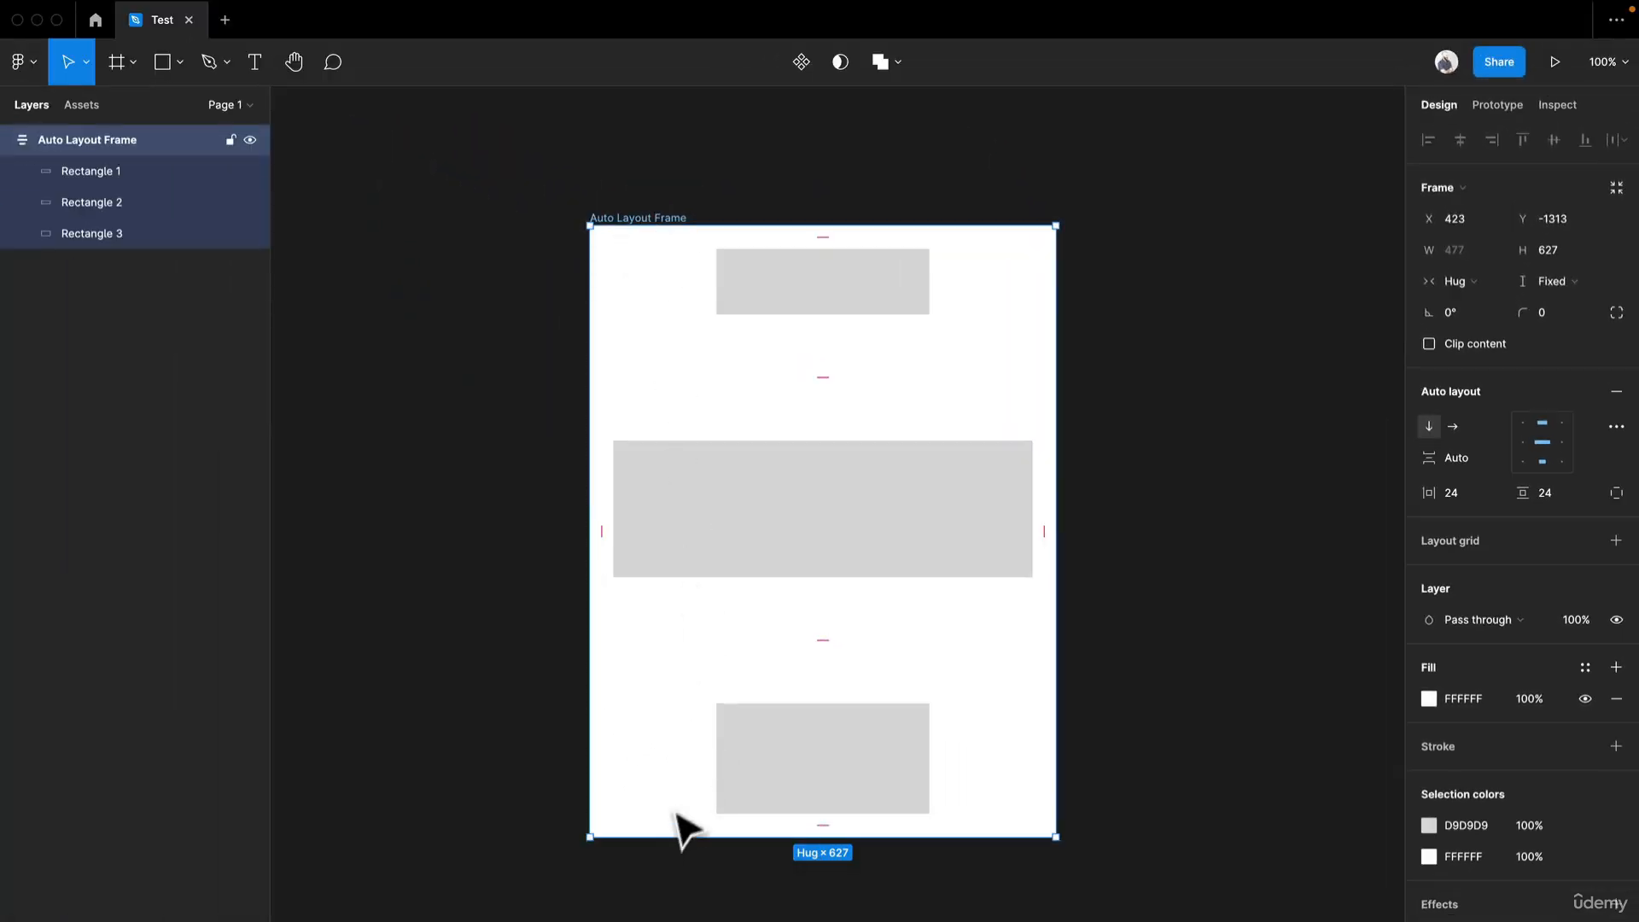
pyautogui.moveTo(659, 838); pyautogui.dragTo(696, 721)
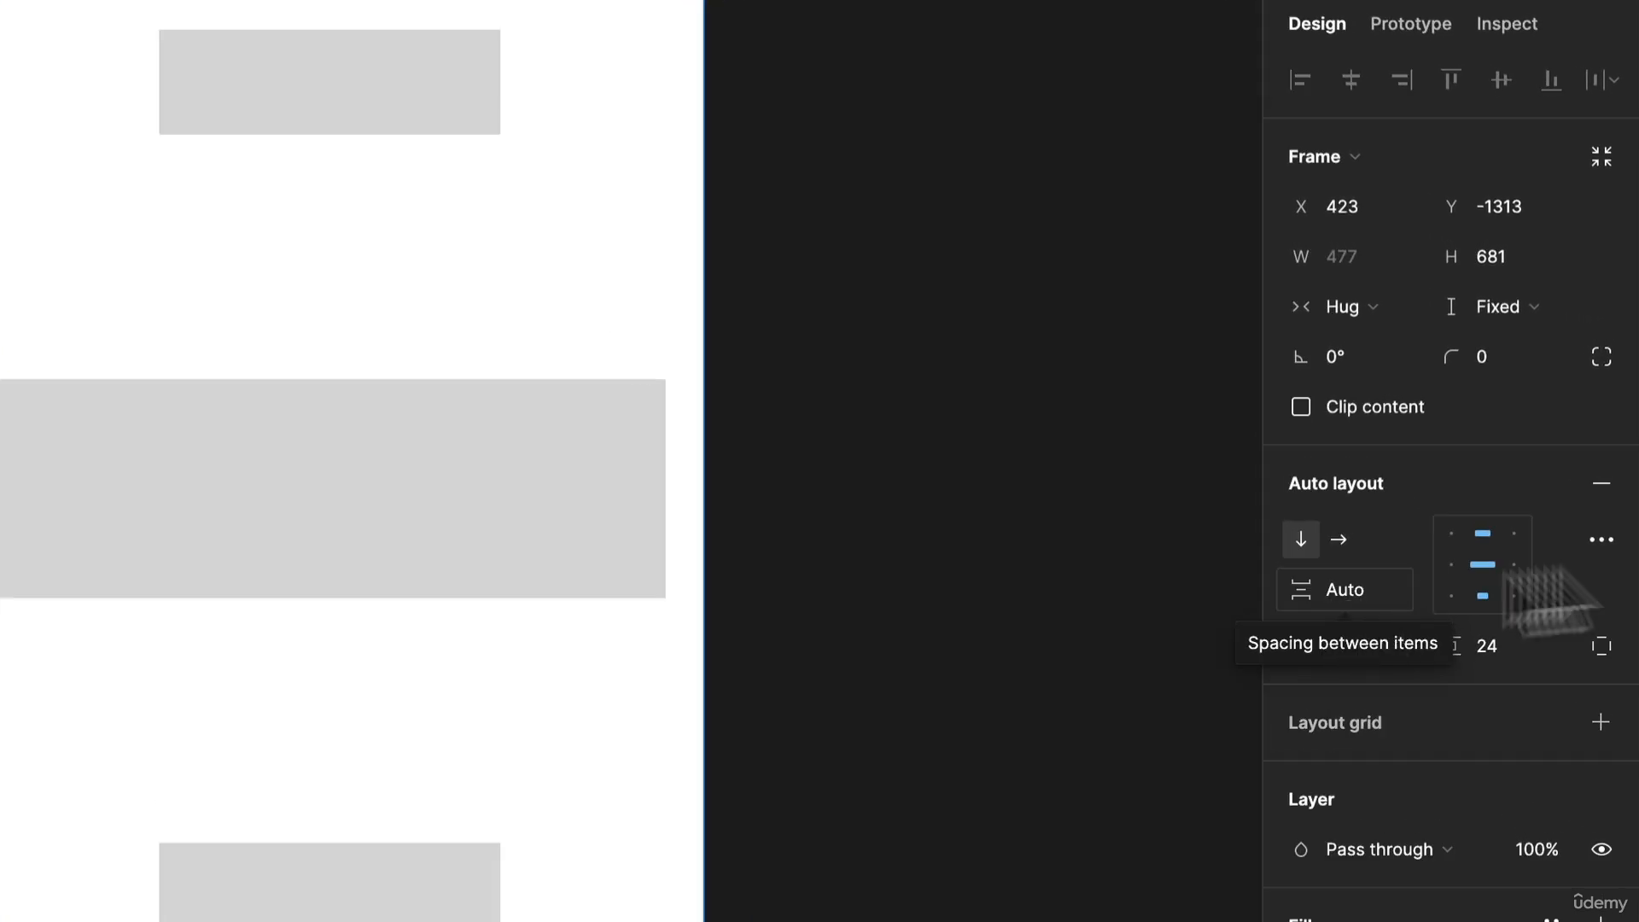
# Switch the frame's spacing mode back to Packed.
pyautogui.click(1601, 540)
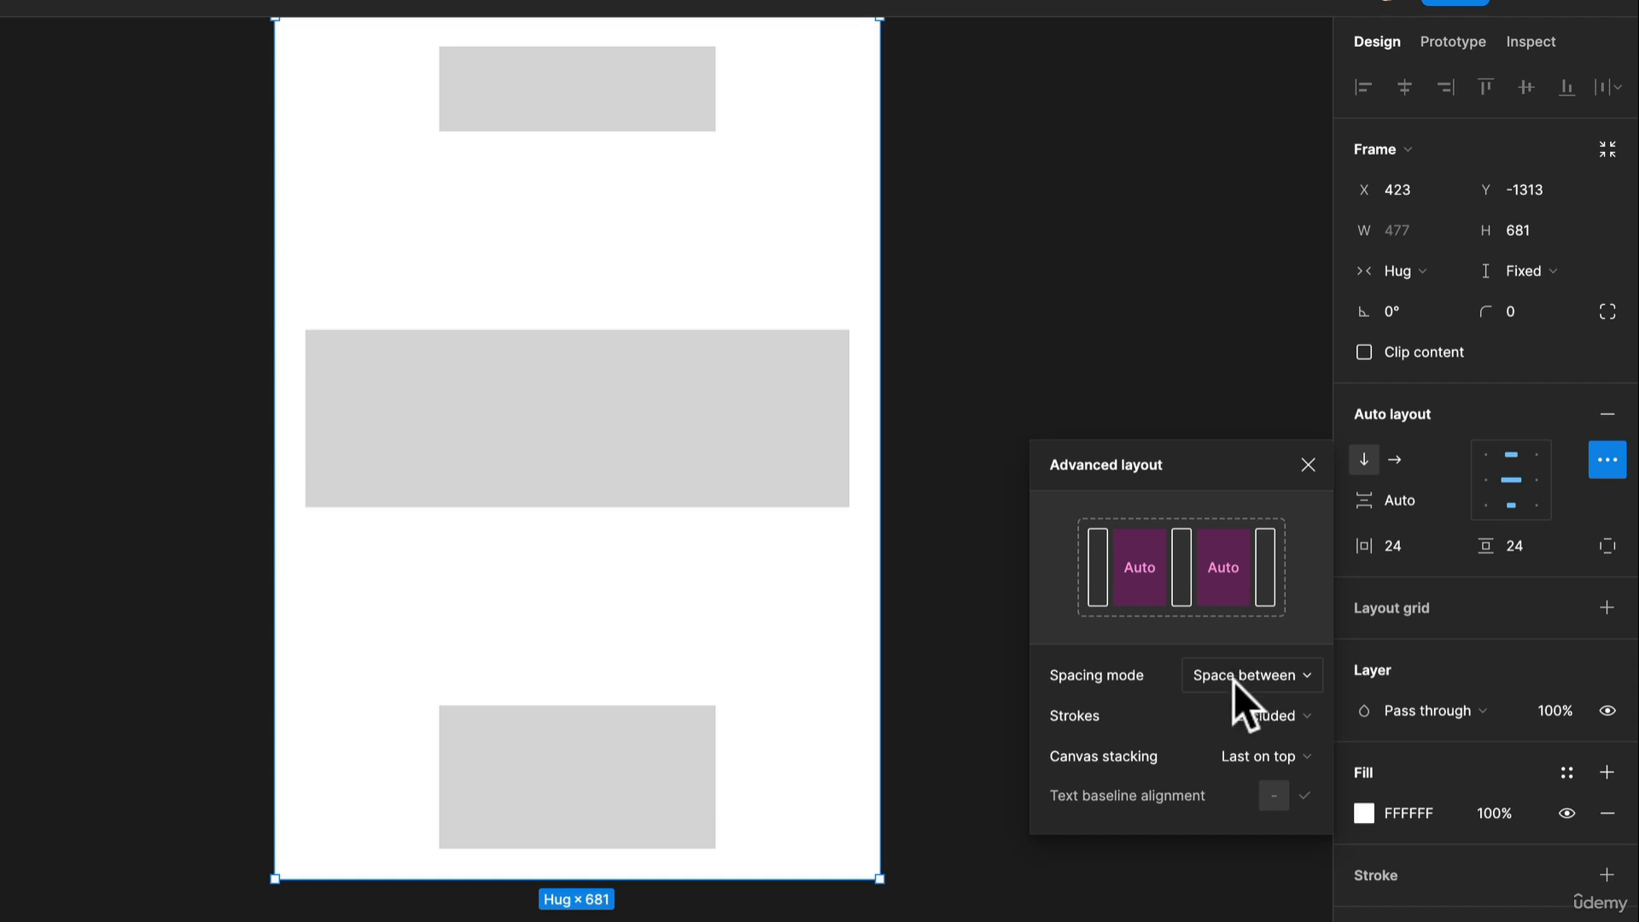
pyautogui.click(1233, 680)
pyautogui.click(1251, 637)
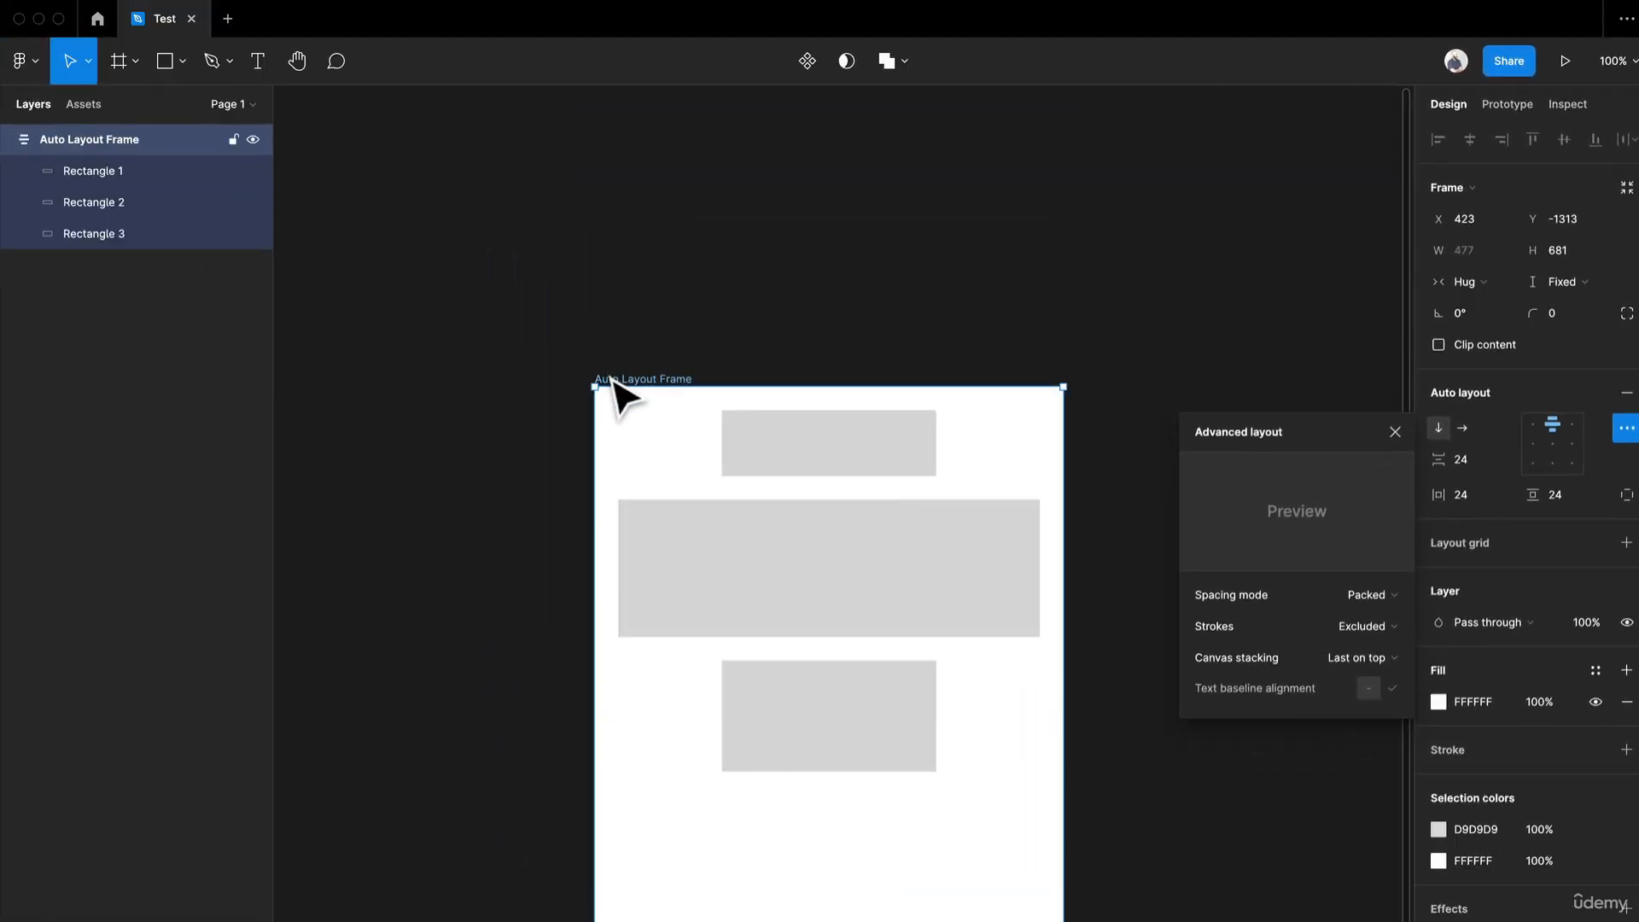
# Set the frame's vertical resizing to Hug.
pyautogui.scroll(-5, 614, 384)
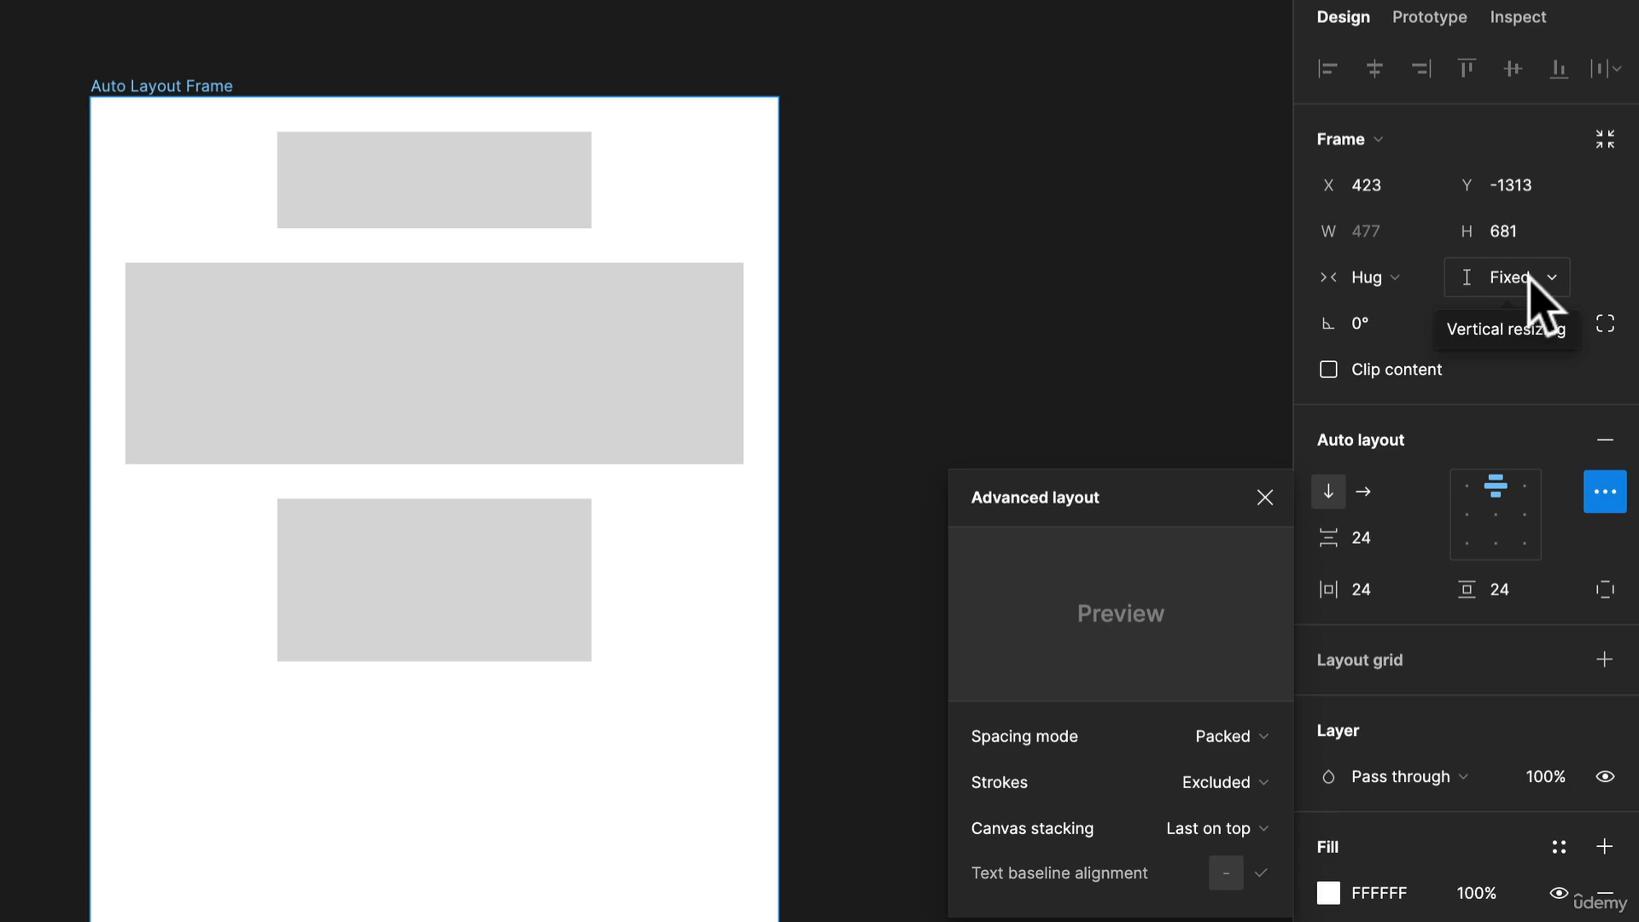
pyautogui.click(1530, 282)
pyautogui.click(1519, 313)
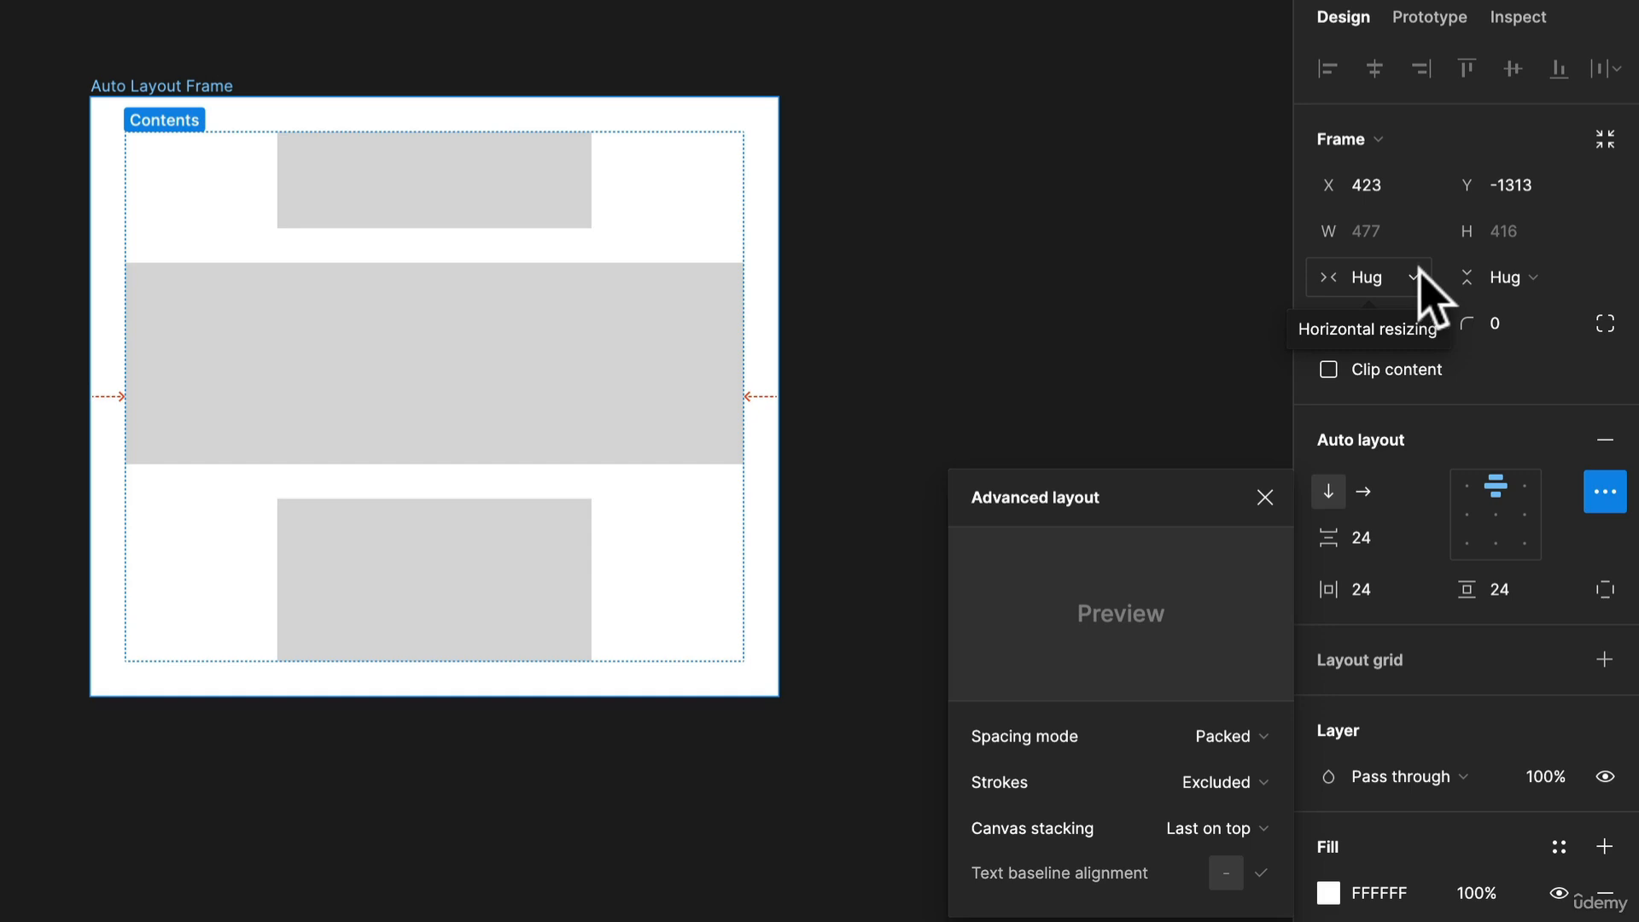
# Set the top rectangle's horizontal resizing to Fill container.
pyautogui.click(461, 205)
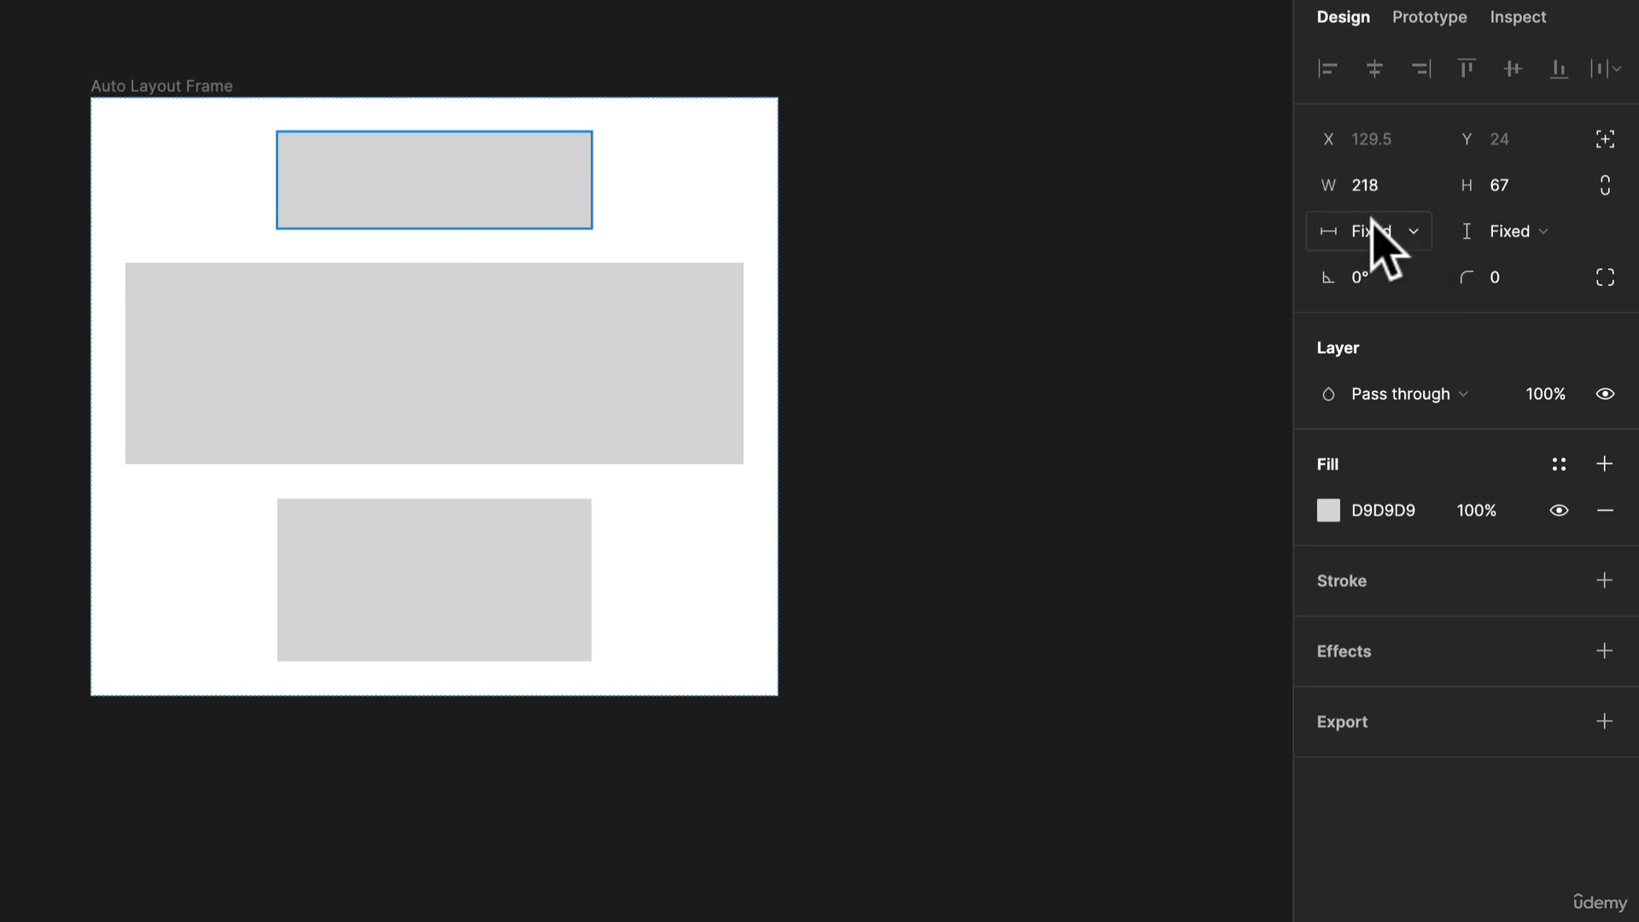
pyautogui.click(1371, 220)
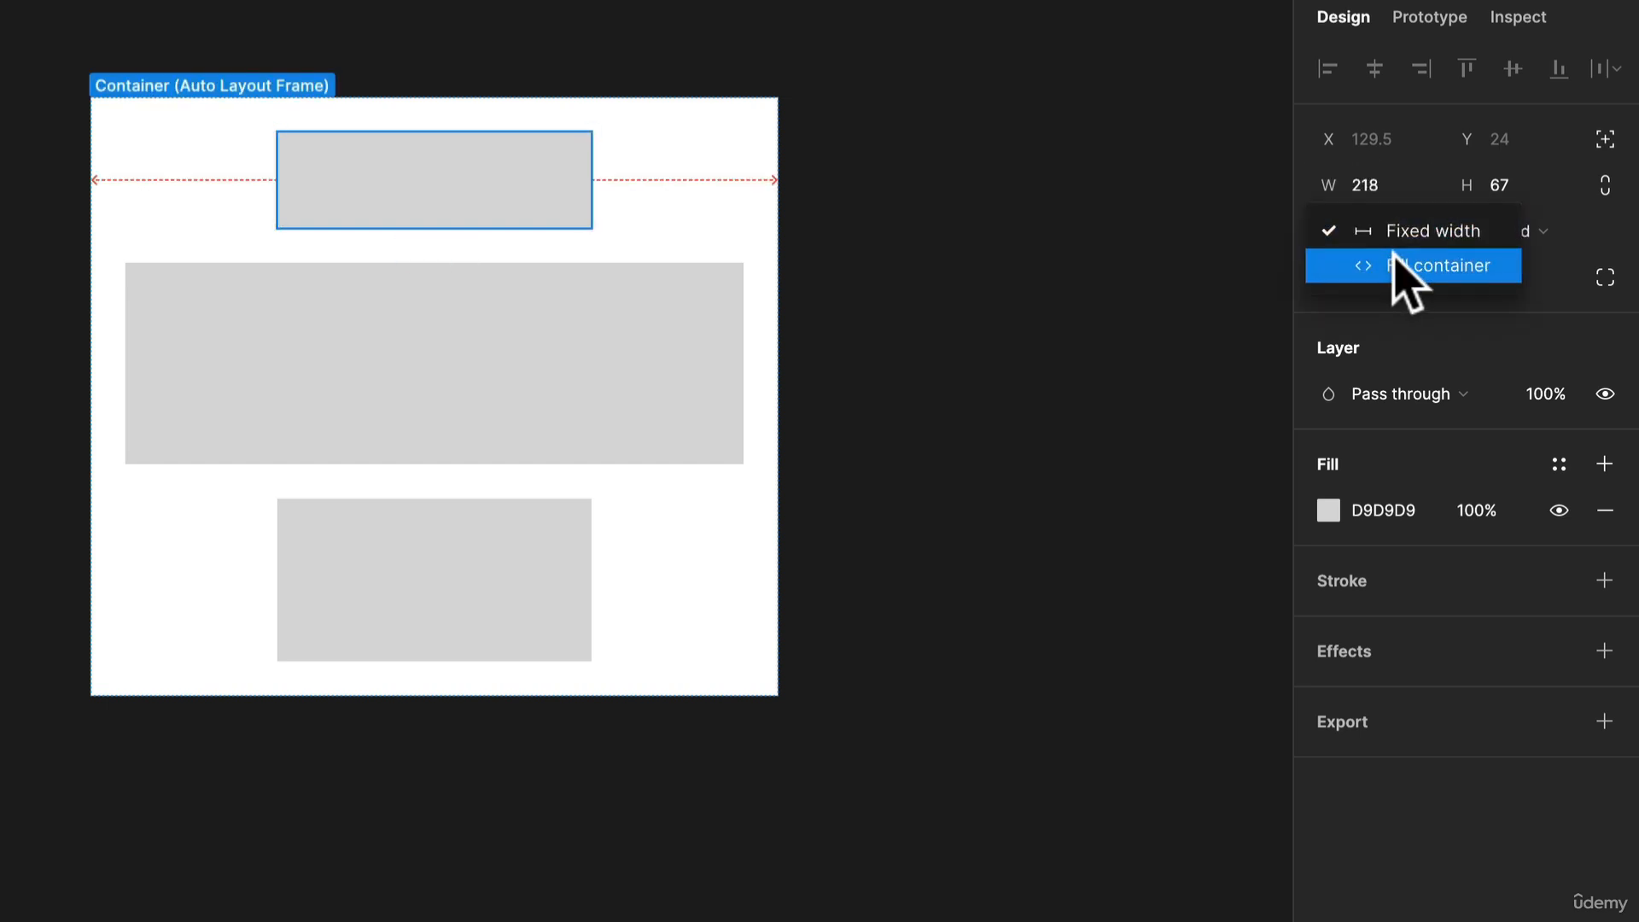
pyautogui.click(1395, 261)
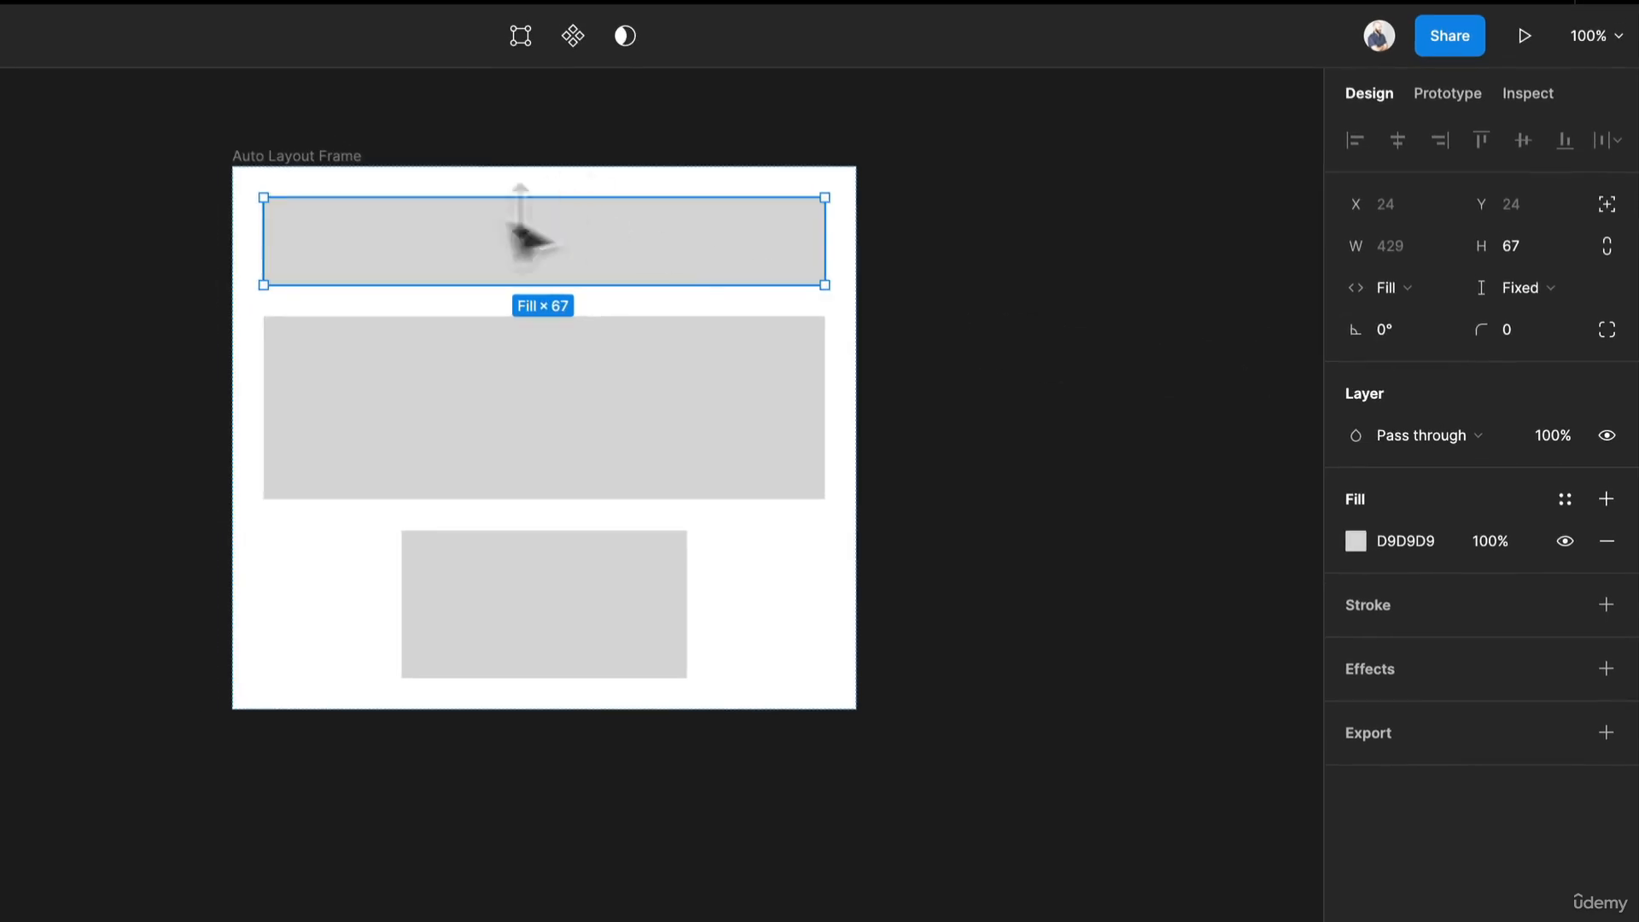
# Stretch the frame to about 581 px wide, then return its horizontal resizing to Hug.
pyautogui.click(359, 157)
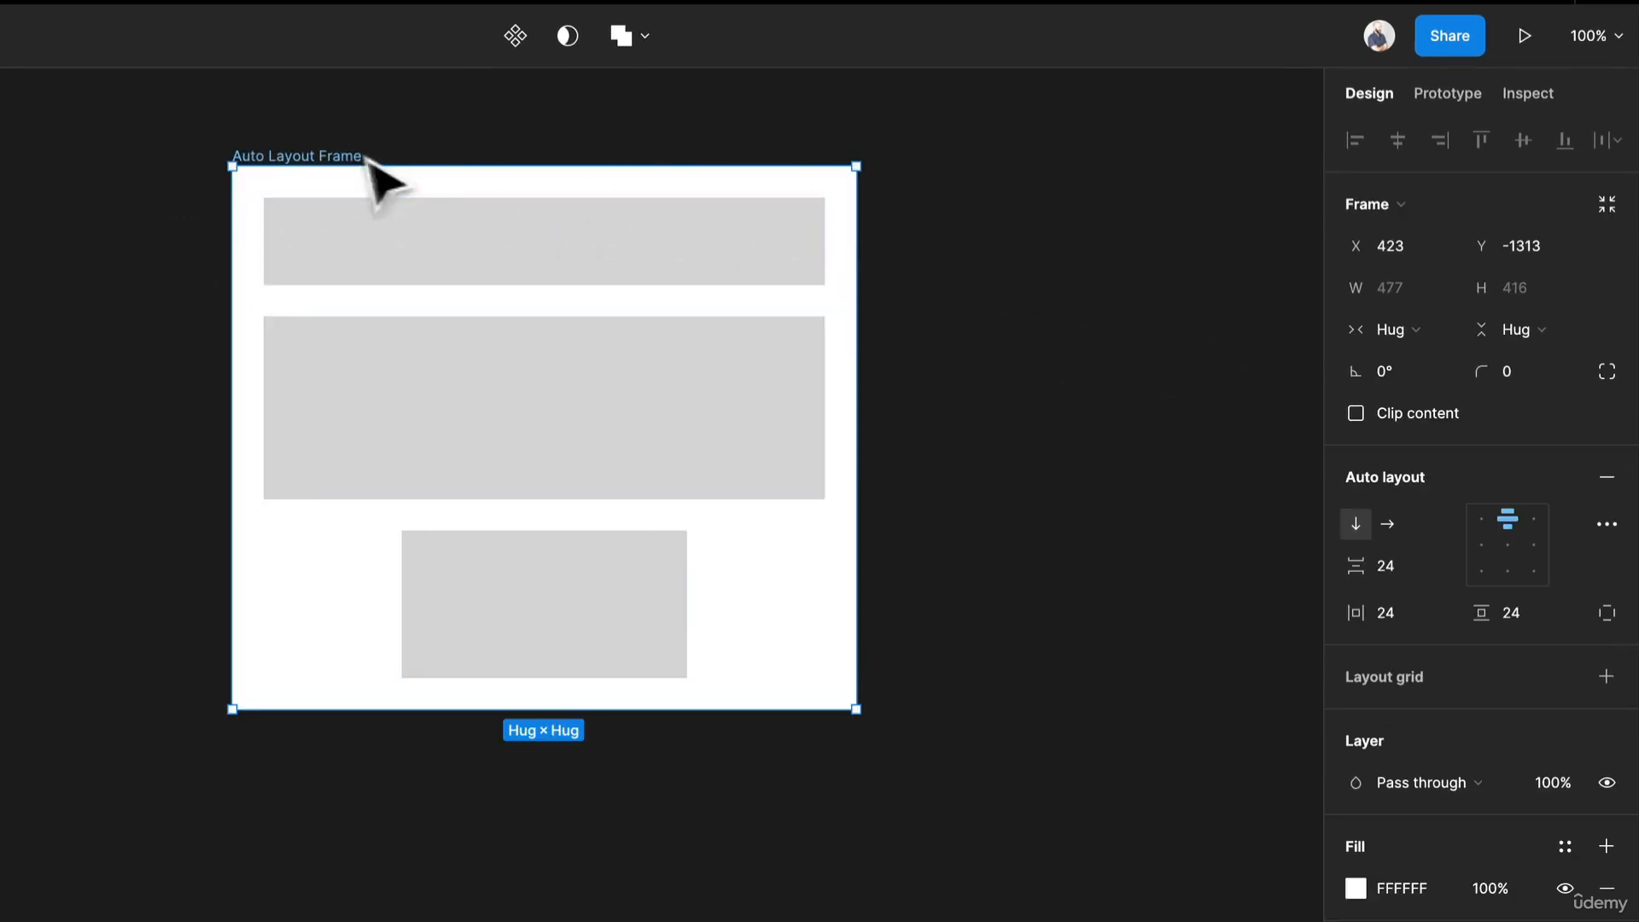
pyautogui.moveTo(851, 313); pyautogui.dragTo(991, 332)
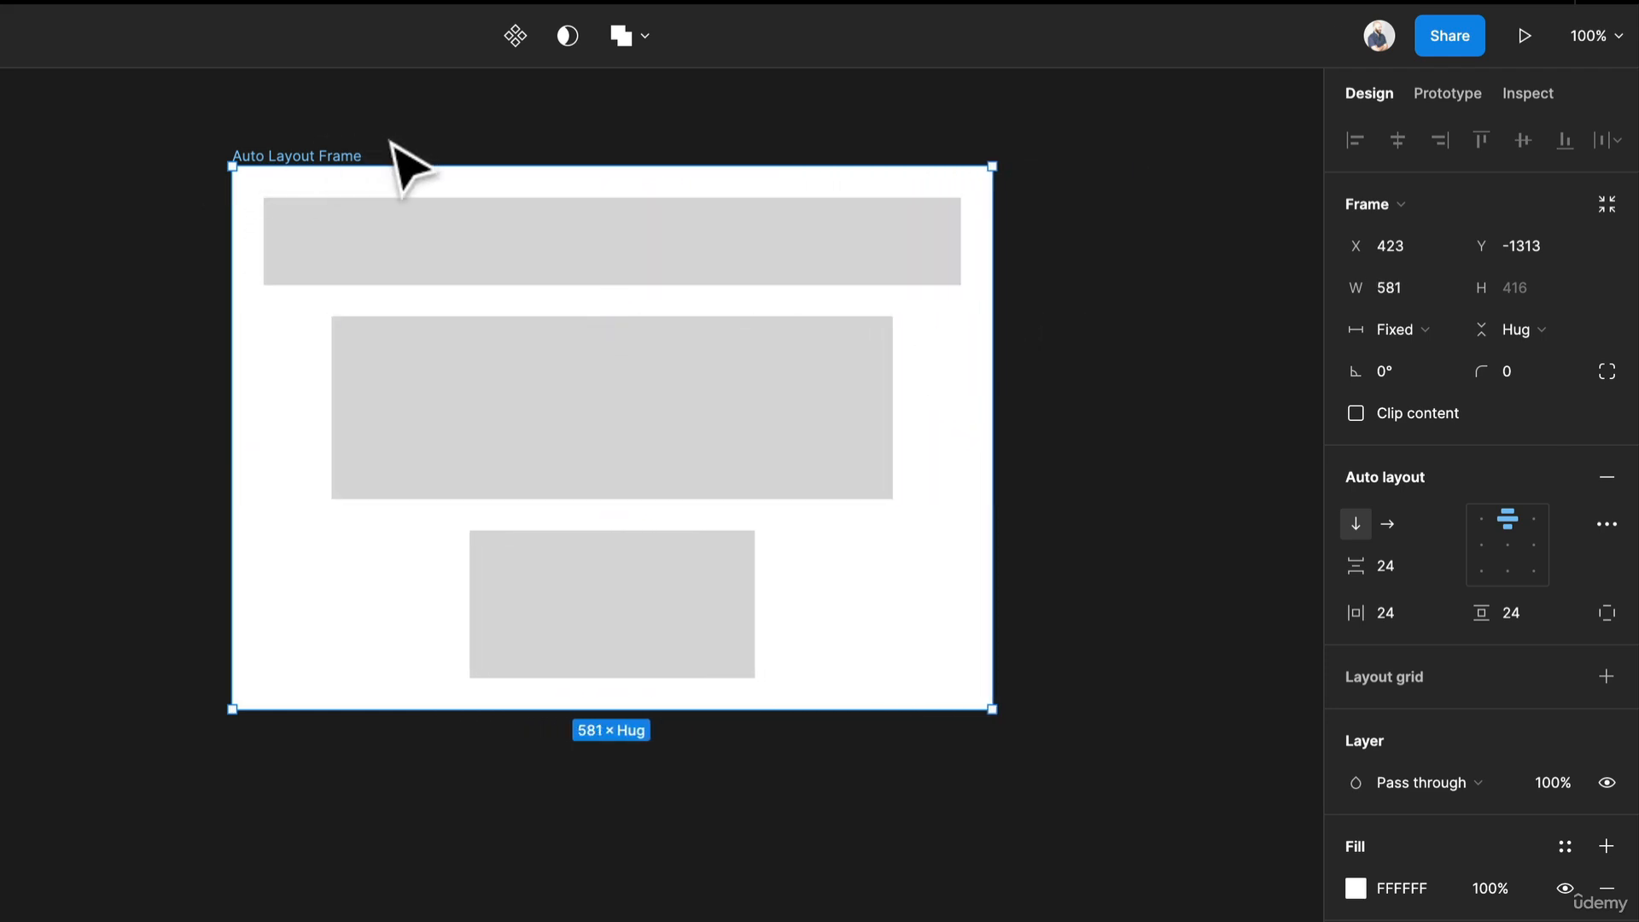
pyautogui.click(1423, 331)
pyautogui.click(1434, 359)
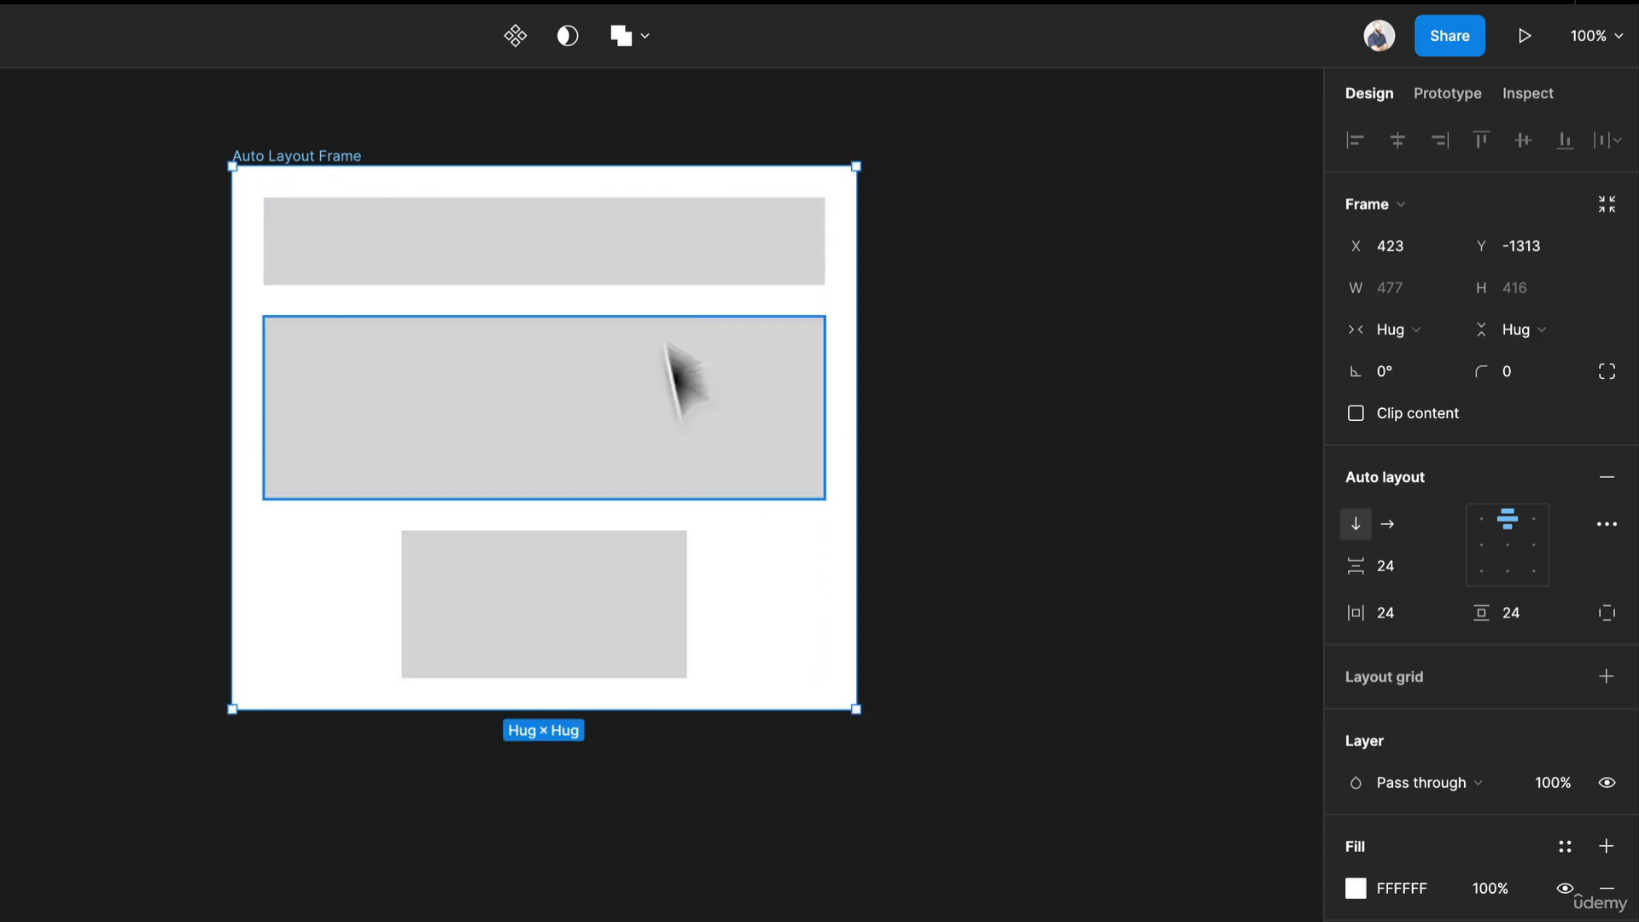
# Widen the middle rectangle to about 687 px.
pyautogui.click(522, 657)
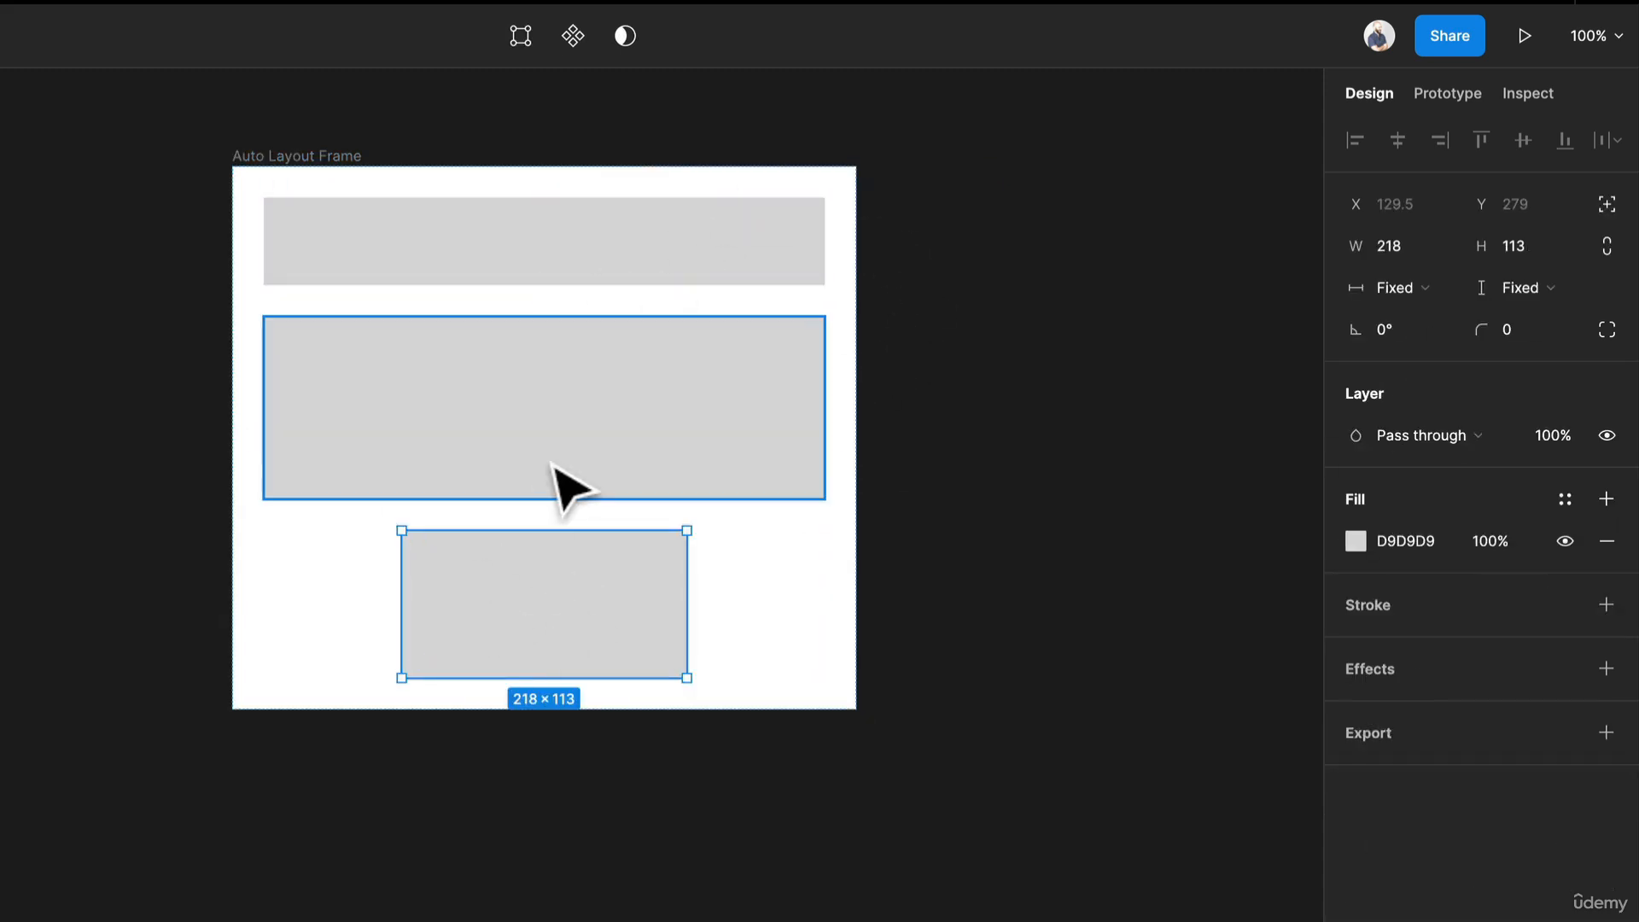
pyautogui.click(567, 487)
pyautogui.click(577, 627)
pyautogui.click(751, 267)
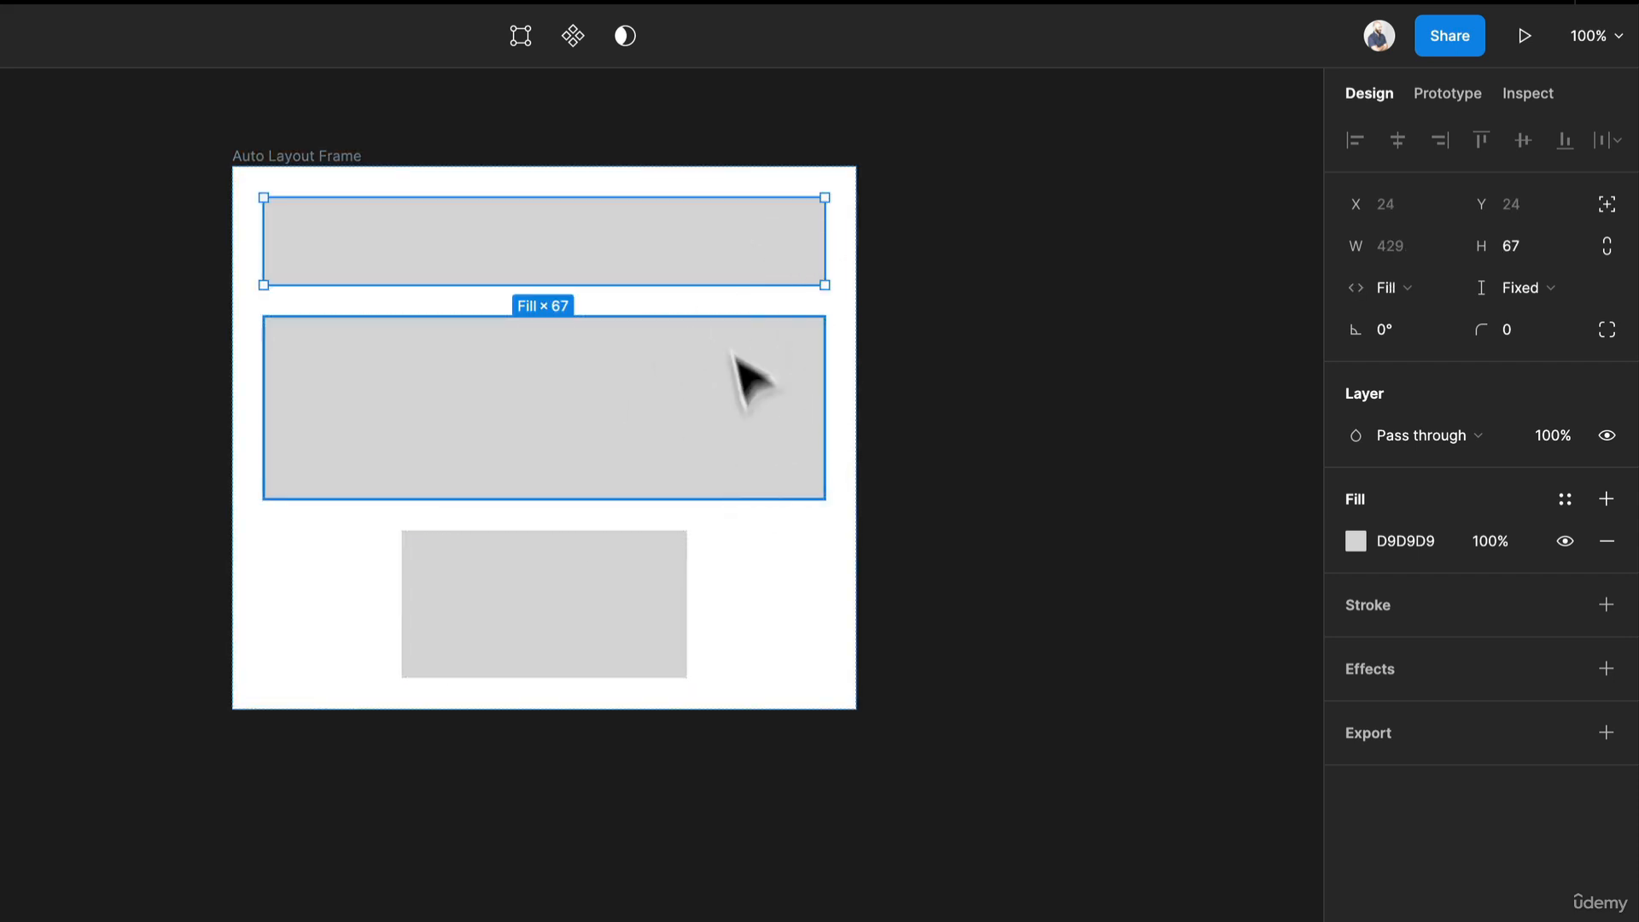
pyautogui.click(646, 569)
pyautogui.click(798, 382)
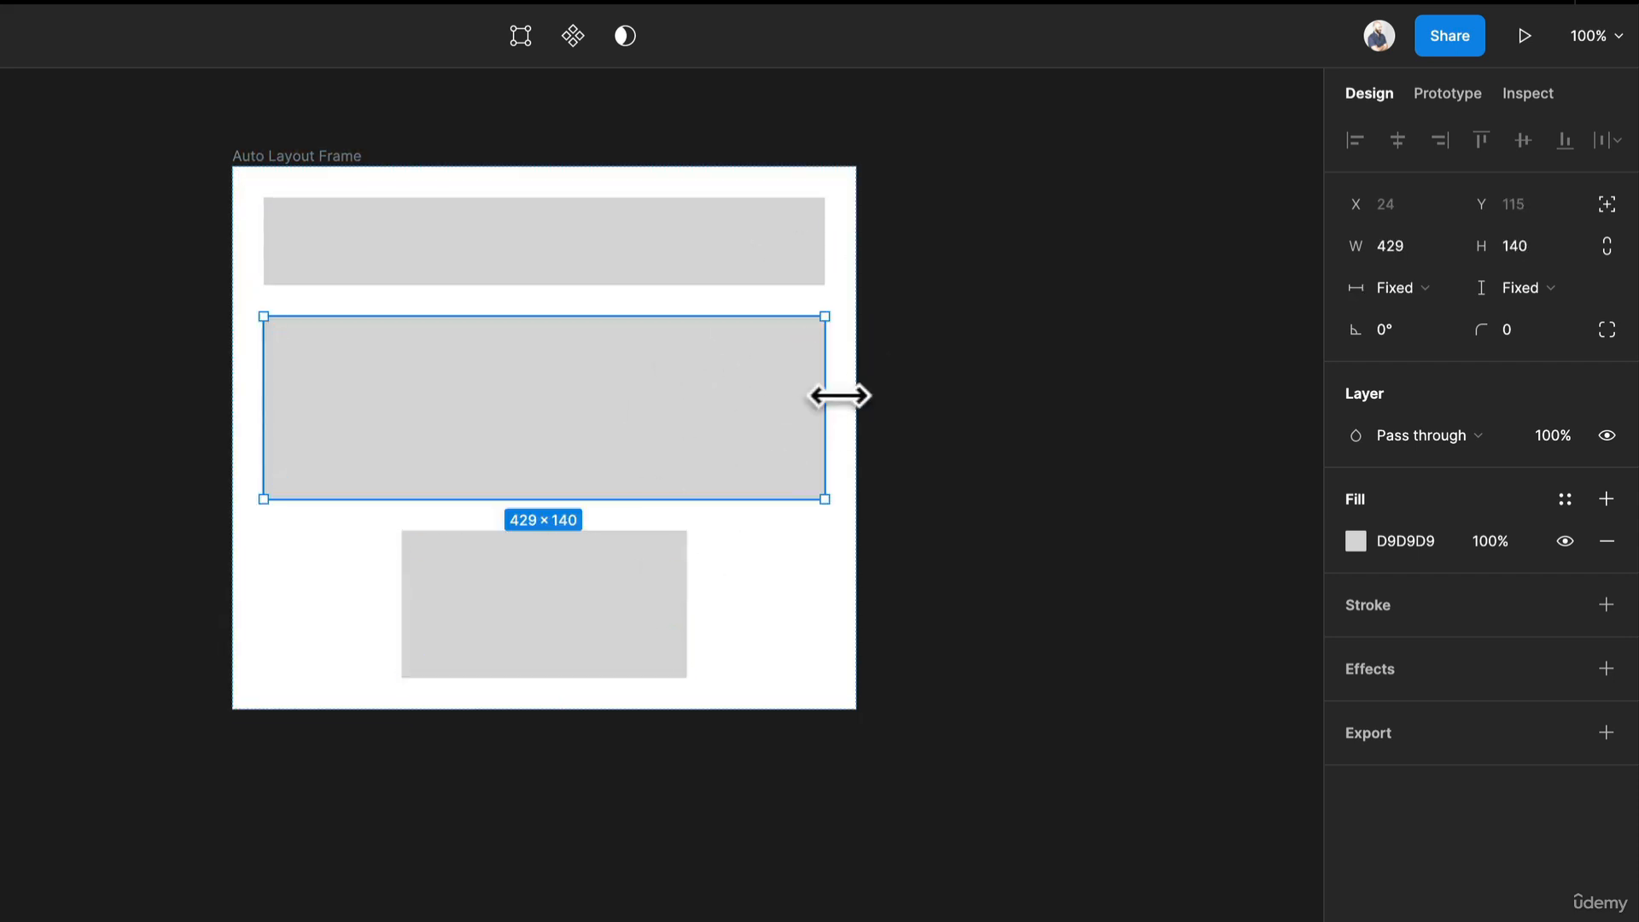
pyautogui.moveTo(825, 396); pyautogui.dragTo(990, 410)
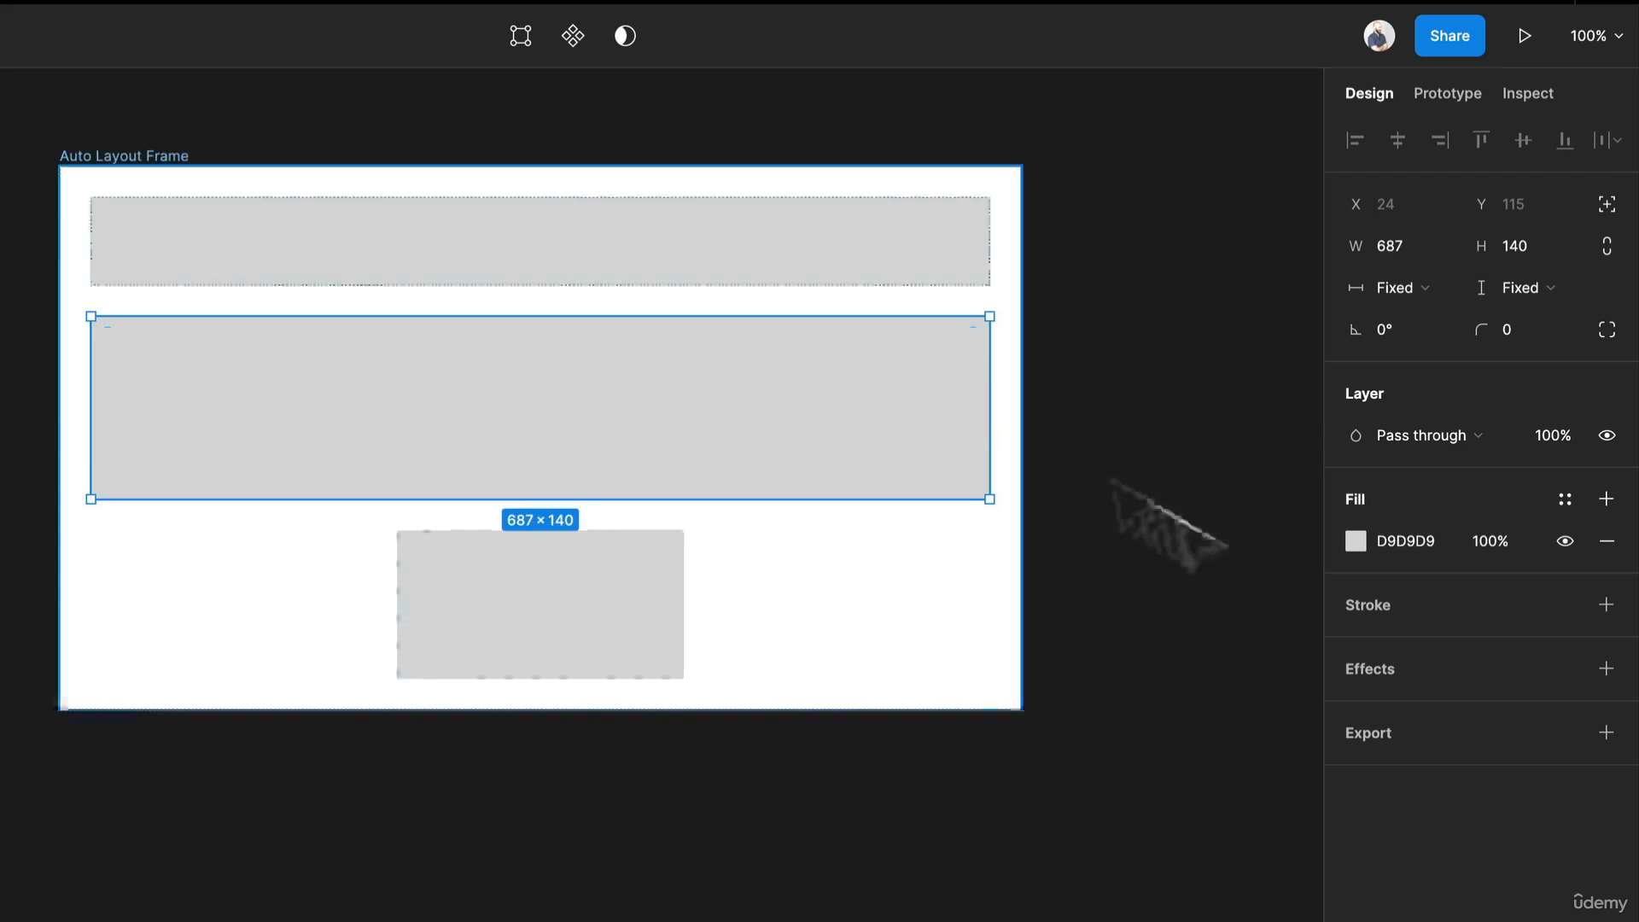
# Set the bottom rectangle's horizontal resizing to Fill container and select the frame.
pyautogui.click(625, 647)
pyautogui.click(1400, 294)
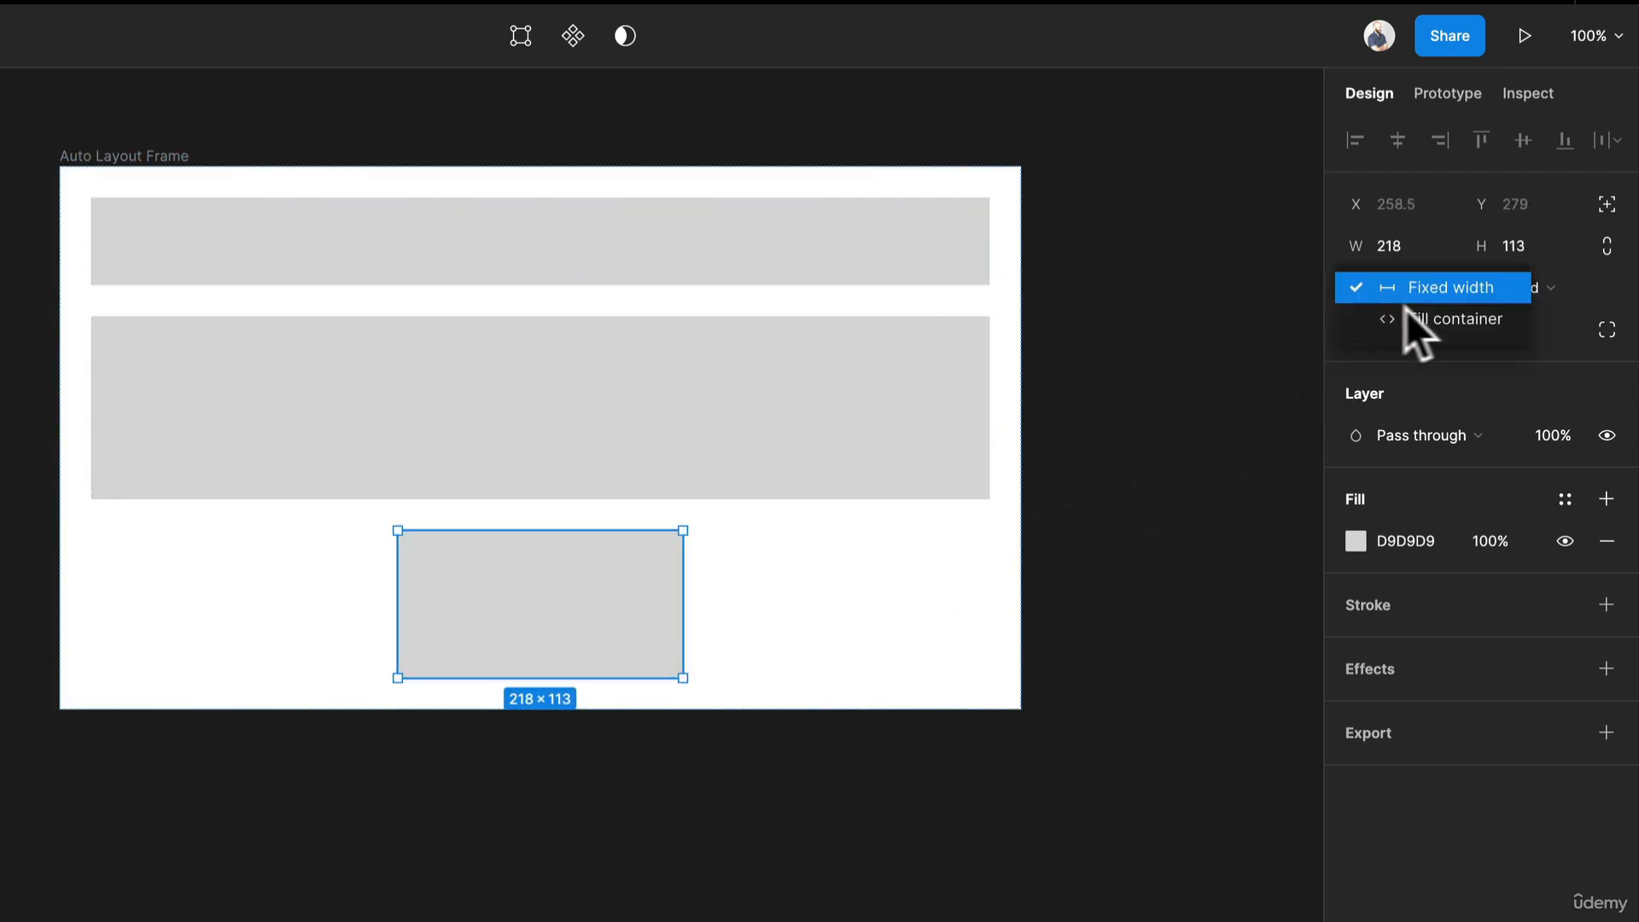
pyautogui.click(1417, 317)
pyautogui.click(81, 155)
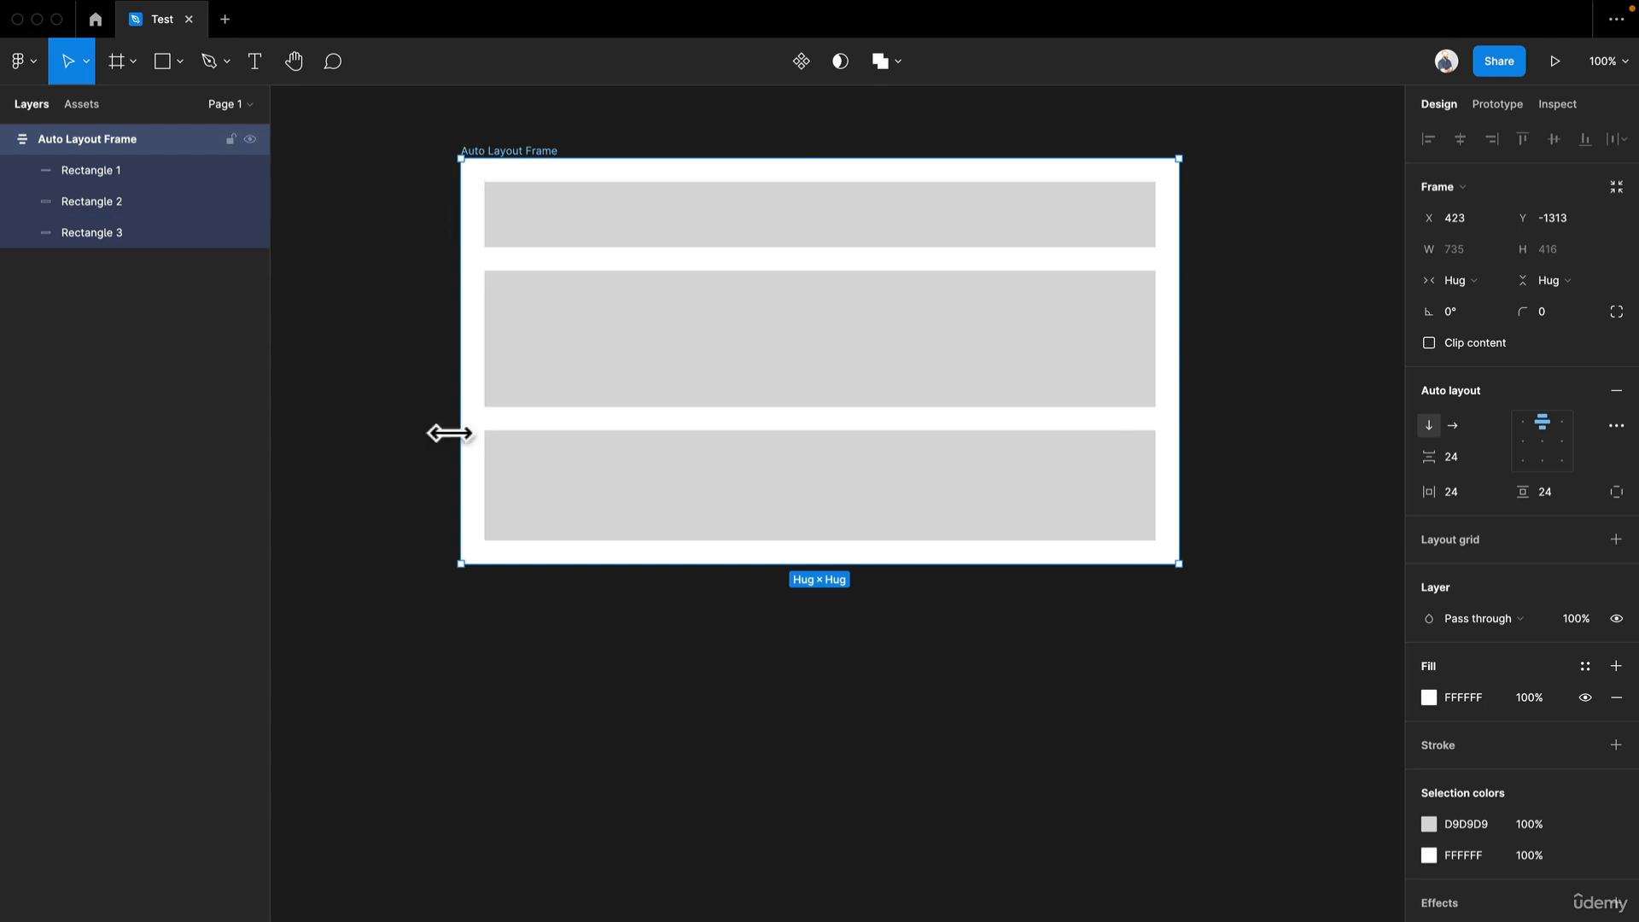
# Inspect the top rectangle's and the frame's resizing settings.
pyautogui.click(405, 468)
pyautogui.click(529, 196)
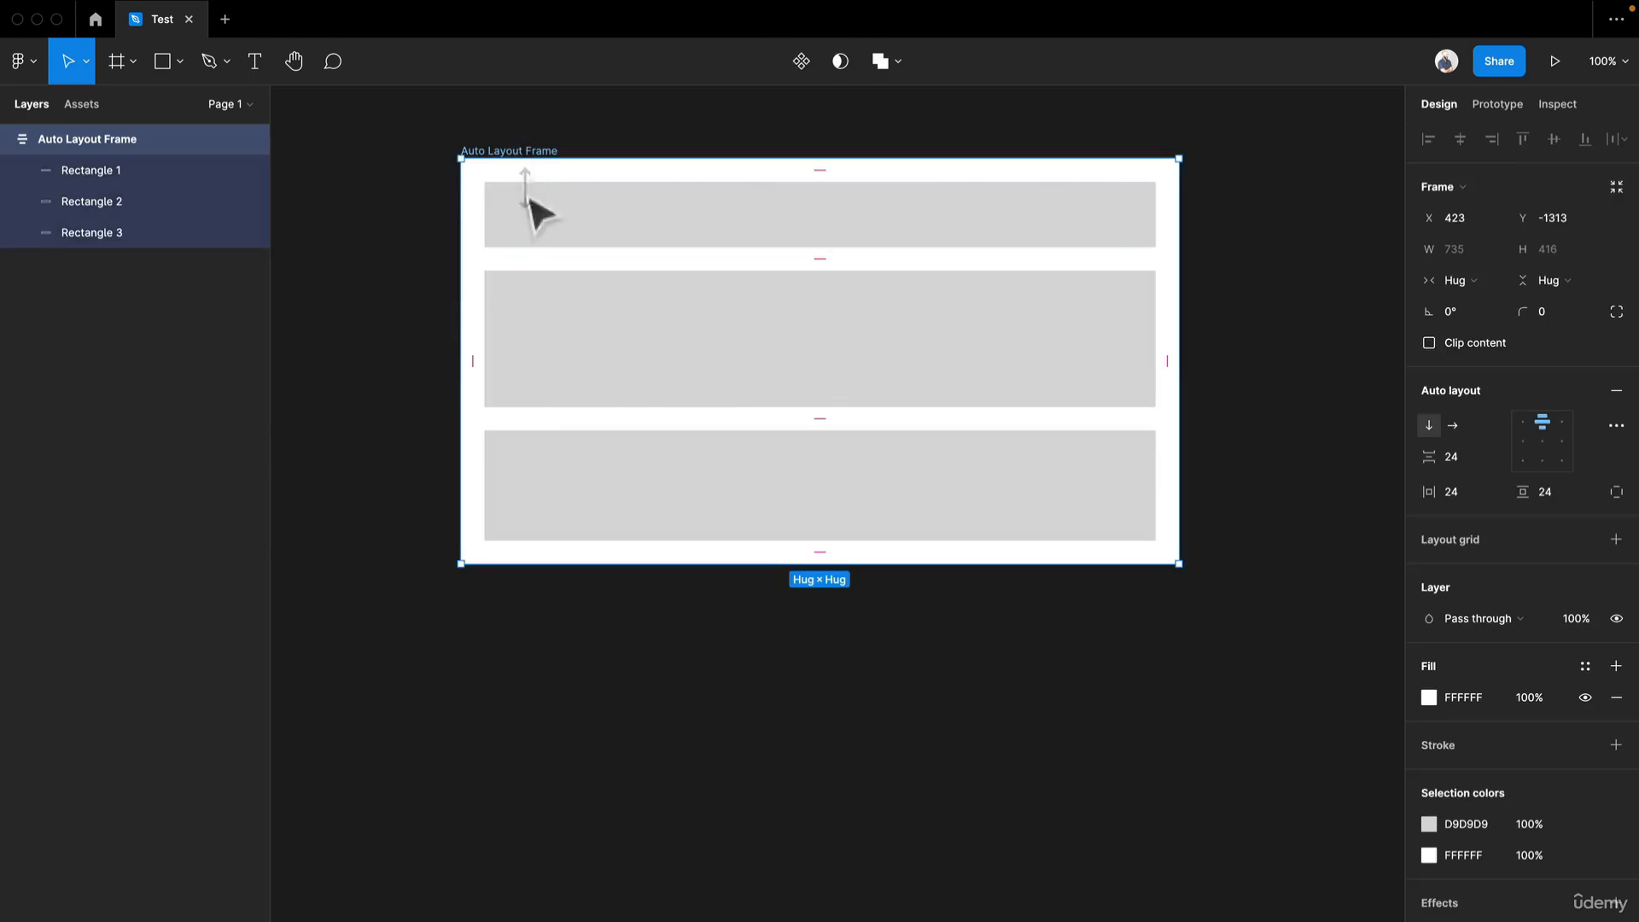
pyautogui.click(530, 210)
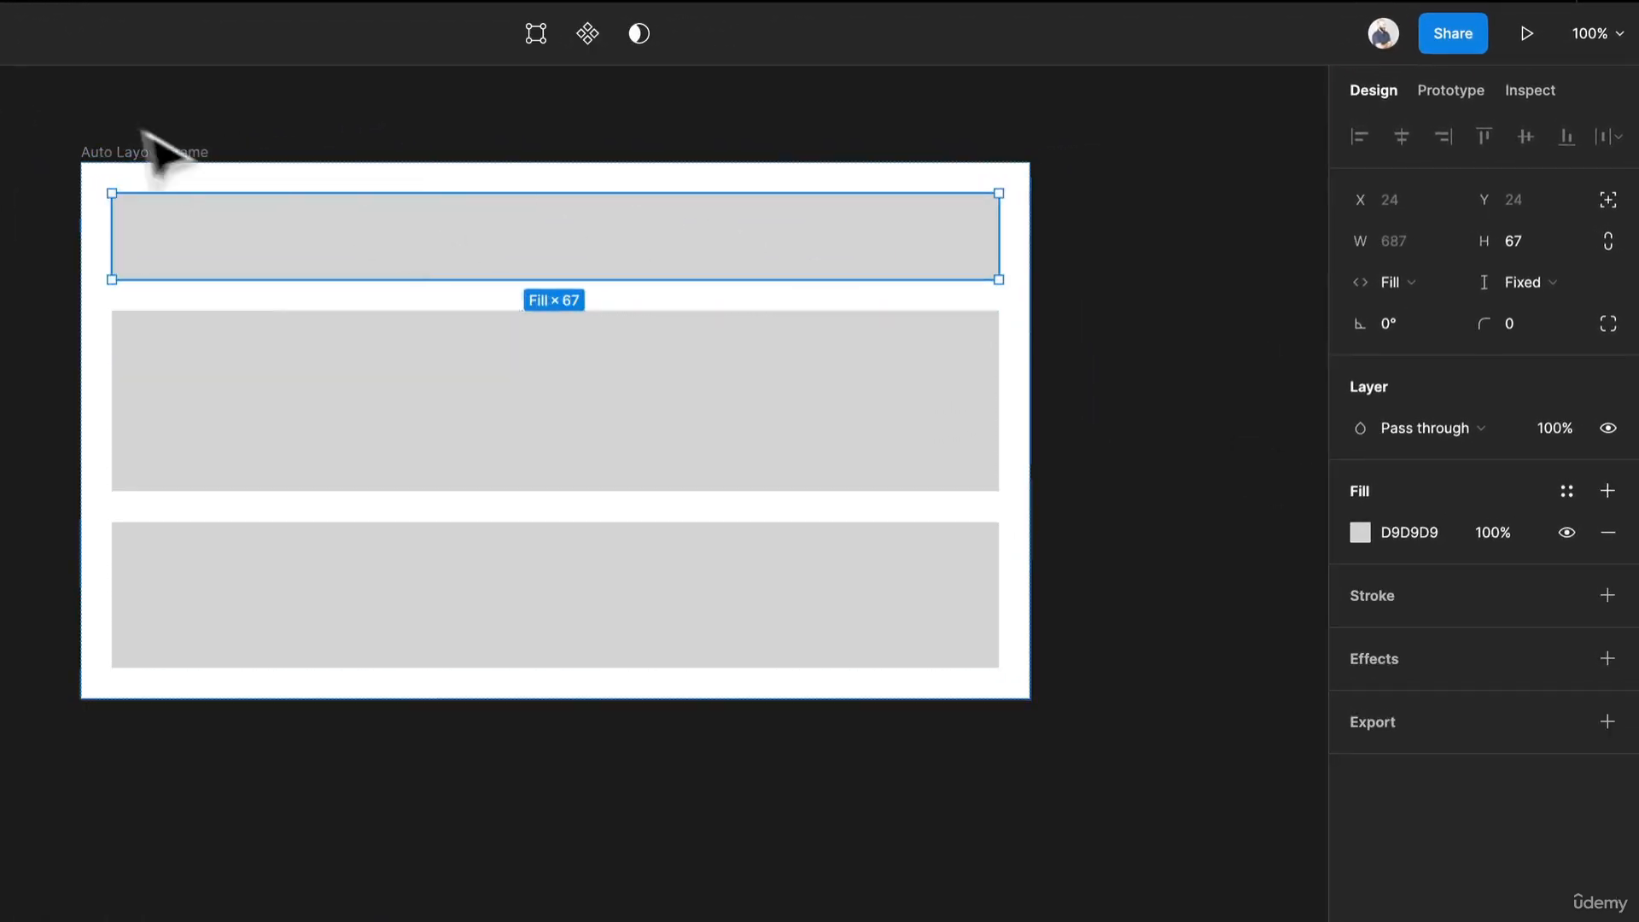
pyautogui.click(496, 151)
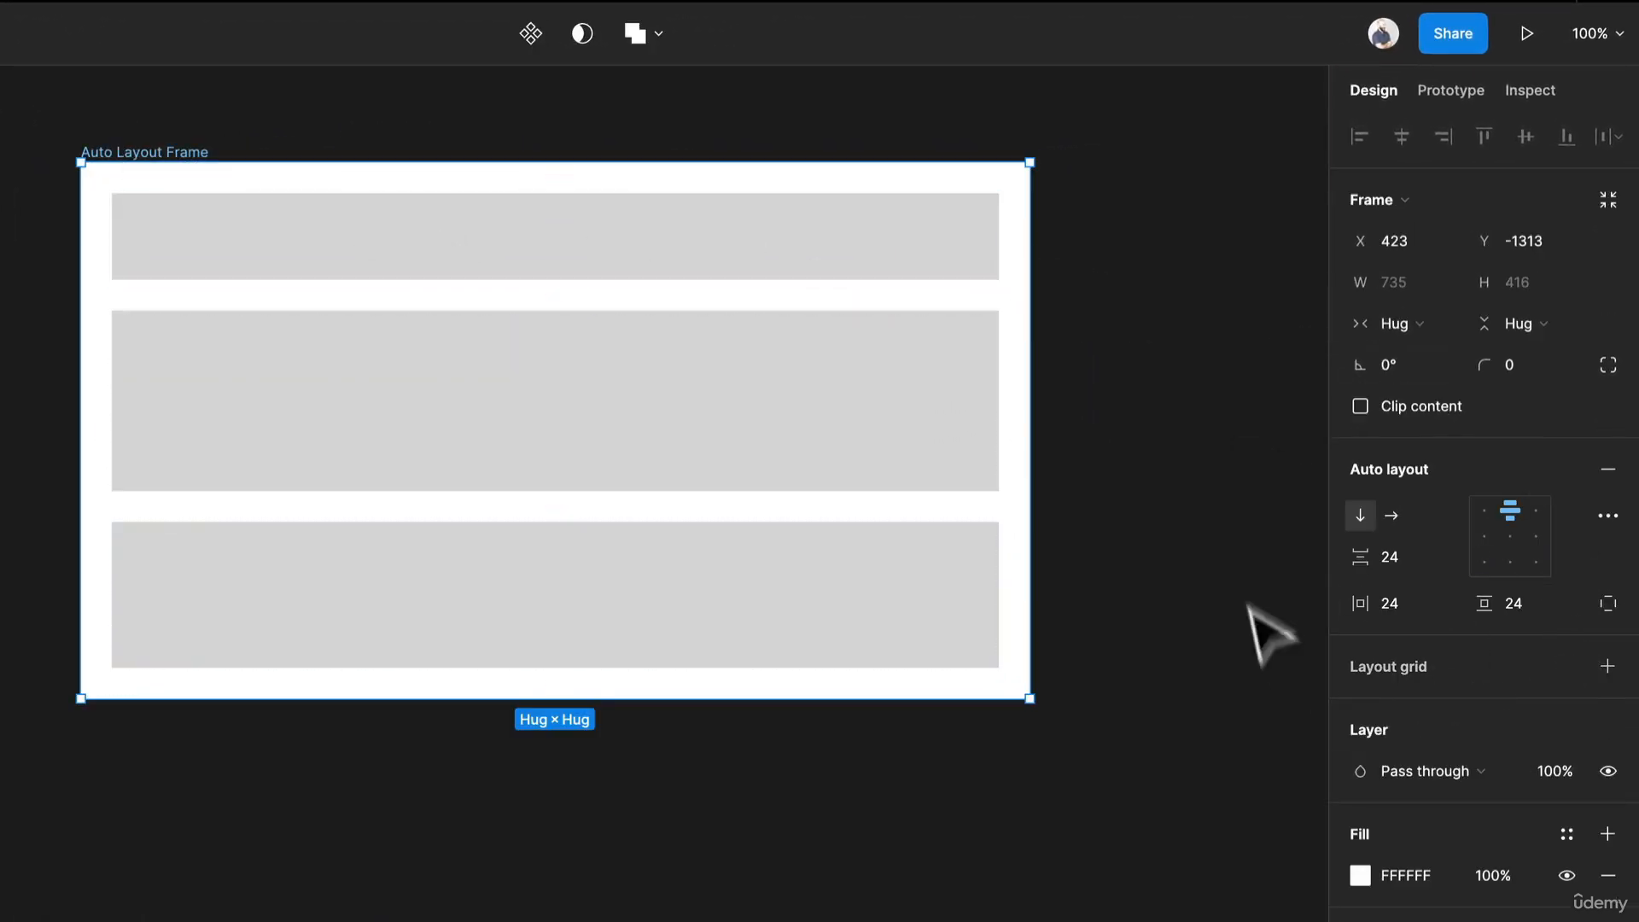
# Draw a new frame about 901 × 547 px below the auto layout frame.
pyautogui.scroll(-3, 120, 726)
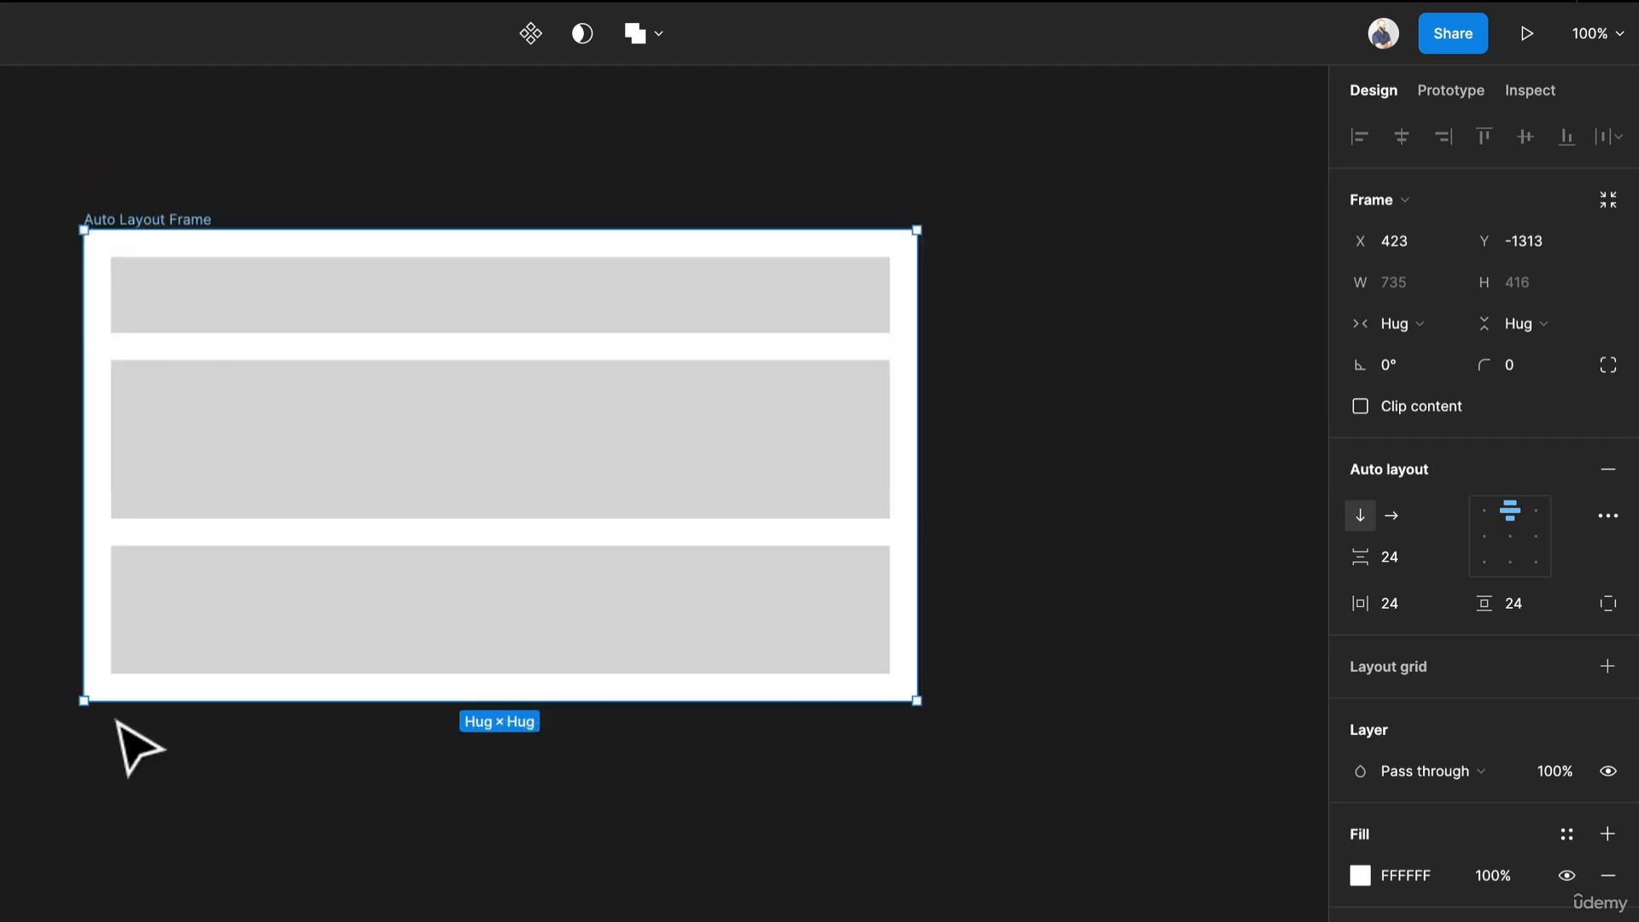
pyautogui.scroll(-3, 165, 842)
pyautogui.press('f')
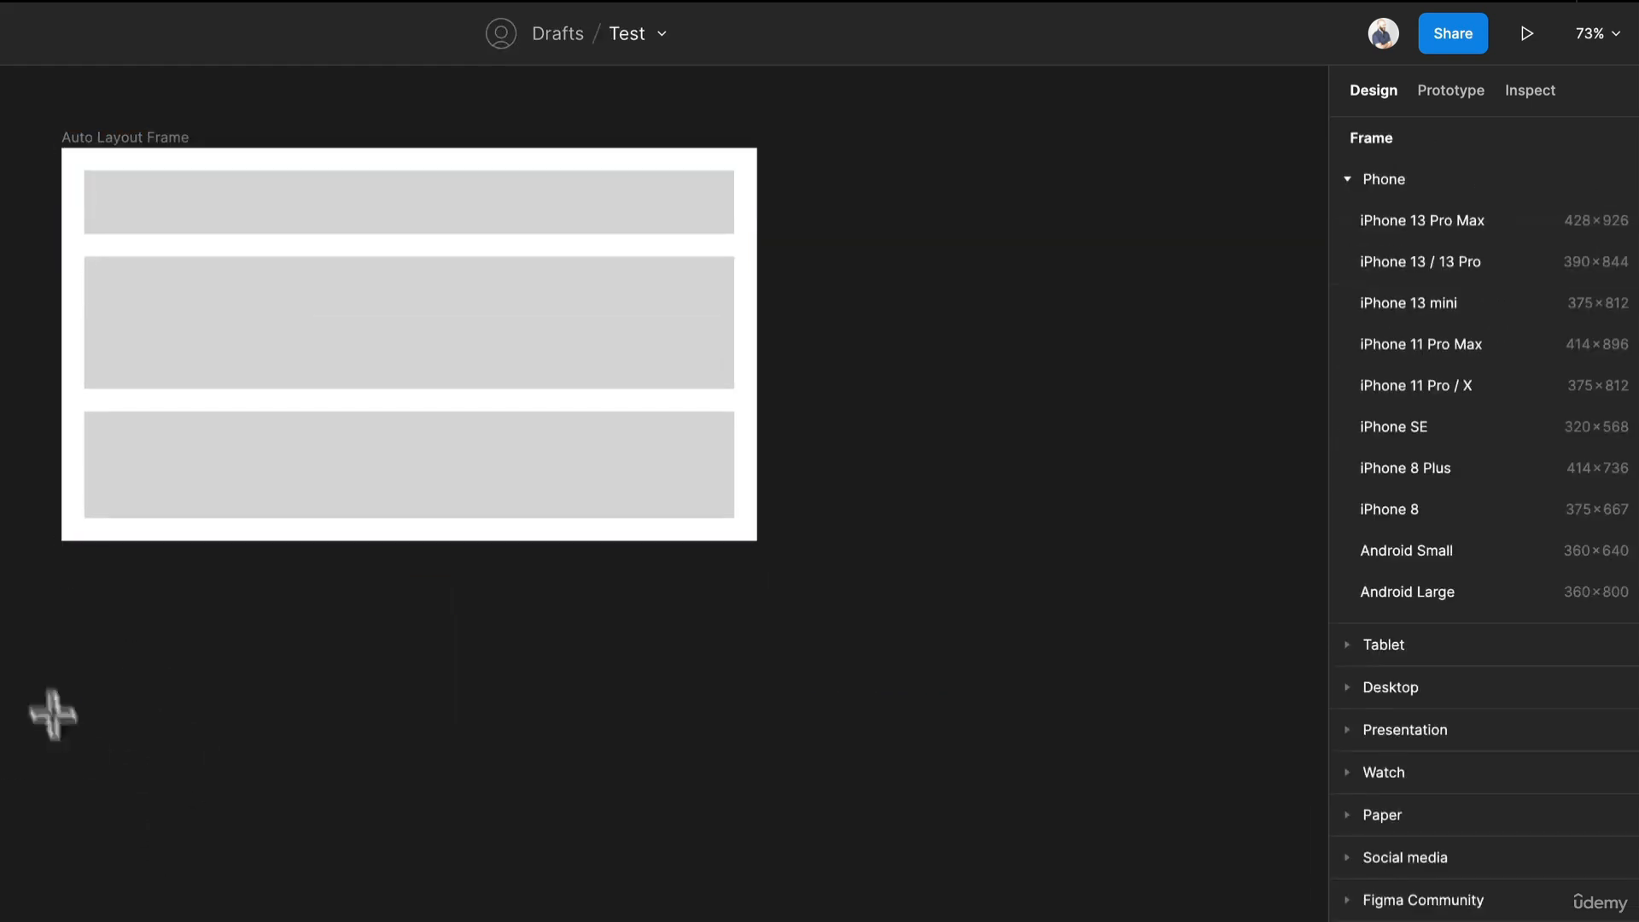
pyautogui.moveTo(51, 710)
pyautogui.mouseDown()
pyautogui.moveTo(433, 918)
pyautogui.moveTo(966, 920)
pyautogui.mouseUp()
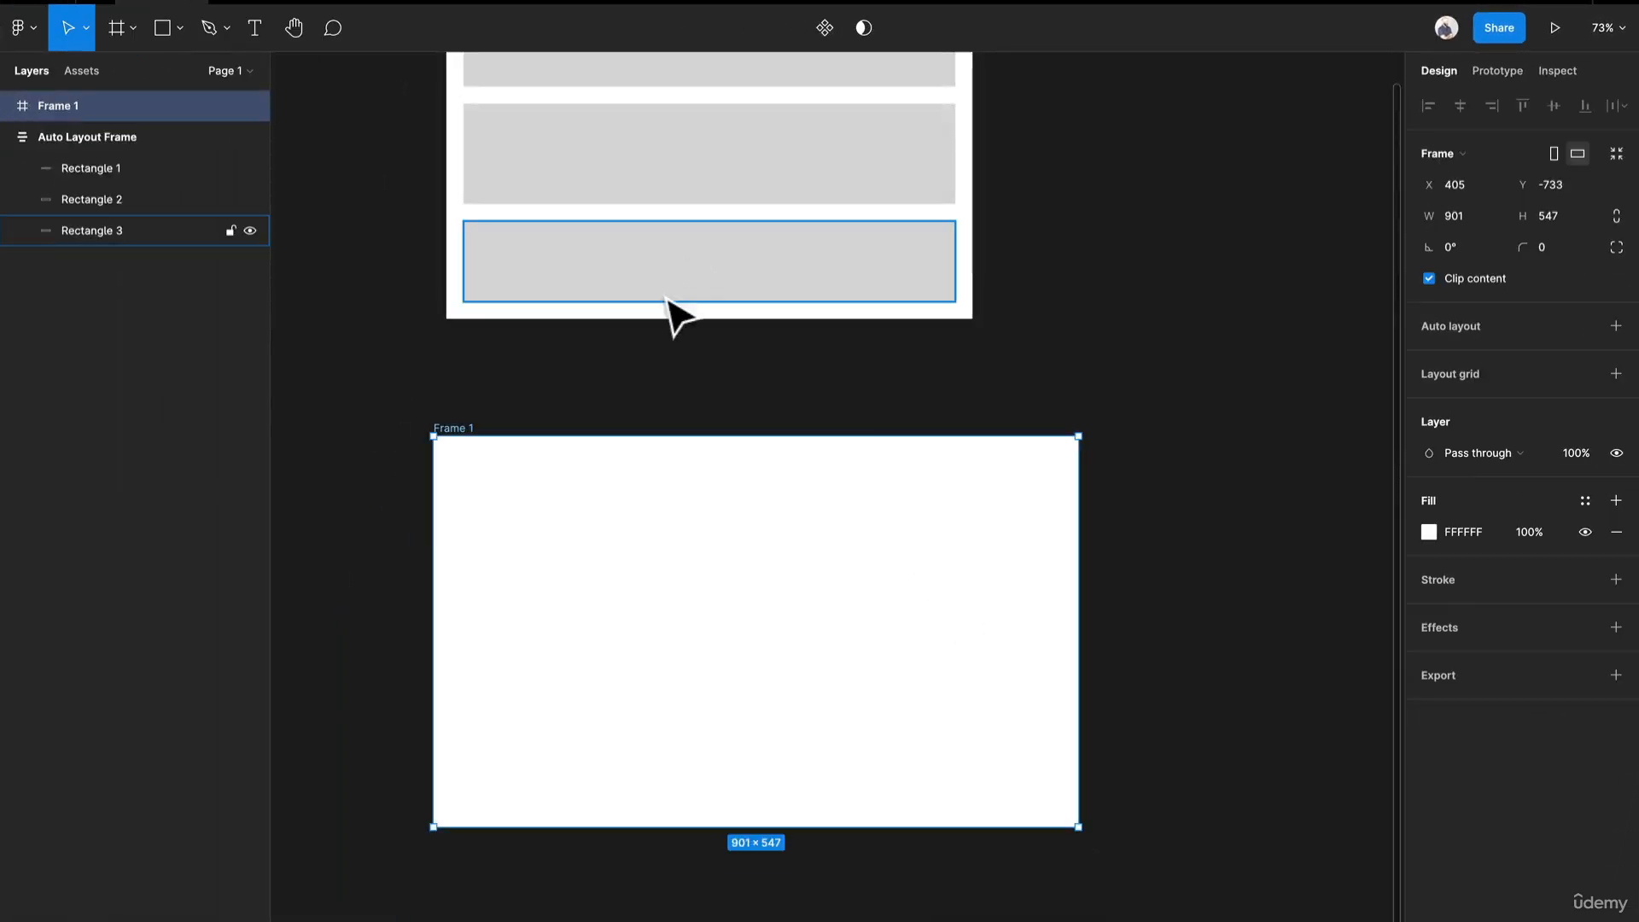
# Move the auto layout frame inside the new frame.
pyautogui.scroll(5, 555, 350)
pyautogui.click(502, 409)
pyautogui.moveTo(506, 402); pyautogui.dragTo(651, 413)
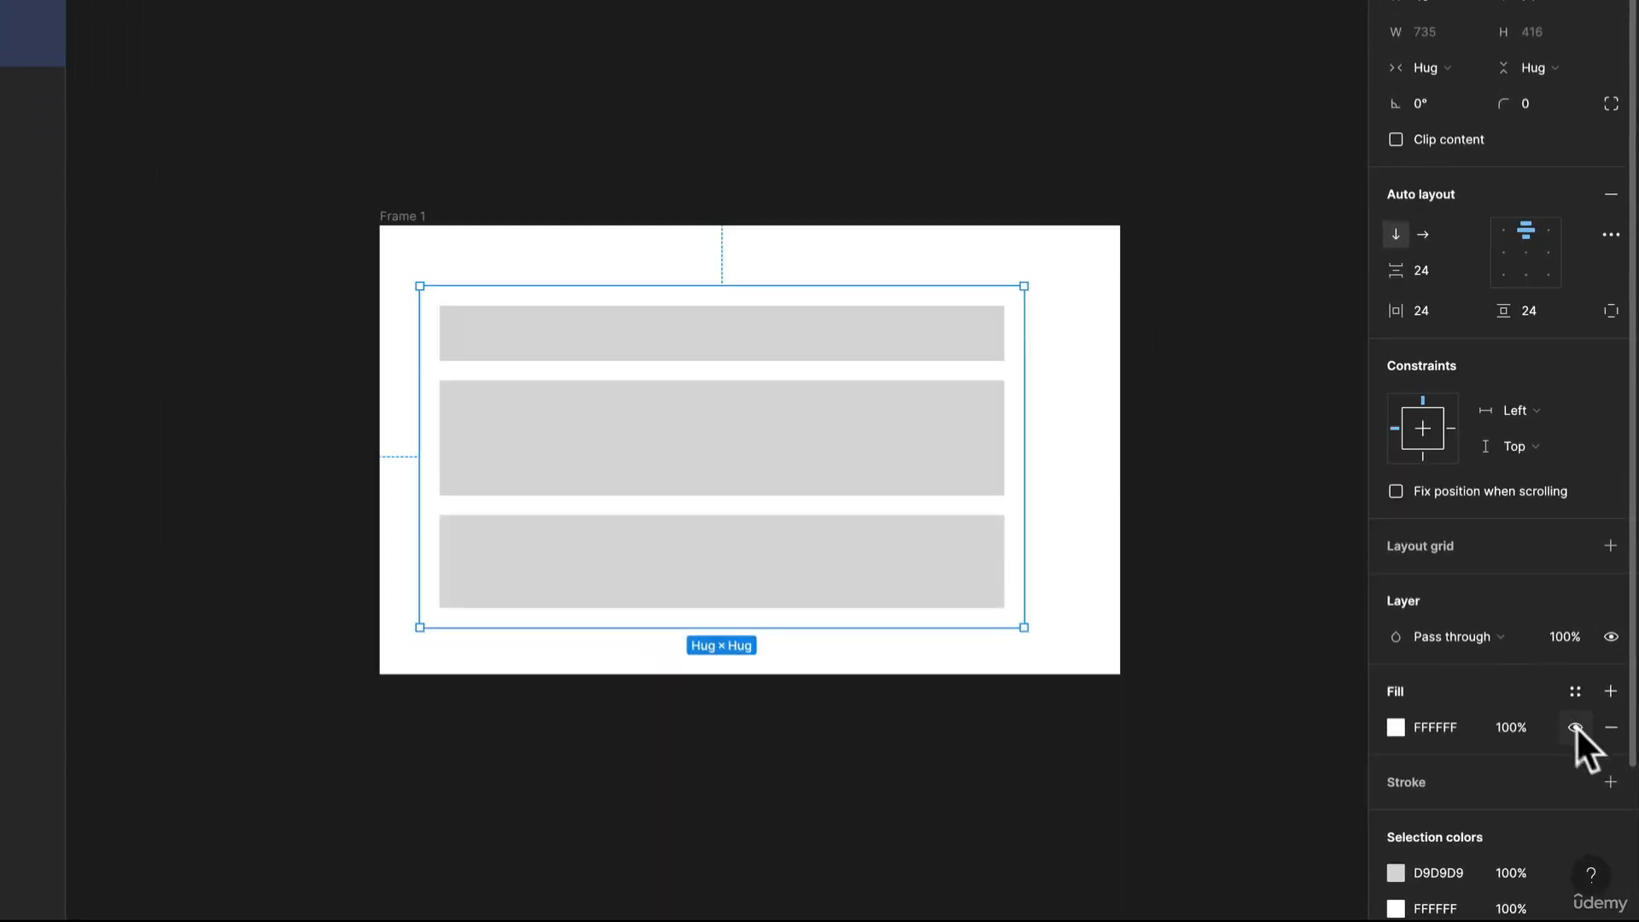
# Add a stroke to the auto layout frame and move the frame slightly right inside the outer frame.
pyautogui.click(1610, 781)
pyautogui.click(1127, 403)
pyautogui.scroll(-4, 680, 249)
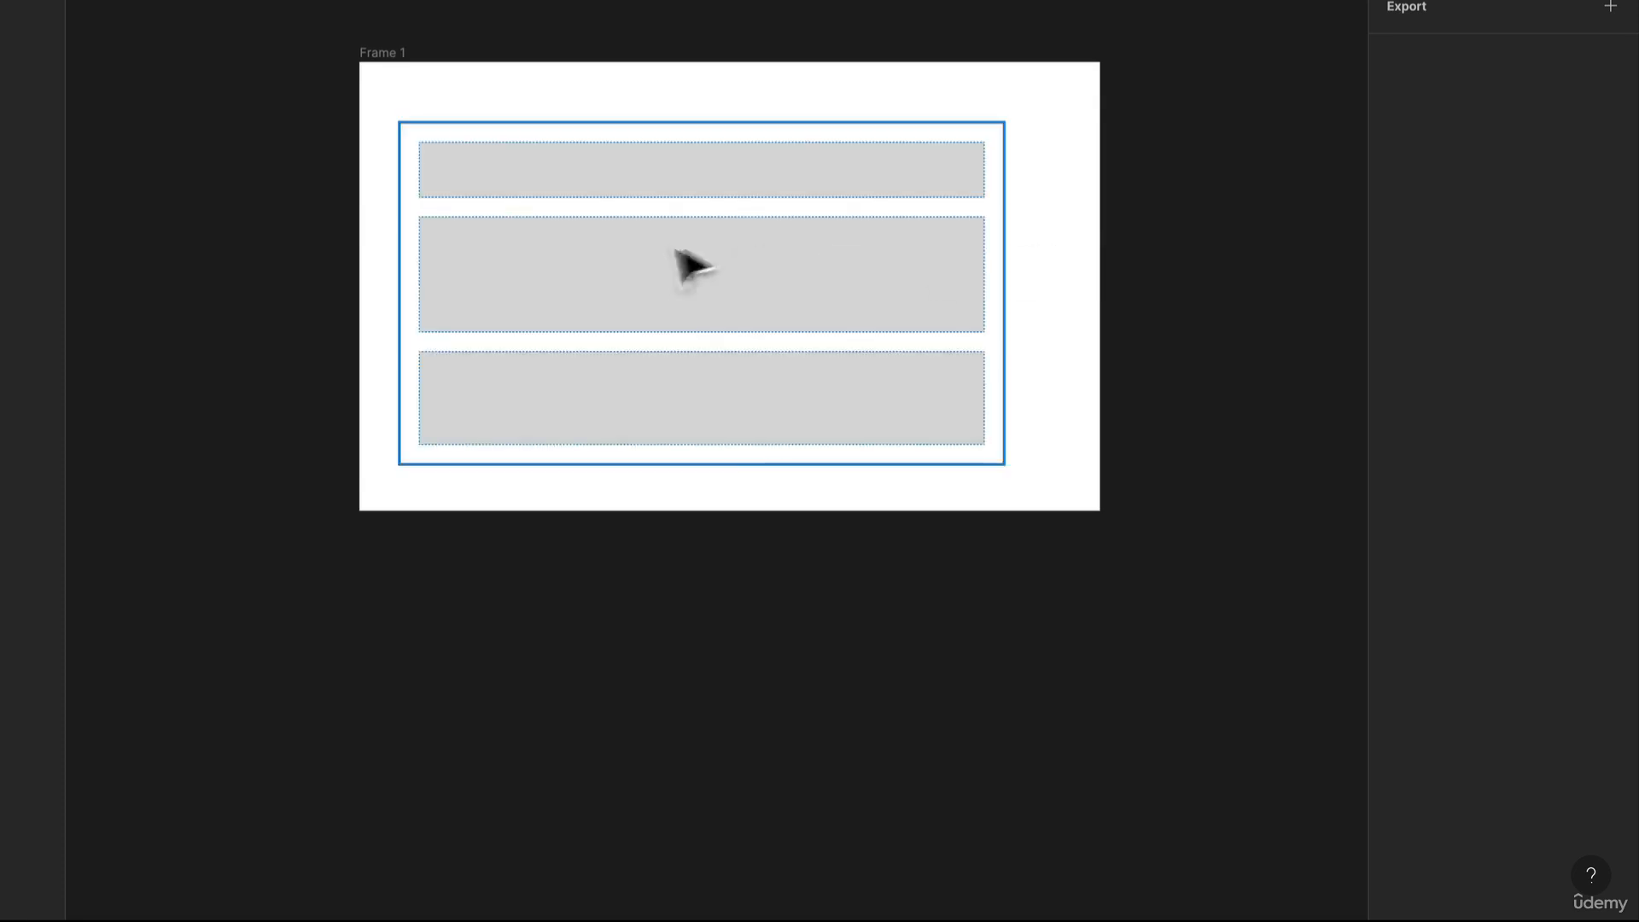
pyautogui.moveTo(681, 248)
pyautogui.mouseDown()
pyautogui.moveTo(696, 231)
pyautogui.moveTo(706, 248)
pyautogui.mouseUp()
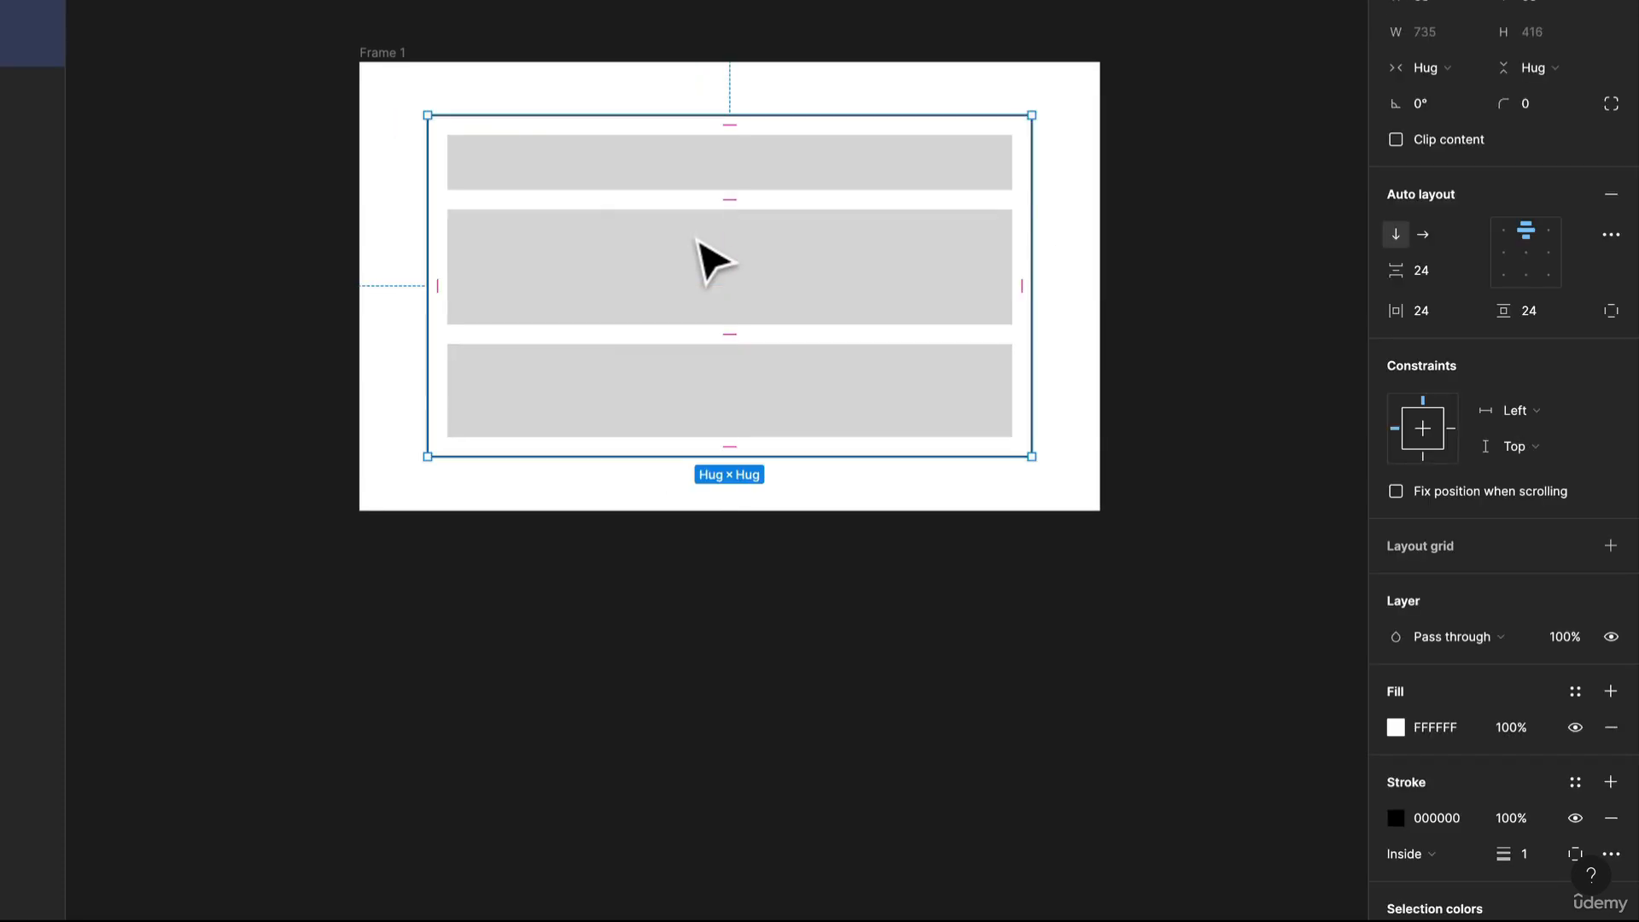
# Set the auto layout frame's horizontal resizing to Fixed width.
pyautogui.click(1529, 411)
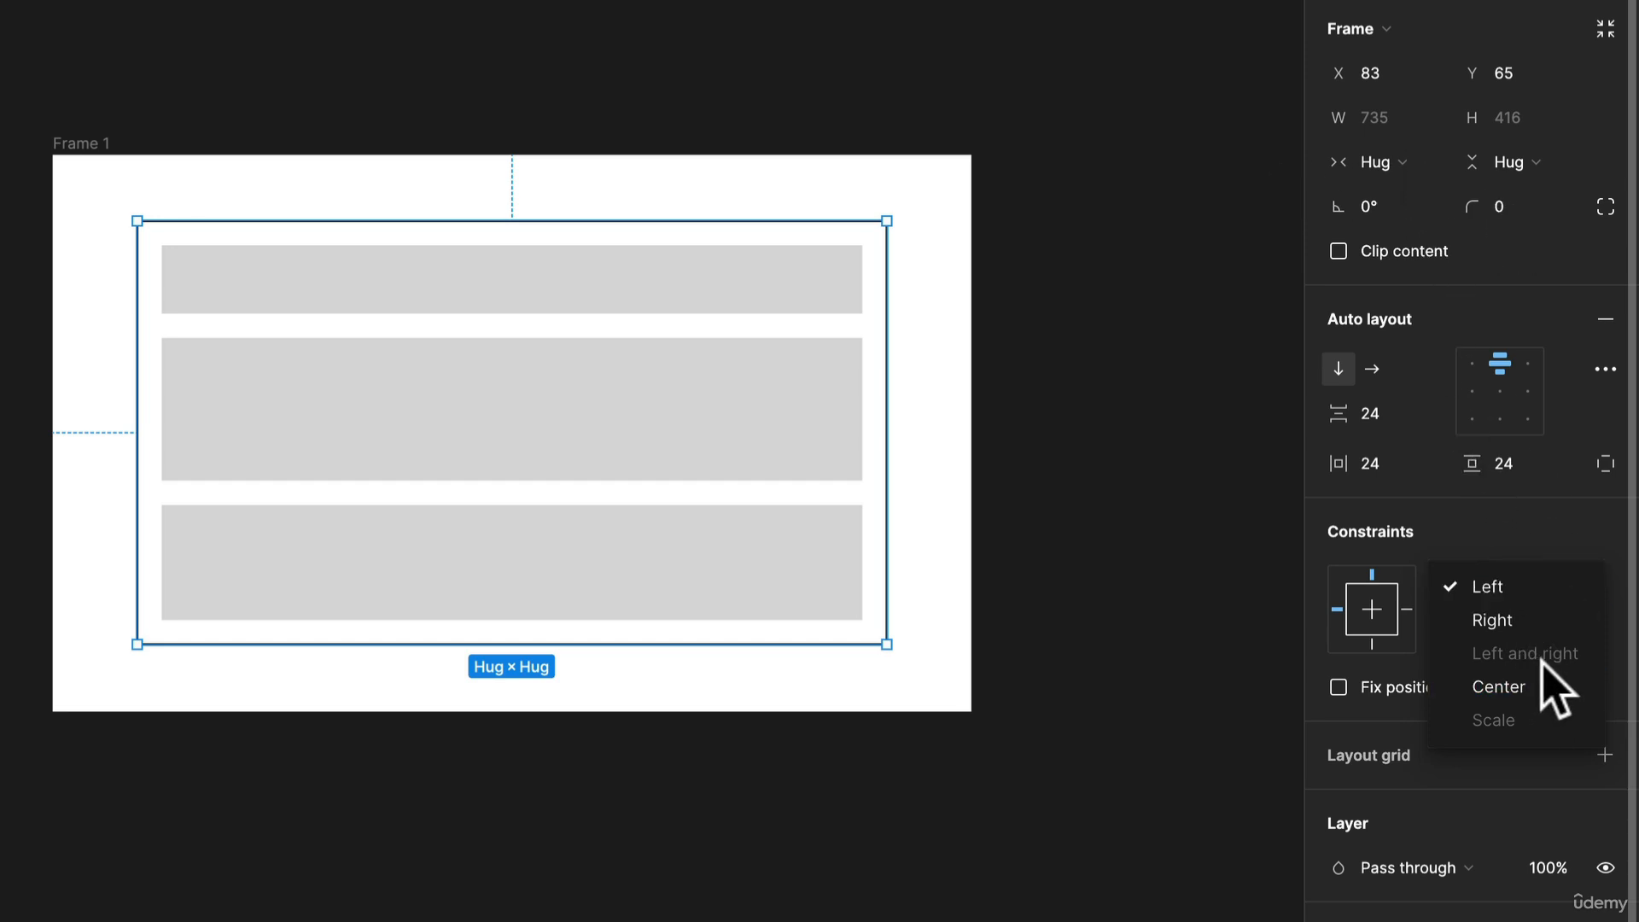
pyautogui.click(1382, 164)
pyautogui.click(1389, 168)
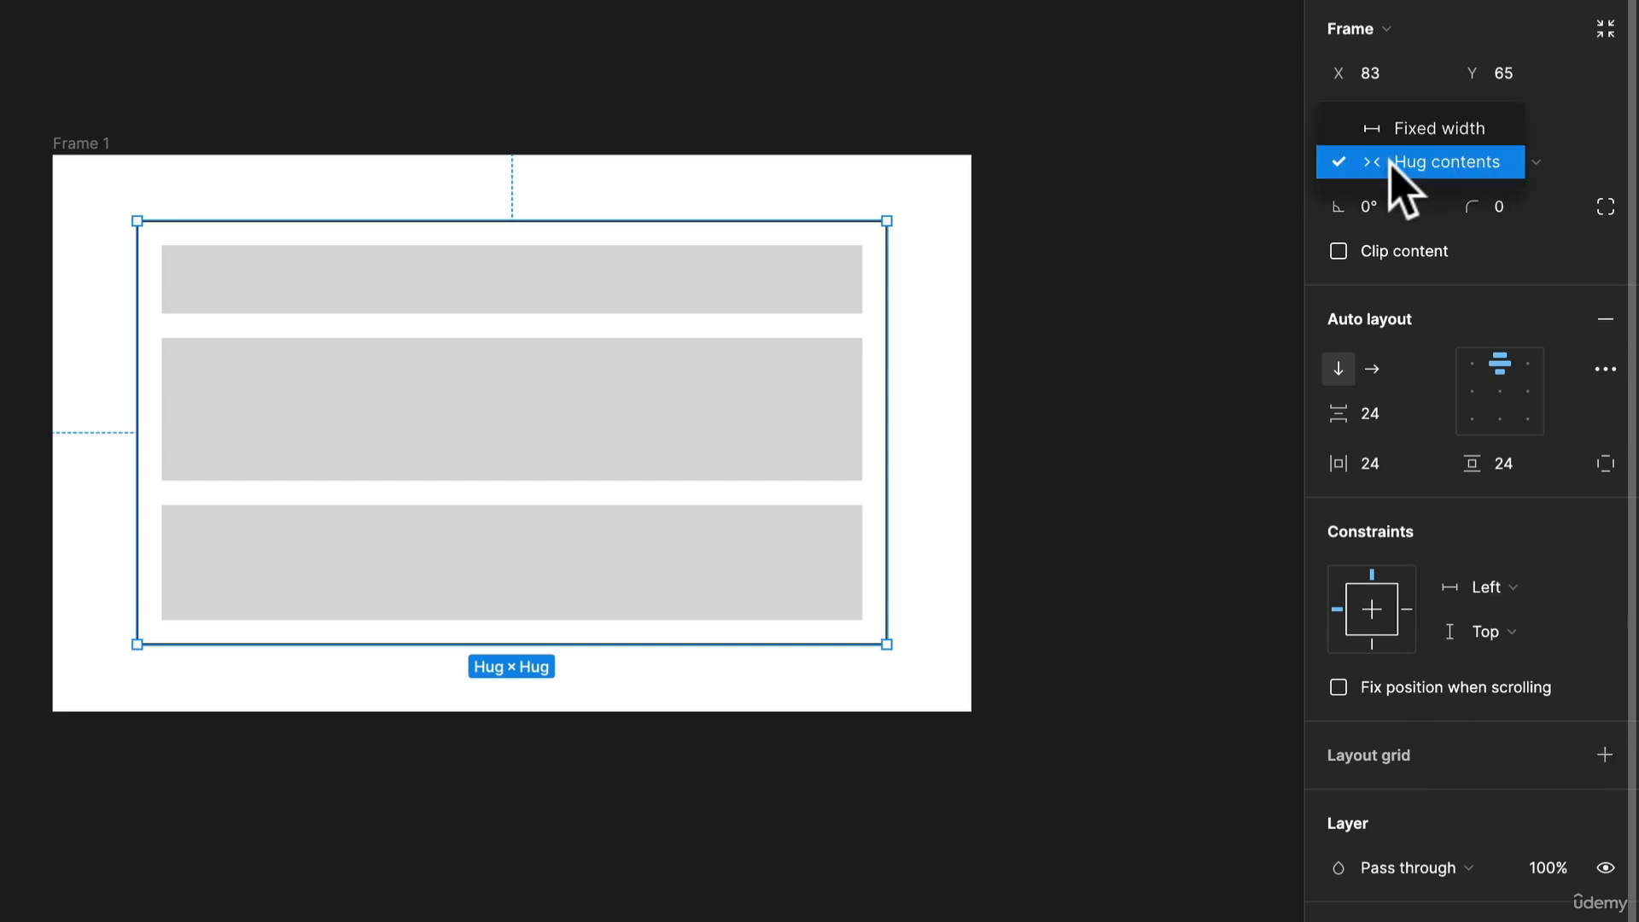
pyautogui.click(1442, 130)
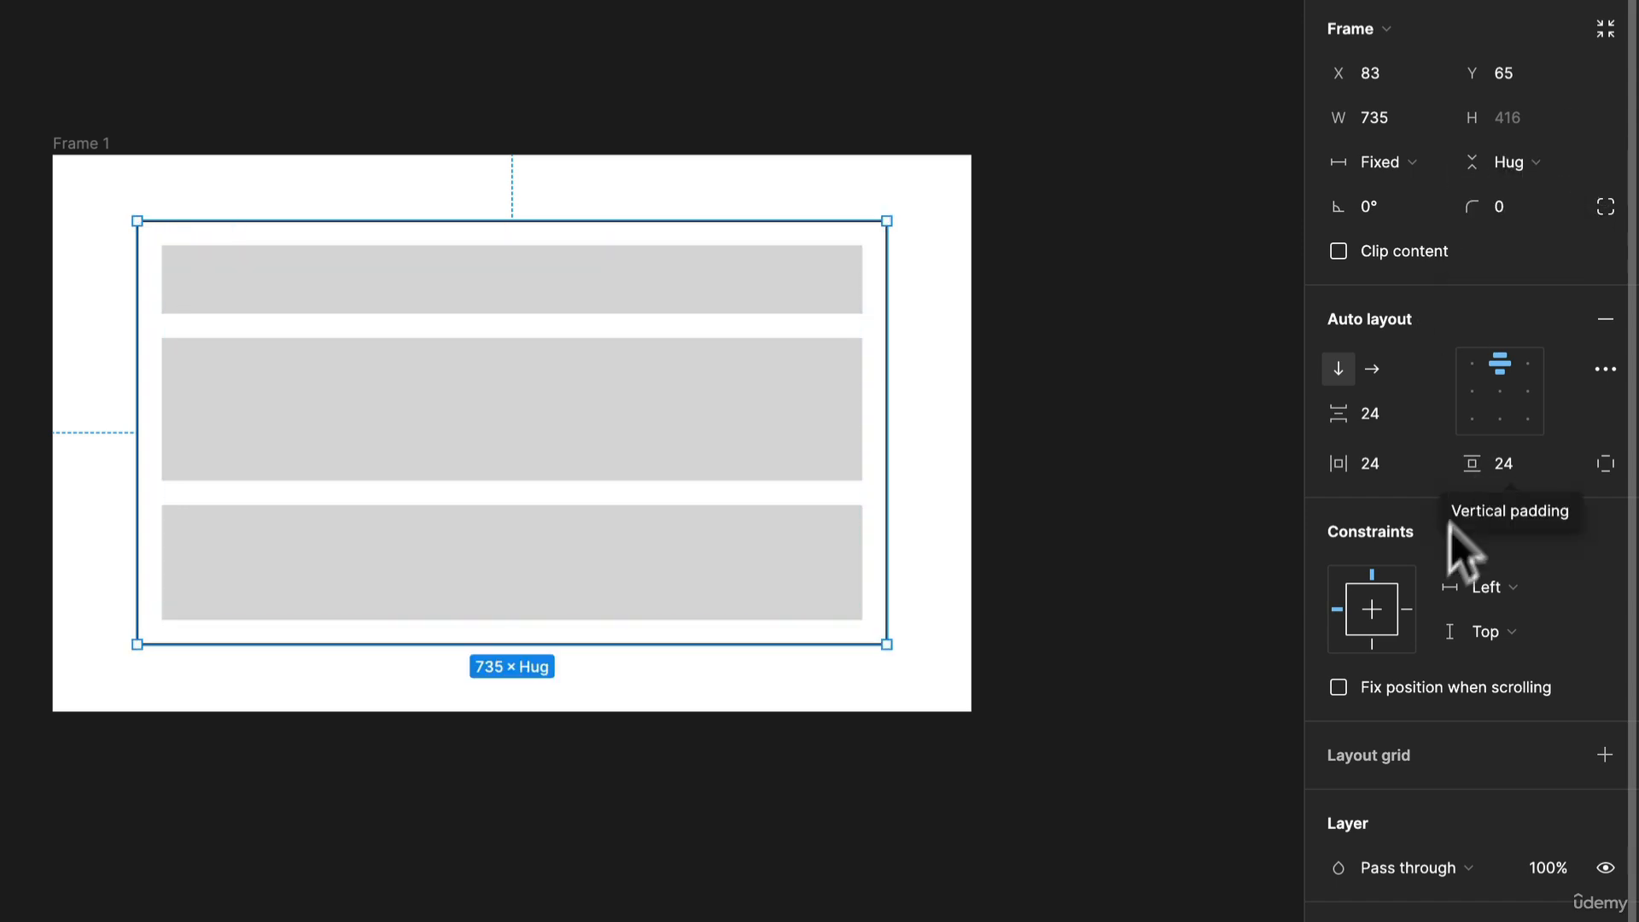
# Set the auto layout frame's horizontal constraint to Left and right.
pyautogui.click(1493, 593)
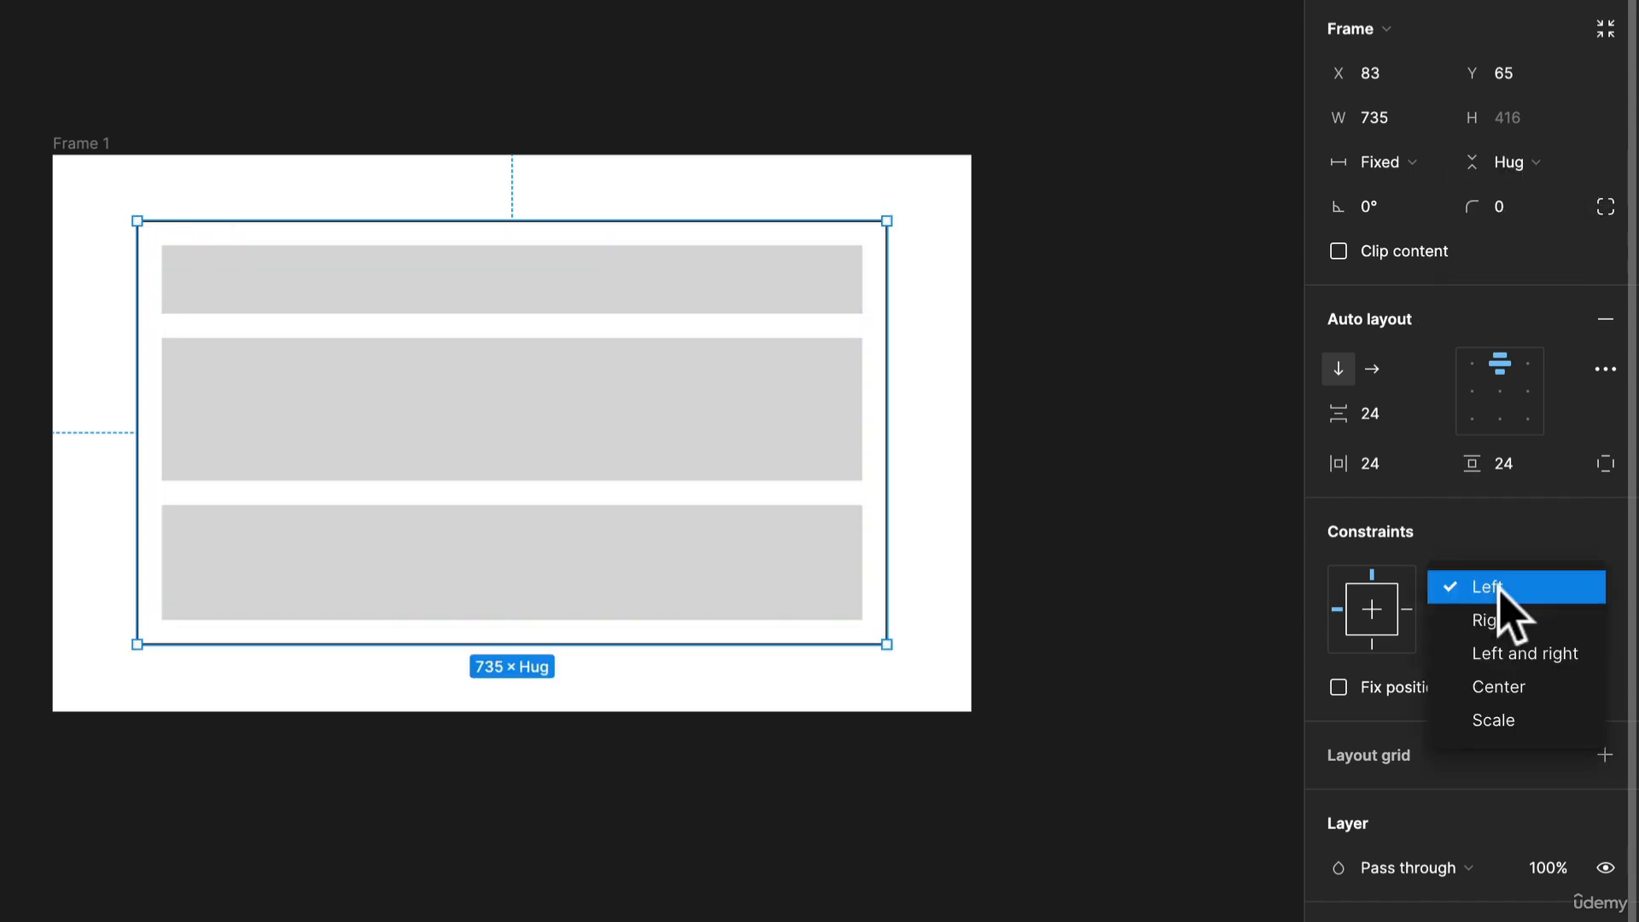
pyautogui.click(1549, 657)
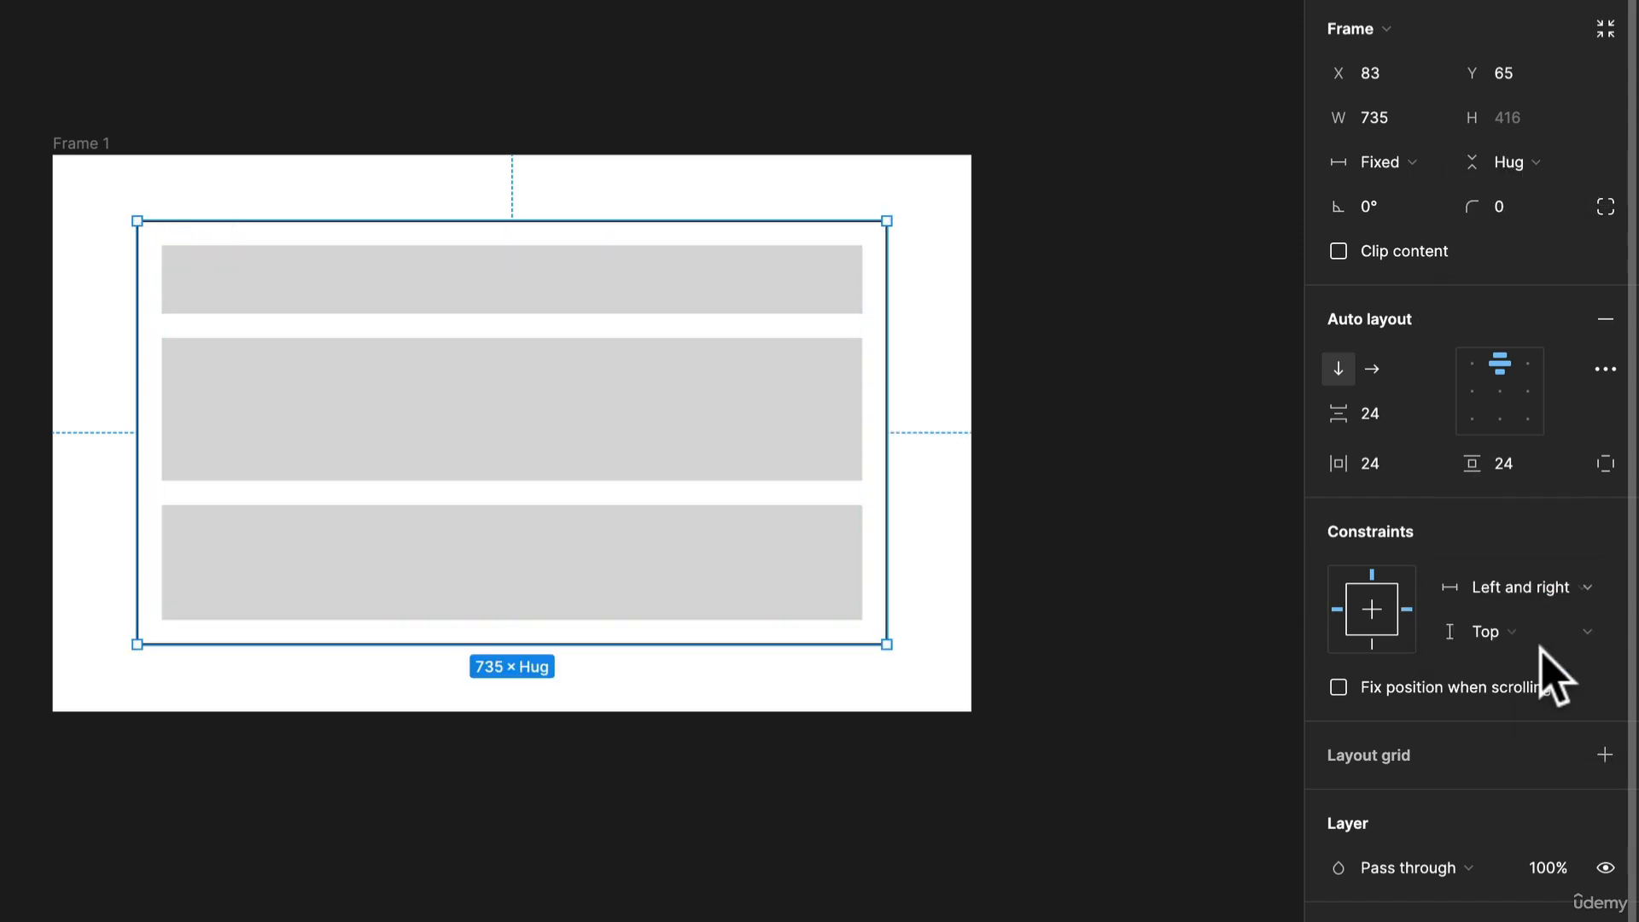
# Select all three rectangles and set their horizontal resizing to Fill container.
pyautogui.click(650, 277)
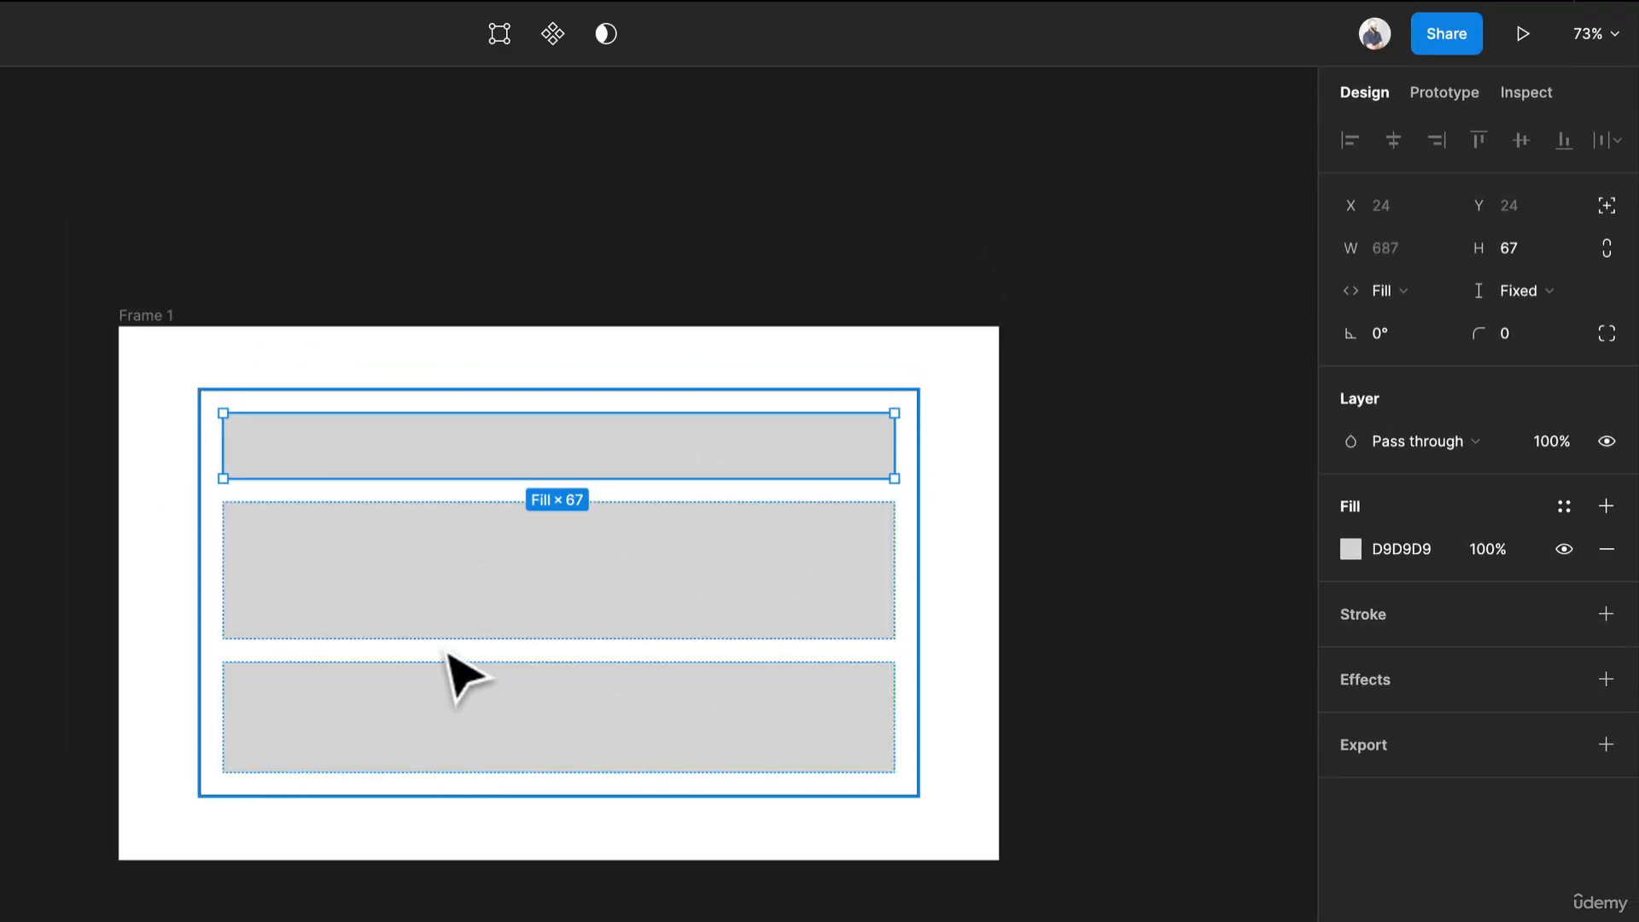
pyautogui.keyDown('shift'); pyautogui.click(482, 559); pyautogui.keyUp('shift')
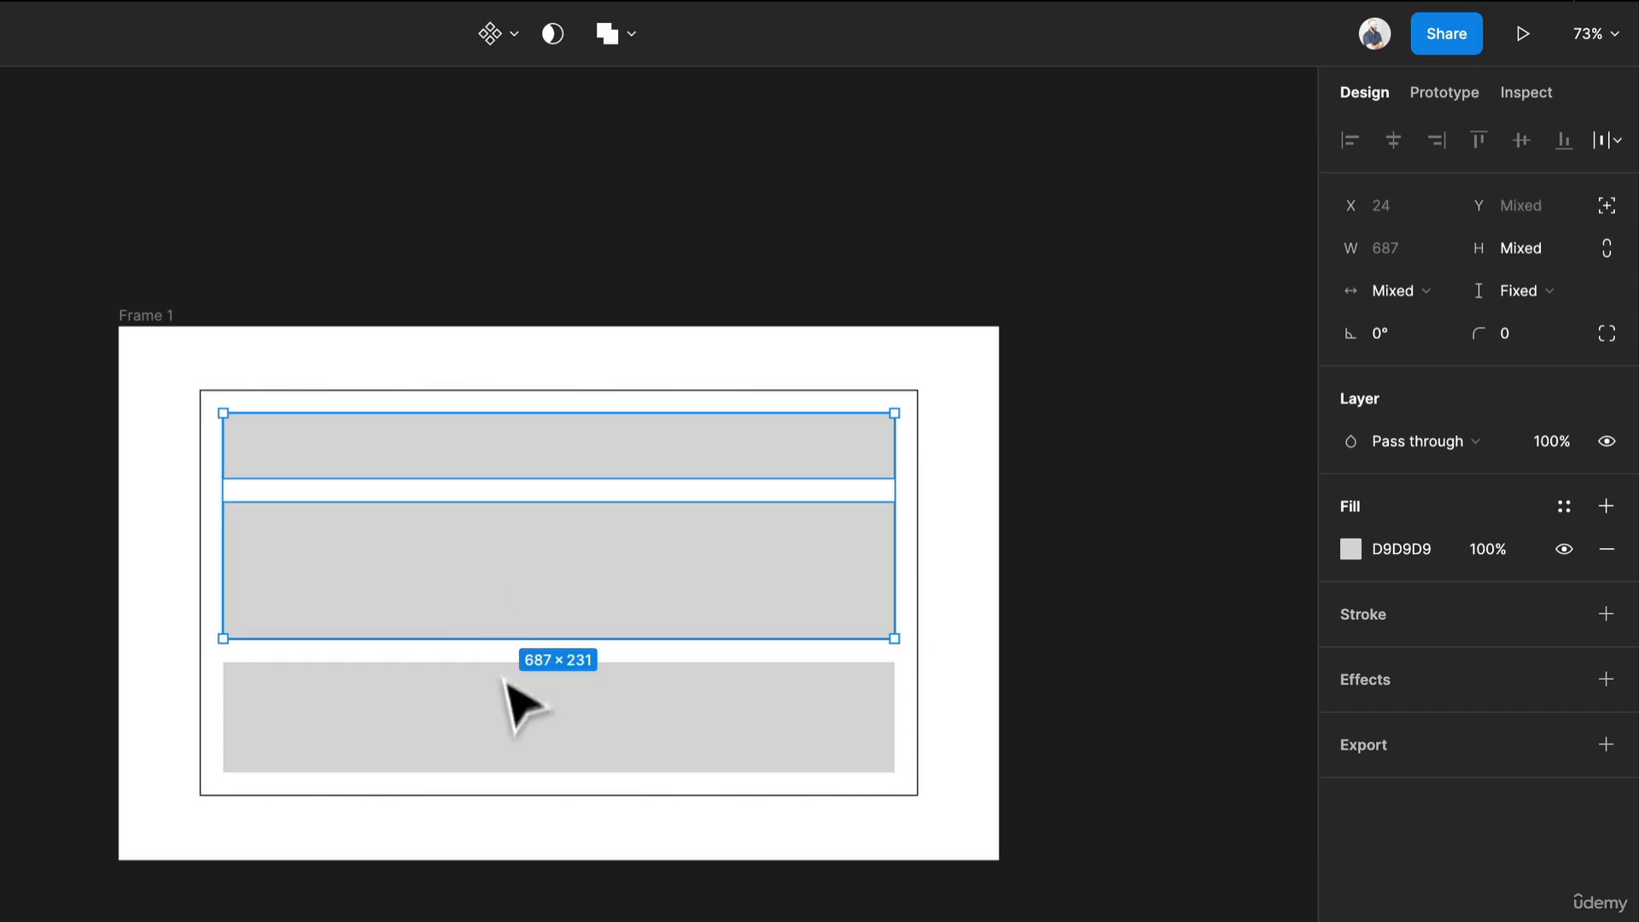
pyautogui.keyDown('shift'); pyautogui.click(504, 708); pyautogui.keyUp('shift')
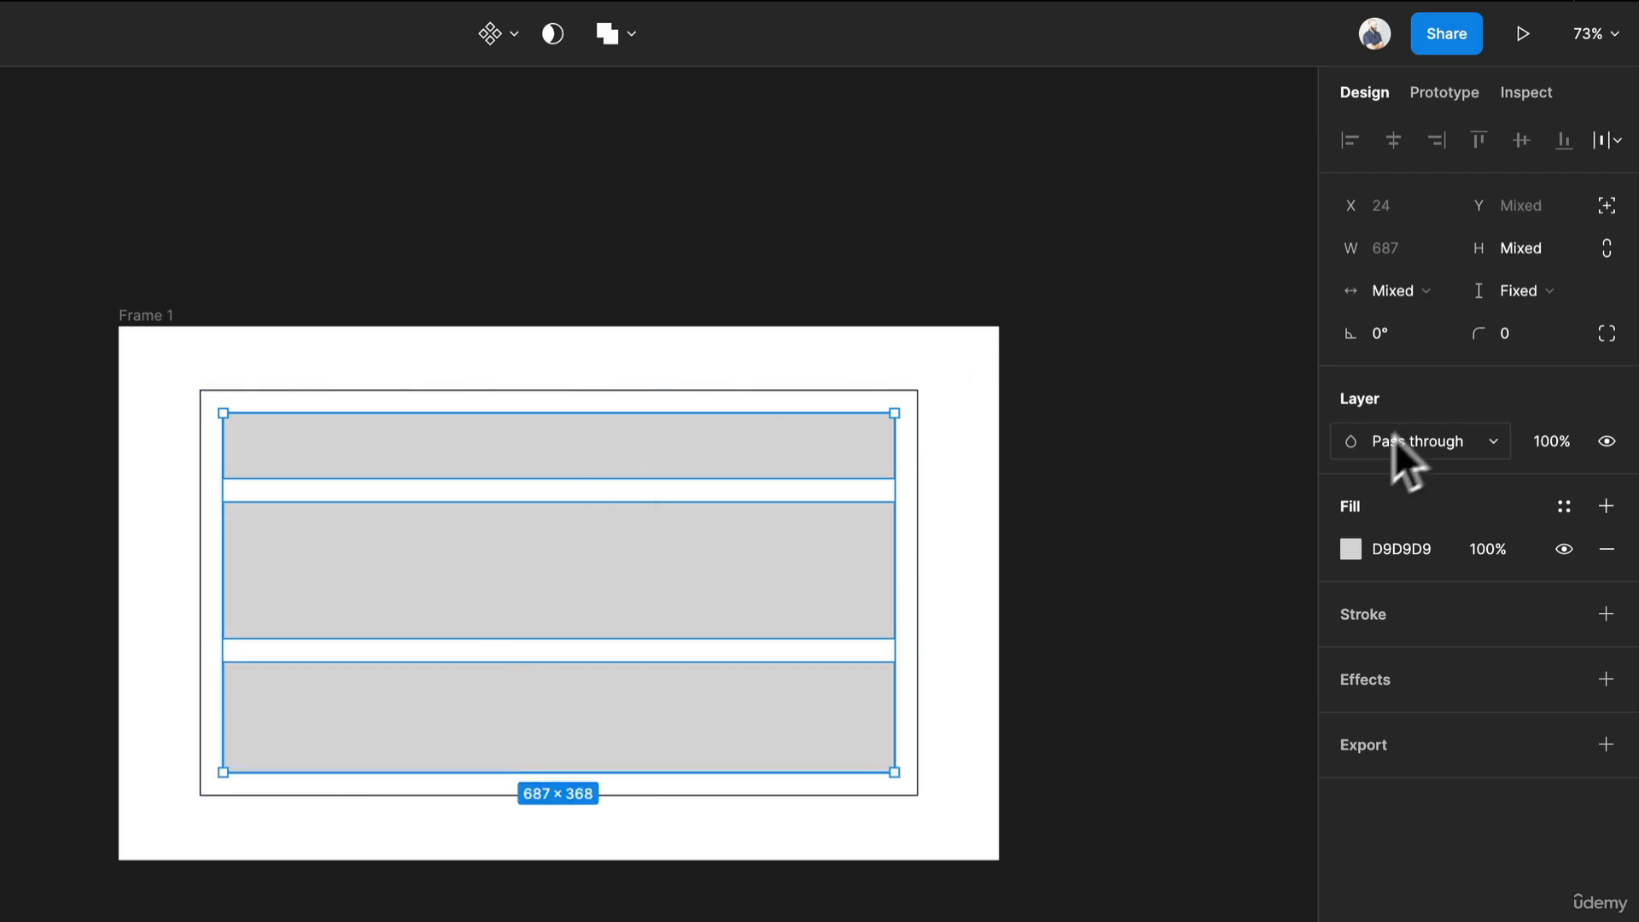
pyautogui.click(1426, 299)
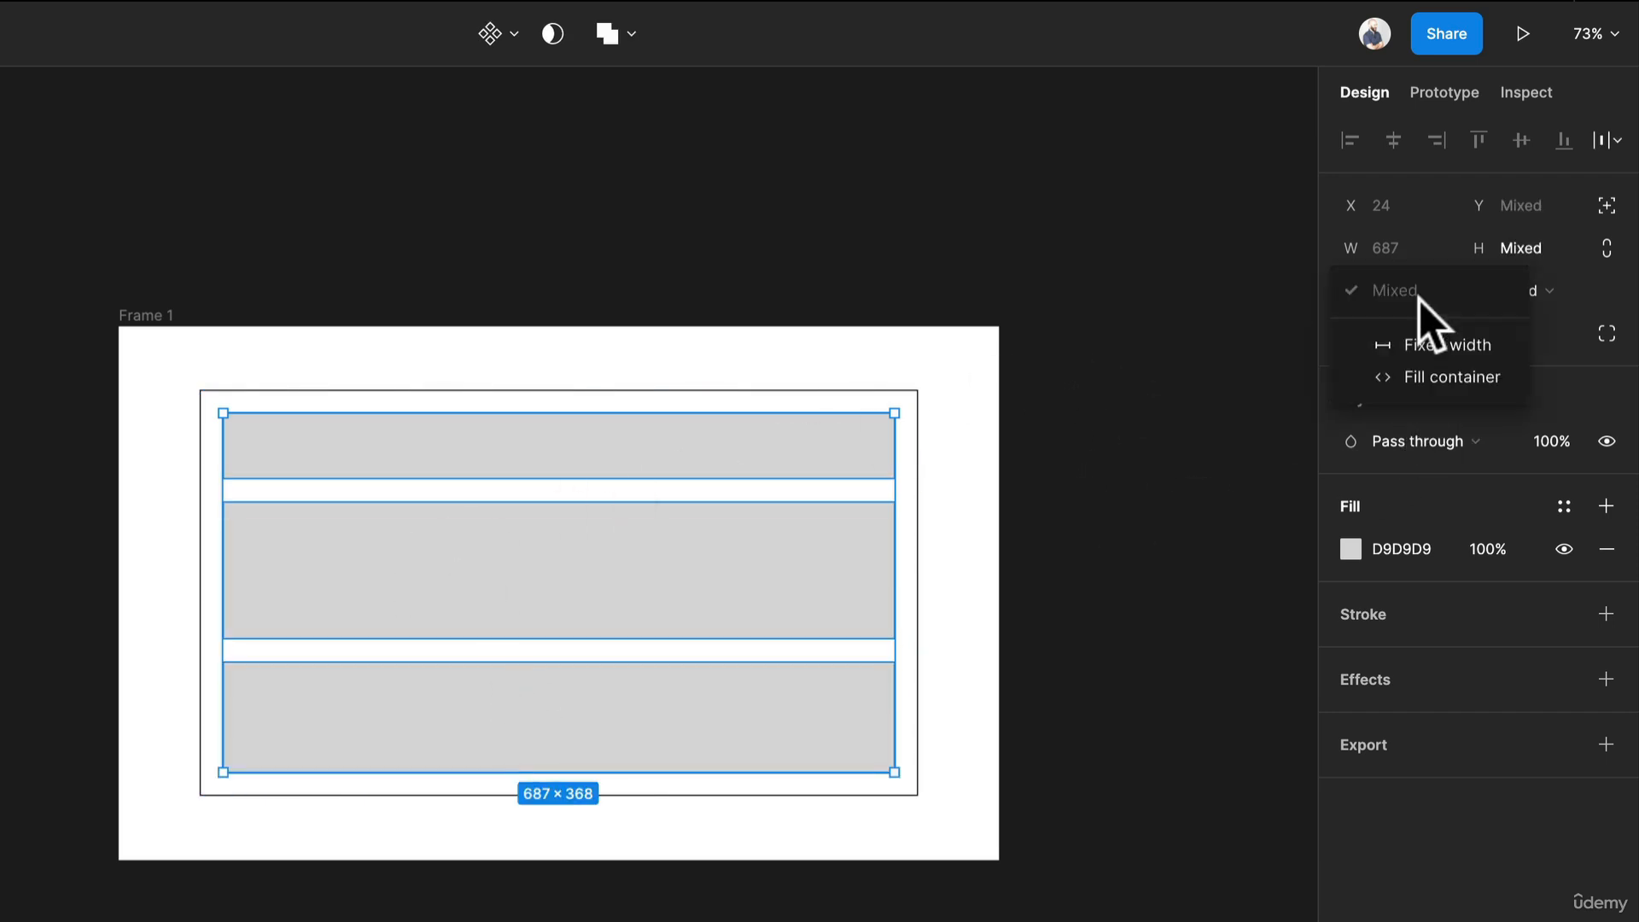
pyautogui.click(1451, 376)
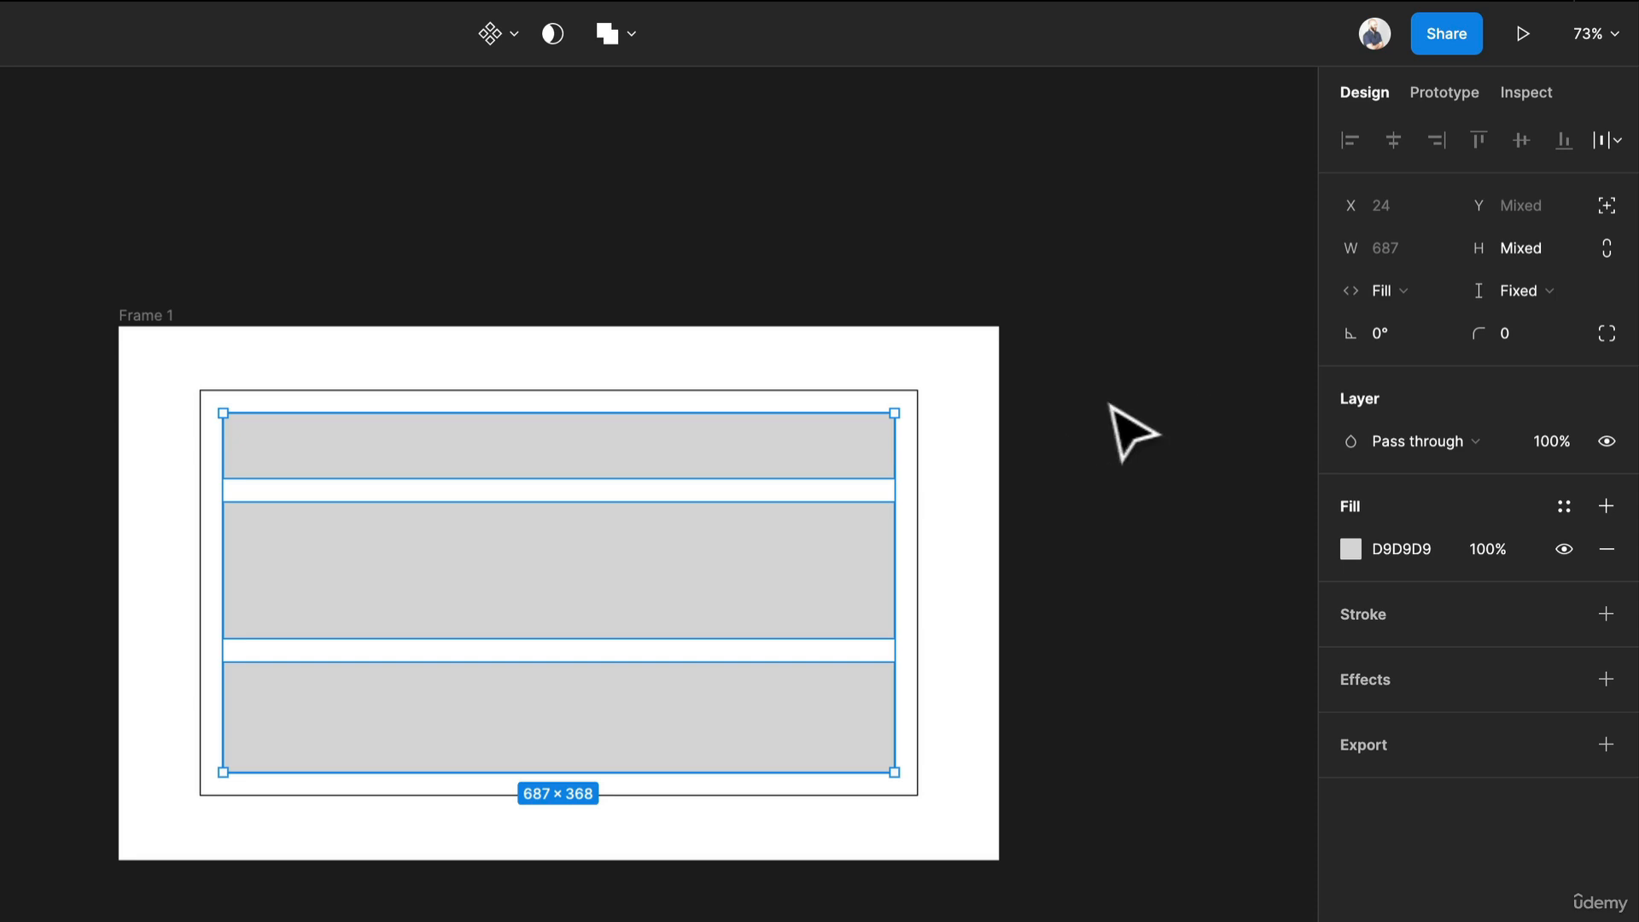
# Select the outer frame and widen it to about 939 px.
pyautogui.click(1135, 432)
pyautogui.click(141, 316)
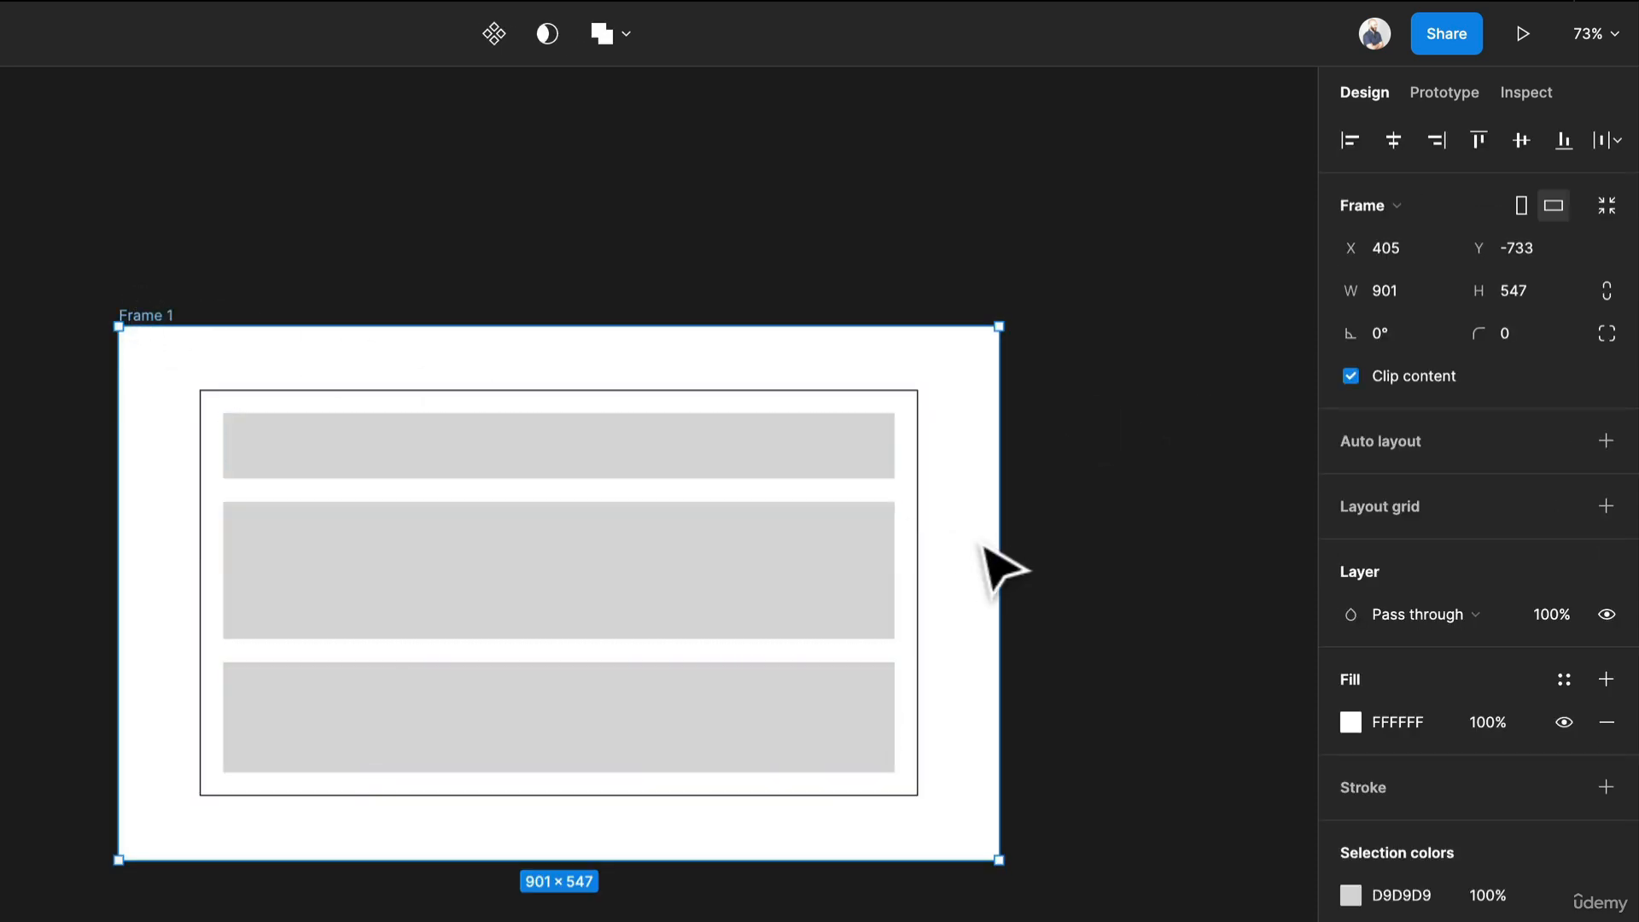
pyautogui.moveTo(996, 543); pyautogui.dragTo(1037, 547)
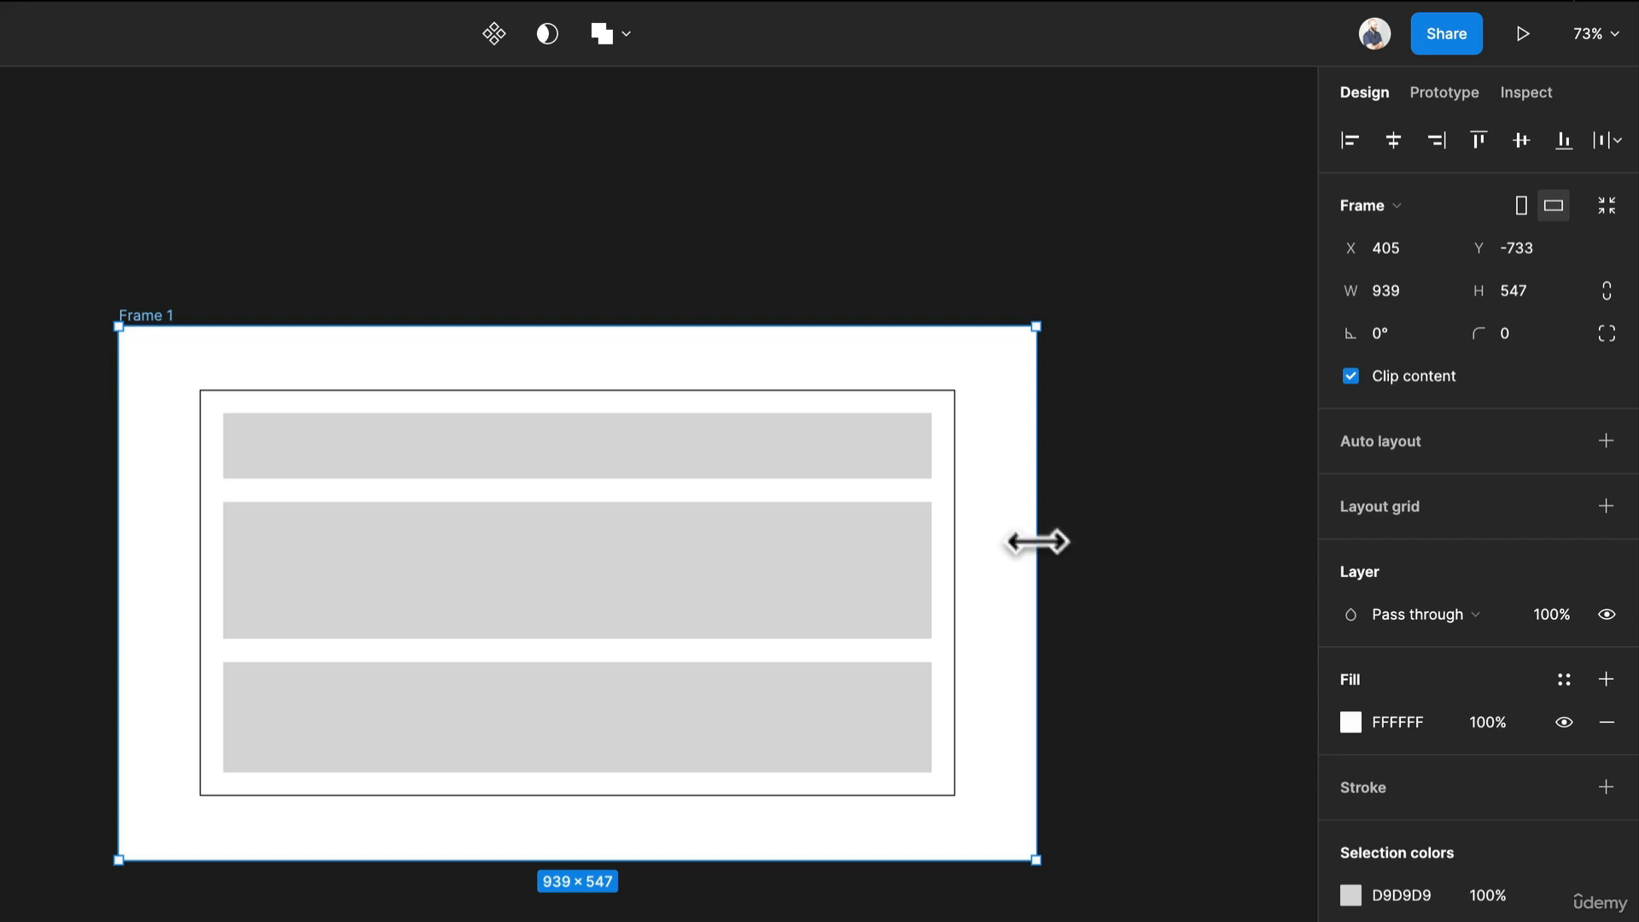